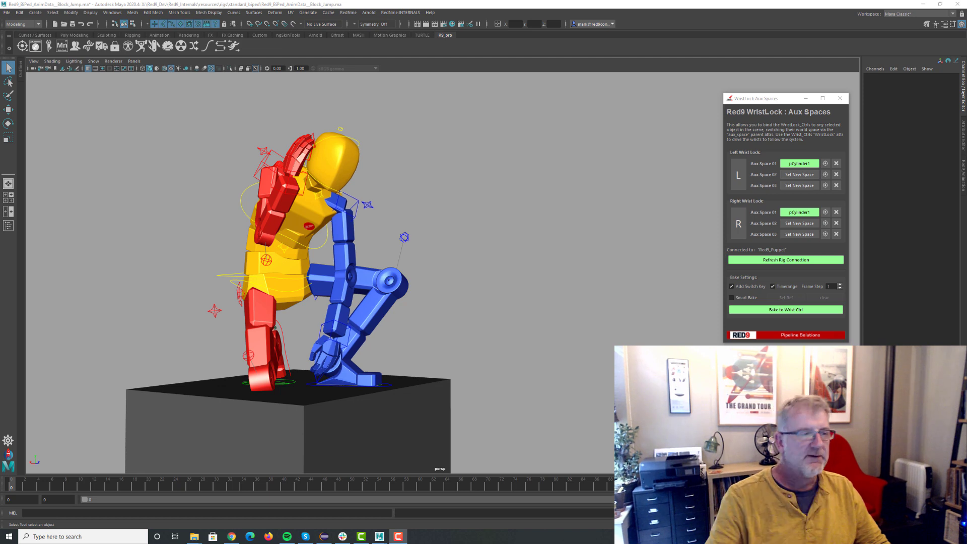
# Refresh the rig connection in the WristLock Aux Spaces tool and select the cylinder standing on the floor
pyautogui.click(800, 260)
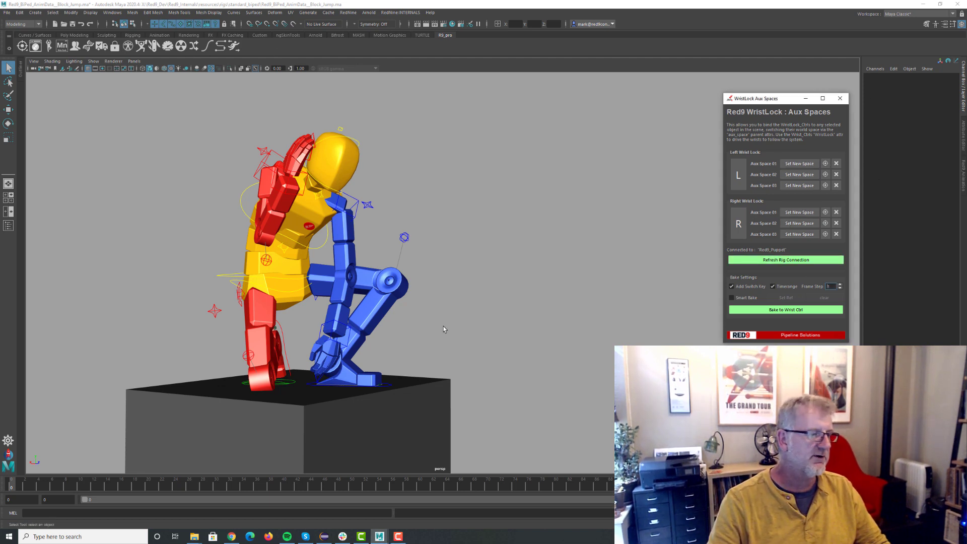
pyautogui.scroll(-5, 444, 326)
pyautogui.keyDown('alt'); pyautogui.moveTo(705, 356); pyautogui.dragTo(586, 306, button='middle'); pyautogui.keyUp('alt')
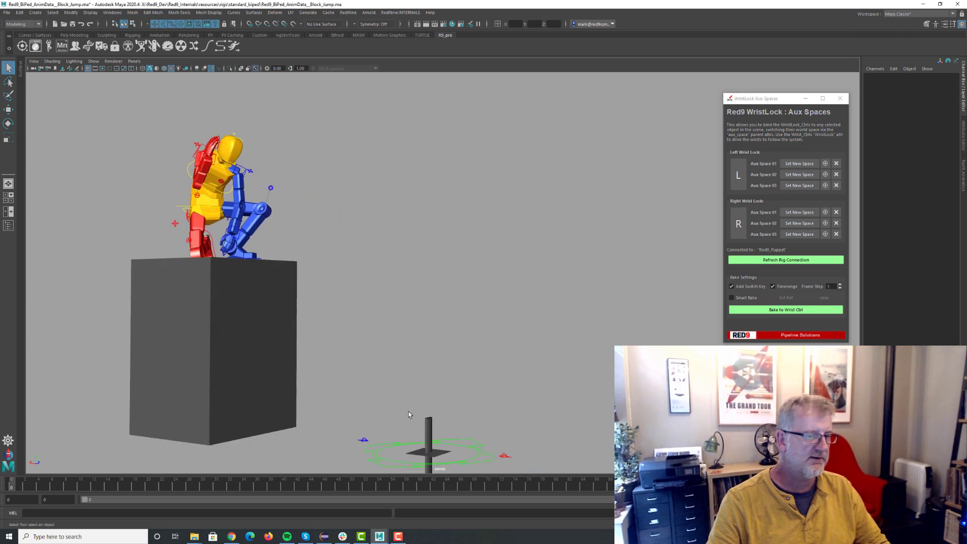
pyautogui.click(428, 435)
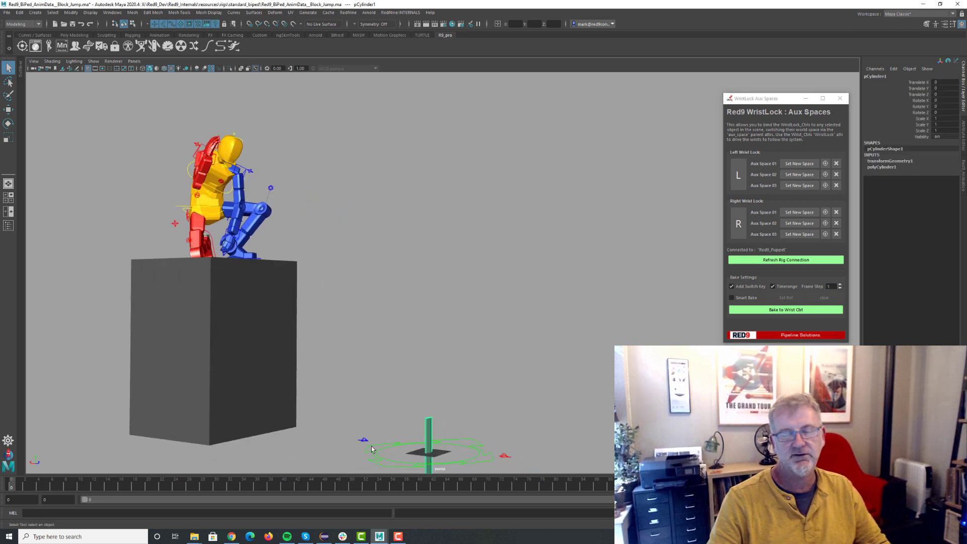
# Play and scrub through the character's block-jump animation
pyautogui.moveTo(22, 489); pyautogui.dragTo(151, 484)
pyautogui.hotkey('alt', 'v')
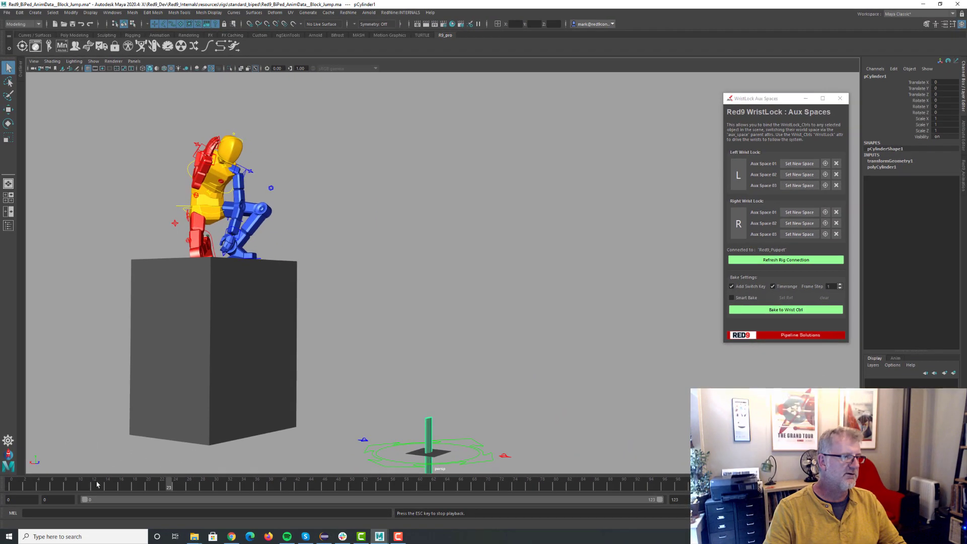
pyautogui.press('Escape')
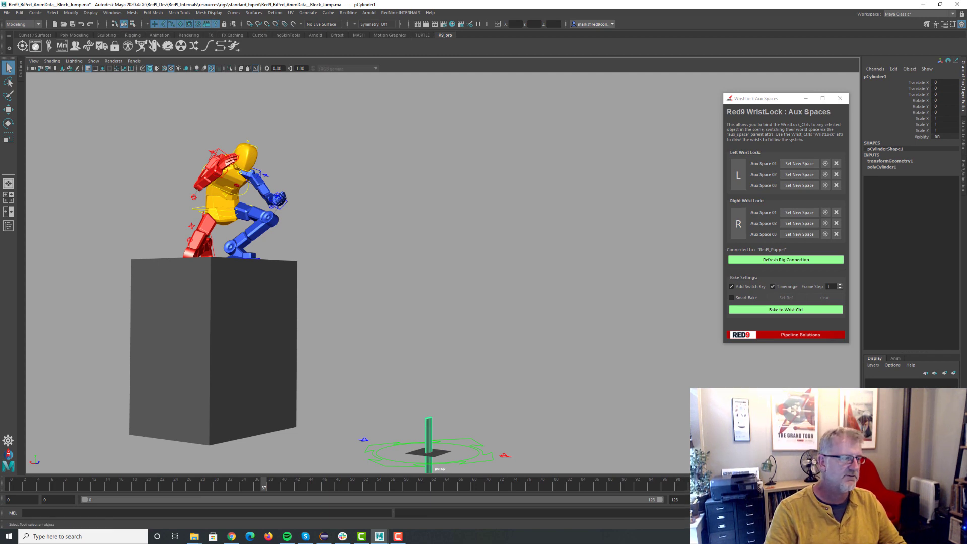
pyautogui.click(11, 485)
pyautogui.moveTo(25, 485)
pyautogui.mouseDown()
pyautogui.moveTo(373, 485)
pyautogui.moveTo(159, 470)
pyautogui.mouseUp()
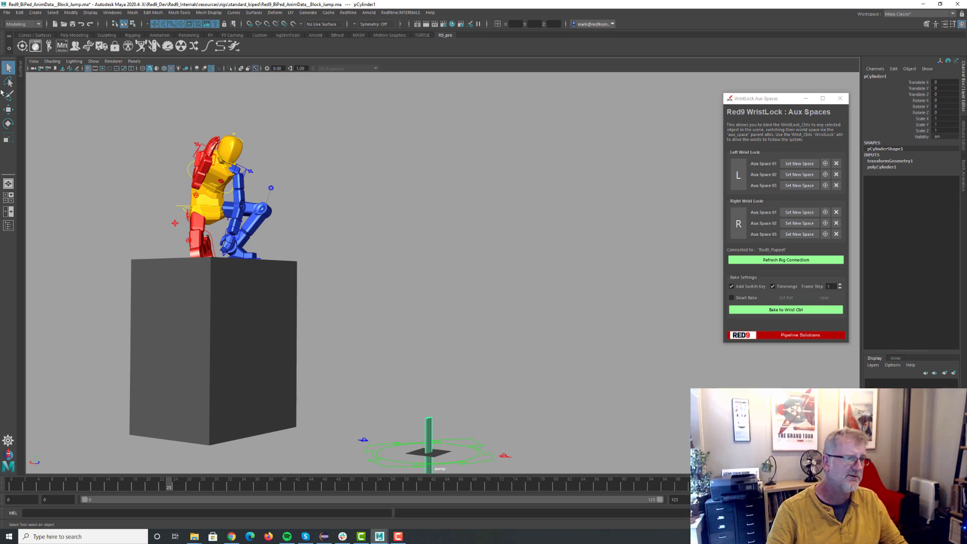
# Go to frame 60 and snap the cylinder to the character's right hand
pyautogui.click(187, 164)
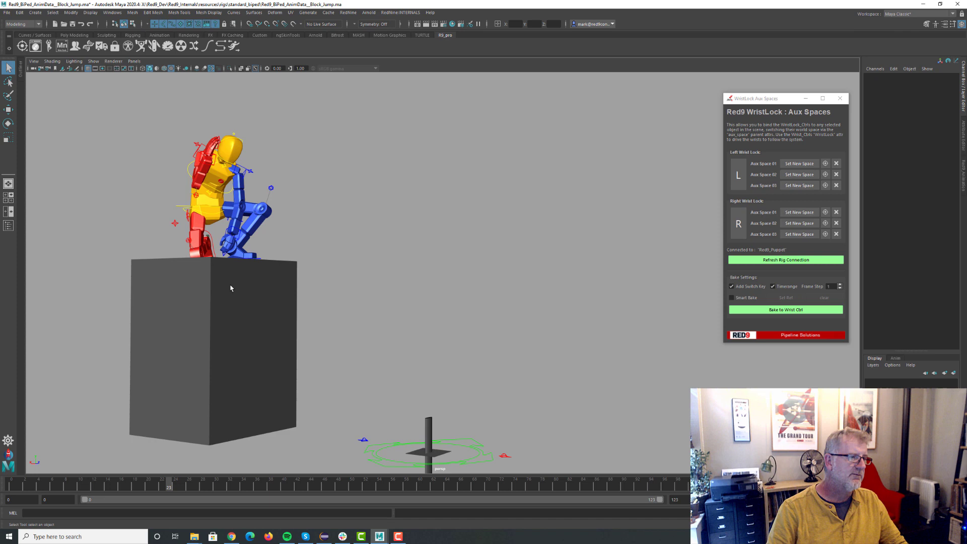
pyautogui.moveTo(24, 484); pyautogui.dragTo(422, 469)
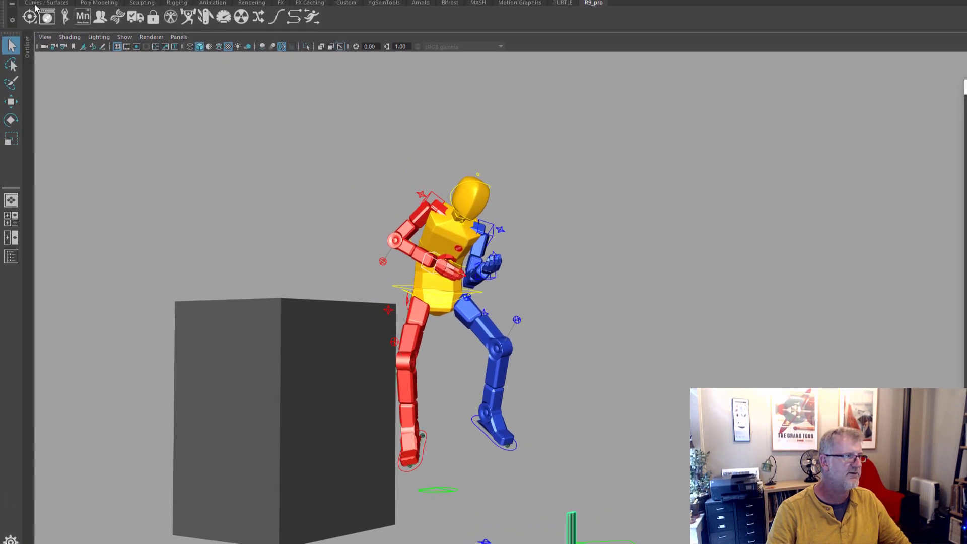
pyautogui.click(29, 18)
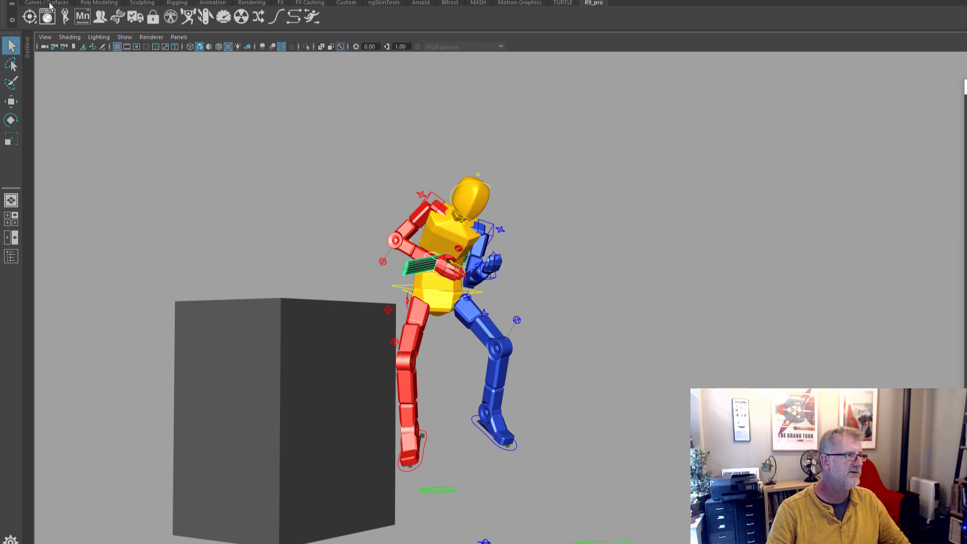
# Rotate the cylinder so it lies across the torso, spanning from the right hand to the left
pyautogui.click(410, 267)
pyautogui.press('f')
pyautogui.scroll(-6, 559, 276)
pyautogui.keyDown('alt'); pyautogui.moveTo(594, 269); pyautogui.dragTo(564, 272); pyautogui.keyUp('alt')
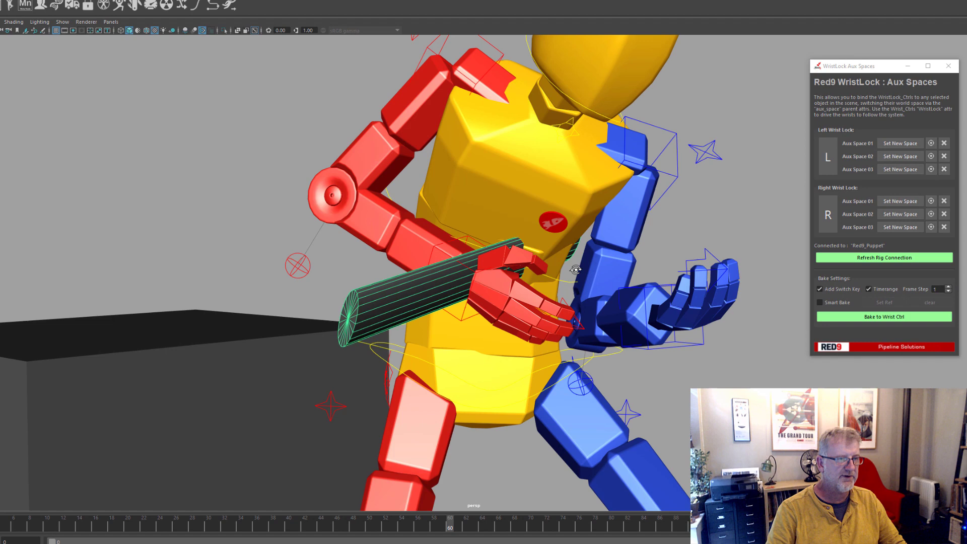
pyautogui.keyDown('alt'); pyautogui.moveTo(564, 272); pyautogui.dragTo(509, 283, button='right'); pyautogui.keyUp('alt')
pyautogui.keyDown('alt'); pyautogui.moveTo(508, 283); pyautogui.dragTo(423, 264, button='middle'); pyautogui.keyUp('alt')
pyautogui.press('e')
pyautogui.moveTo(416, 263); pyautogui.dragTo(384, 242)
# Move the cylinder lower and along its length toward the left hand, and adjust its distance from the body
pyautogui.press('w')
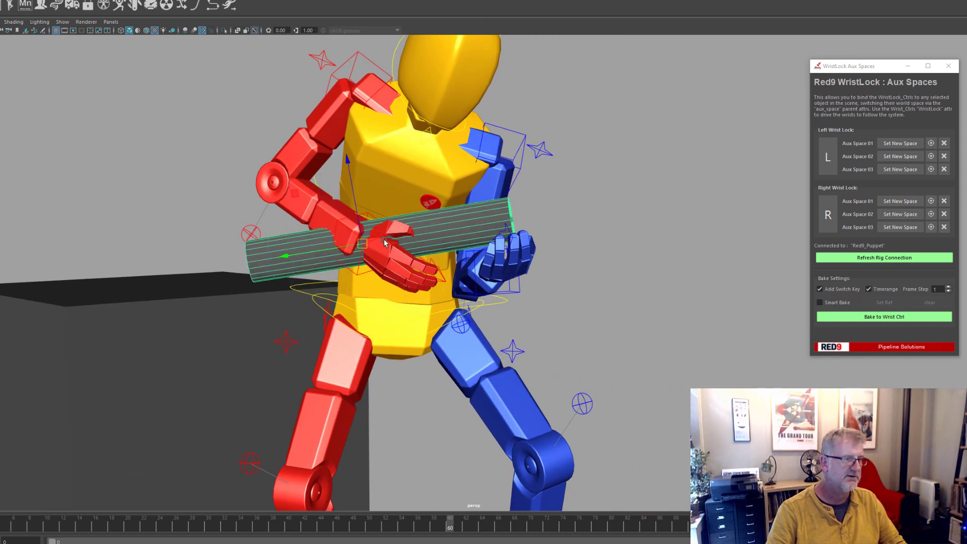
pyautogui.moveTo(355, 210); pyautogui.dragTo(359, 232)
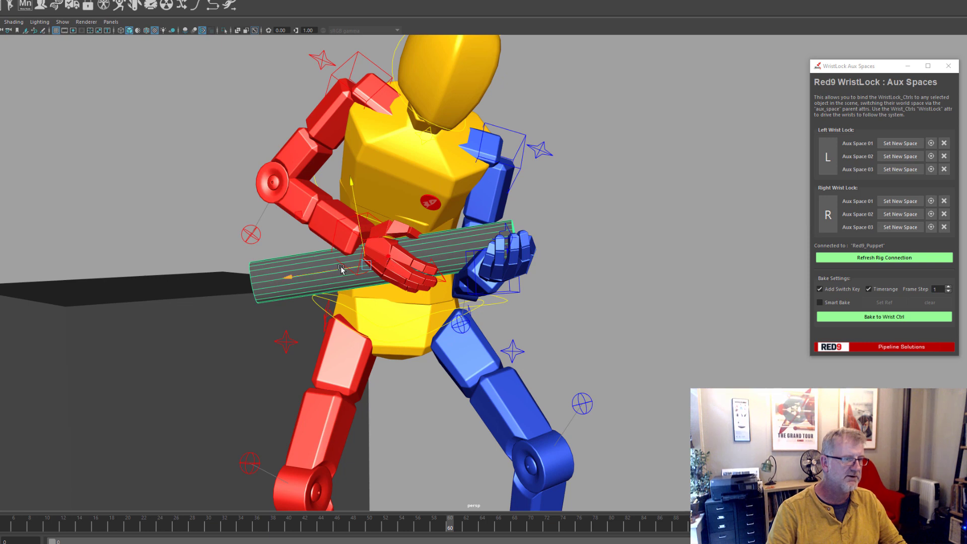
pyautogui.moveTo(341, 268); pyautogui.dragTo(410, 257)
pyautogui.keyDown('alt'); pyautogui.moveTo(428, 305); pyautogui.dragTo(367, 325); pyautogui.keyUp('alt')
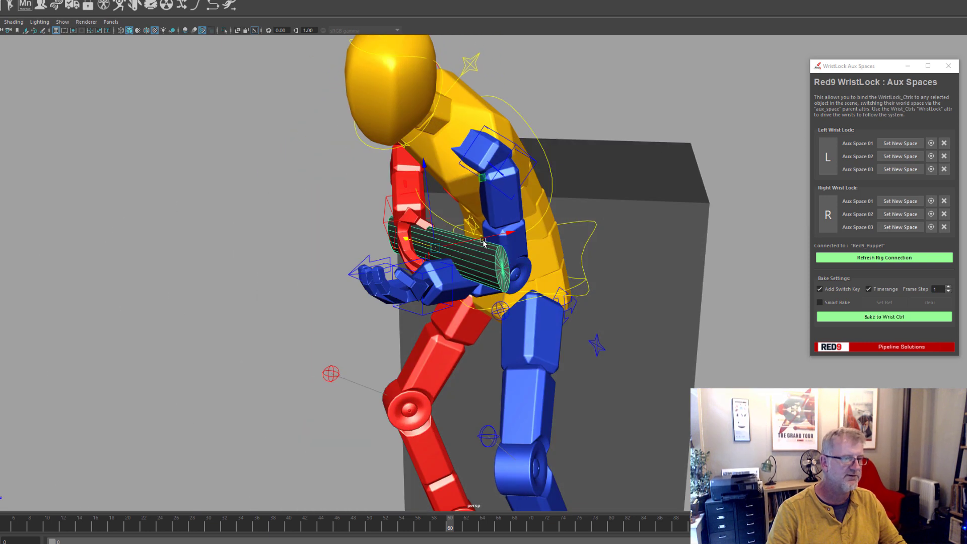
pyautogui.moveTo(482, 242); pyautogui.dragTo(467, 245)
# Rotate the cylinder to point outward over the left palm and nudge it into place beneath the right hand
pyautogui.press('e')
pyautogui.moveTo(437, 278); pyautogui.dragTo(389, 281)
pyautogui.moveTo(465, 239); pyautogui.dragTo(497, 278)
pyautogui.press('w')
pyautogui.press('w')
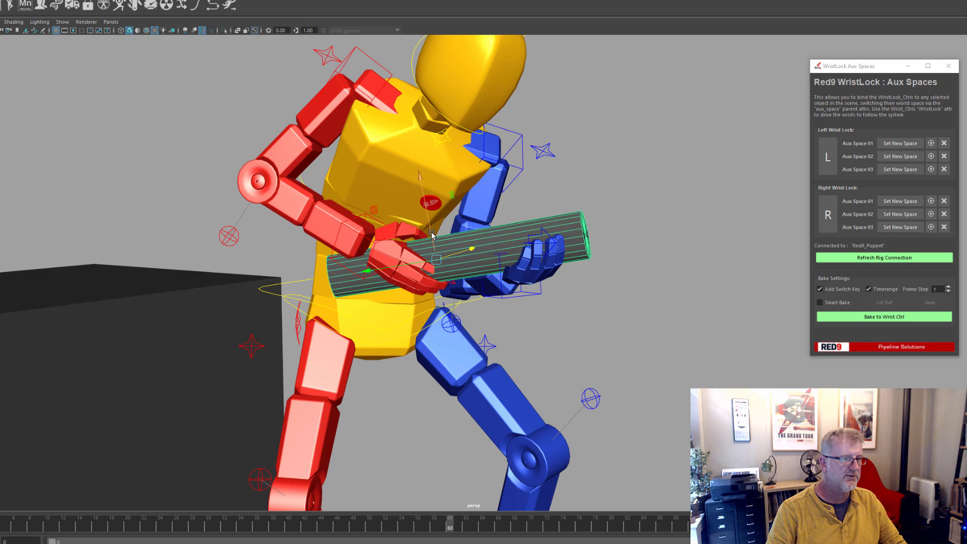
pyautogui.keyDown('alt'); pyautogui.moveTo(432, 234); pyautogui.dragTo(578, 280); pyautogui.keyUp('alt')
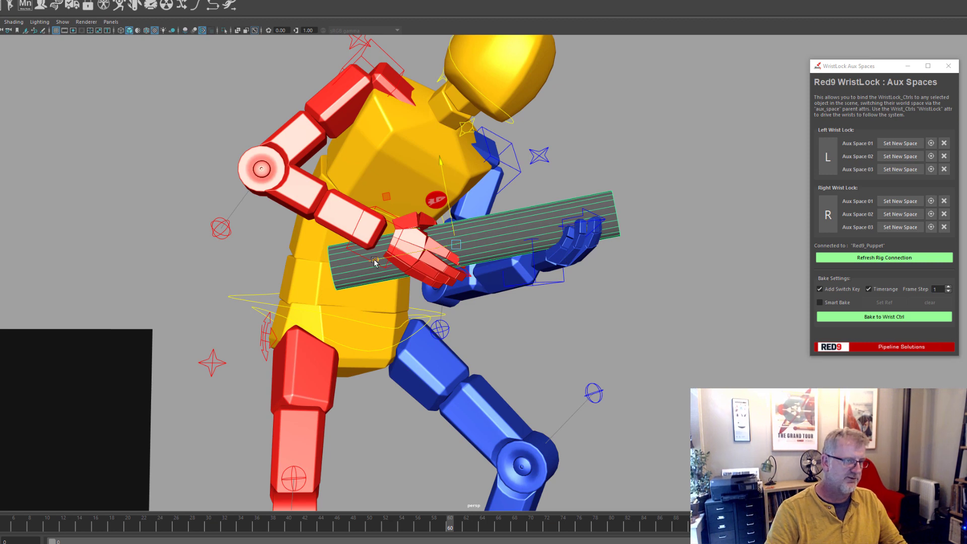
pyautogui.moveTo(376, 261); pyautogui.dragTo(388, 258)
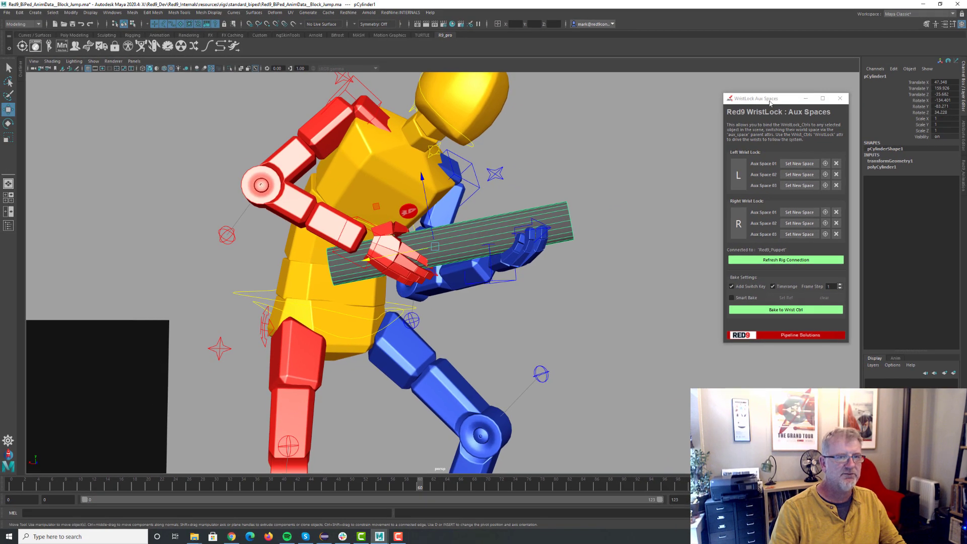
pyautogui.moveTo(770, 103); pyautogui.dragTo(771, 102)
pyautogui.click(348, 12)
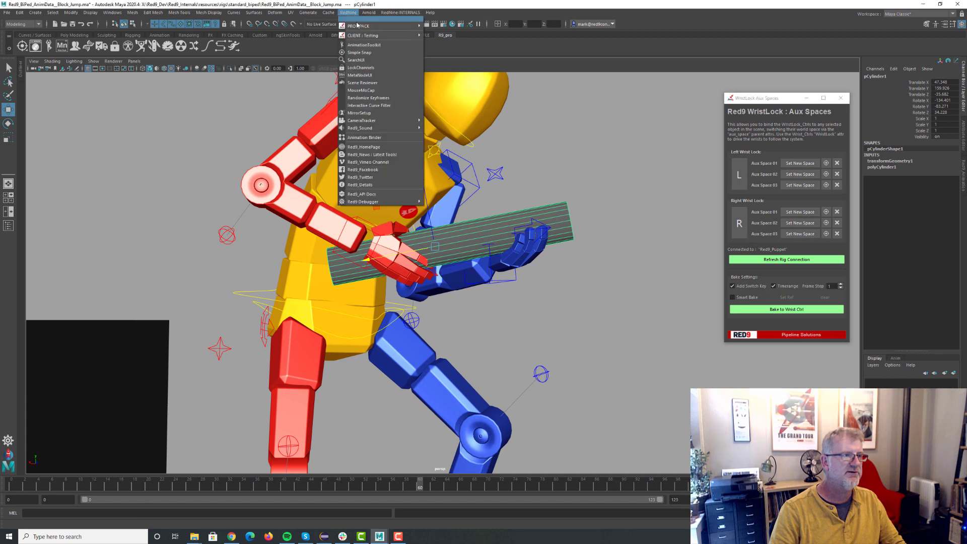
pyautogui.moveTo(383, 26)
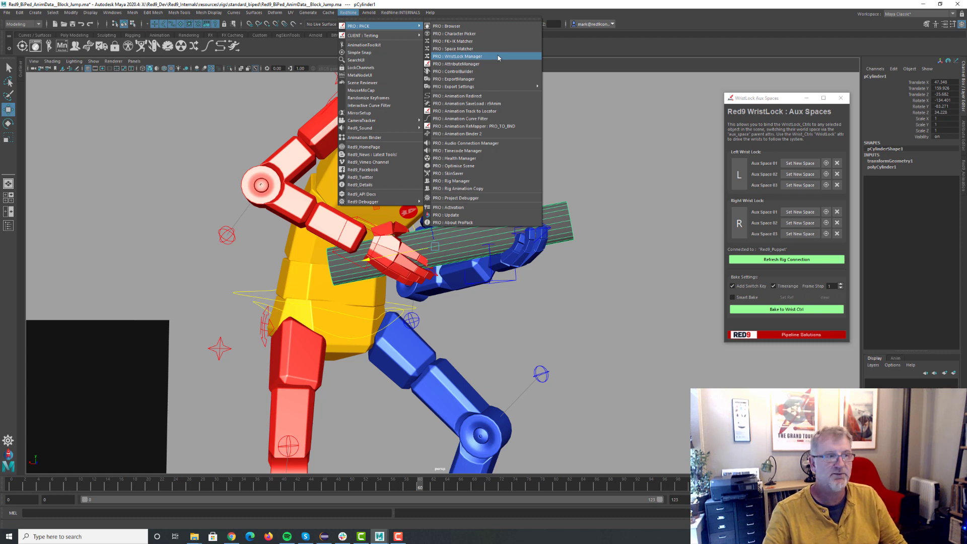
pyautogui.click(591, 139)
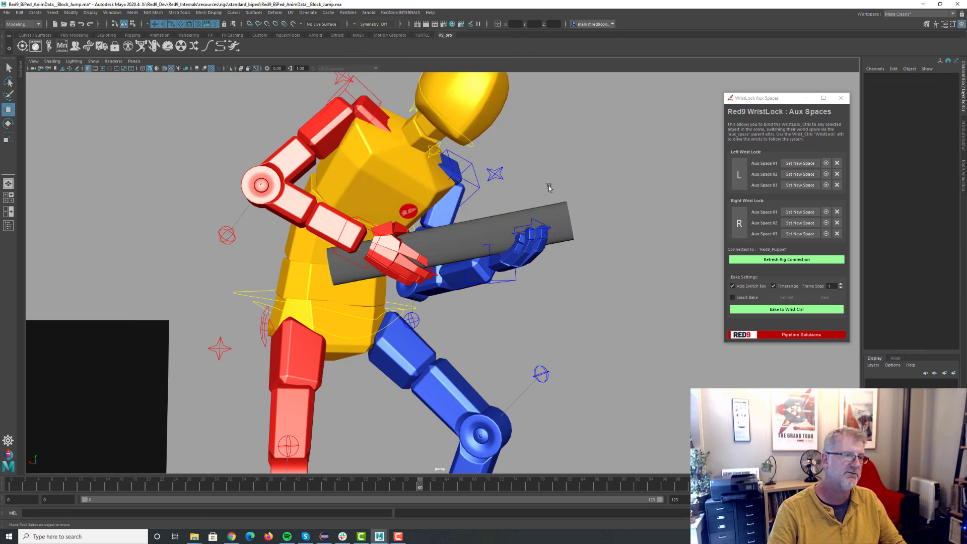
# Open the WristLocks AuxSpace UI from the right wrist control and place its window clear of the character
pyautogui.rightClick(358, 262)
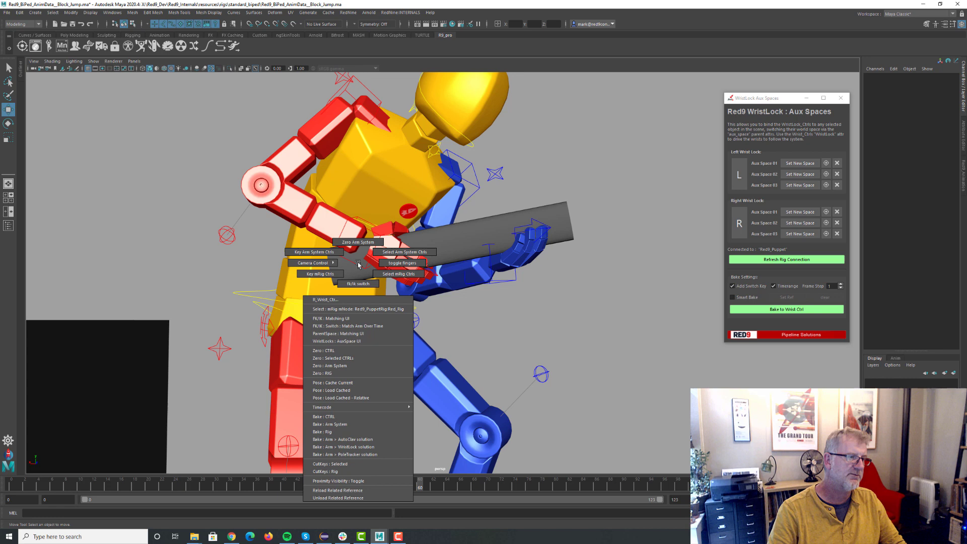
pyautogui.click(350, 341)
pyautogui.moveTo(542, 258); pyautogui.dragTo(789, 86)
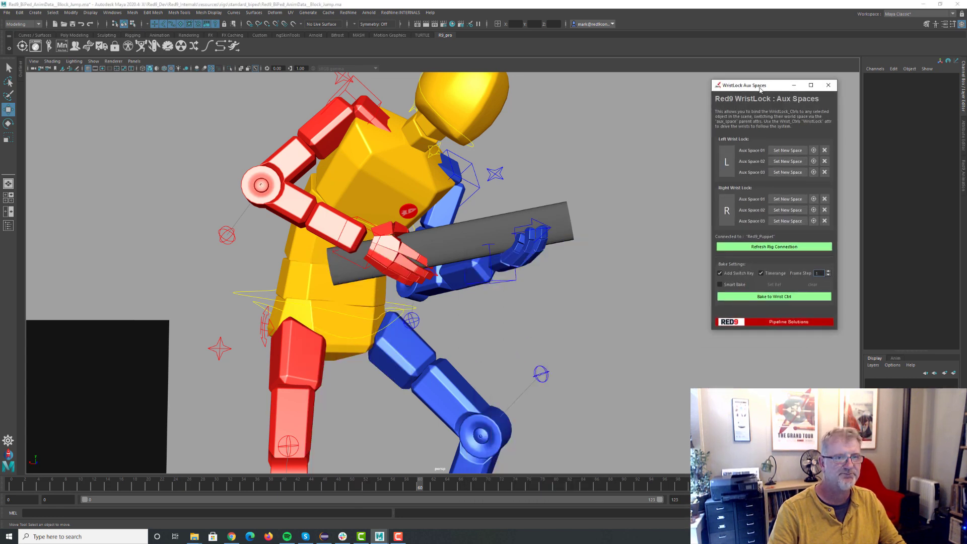
# Assign the cylinder as Aux Space 01 of the right wrist lock, maintaining wrist positions
pyautogui.click(556, 210)
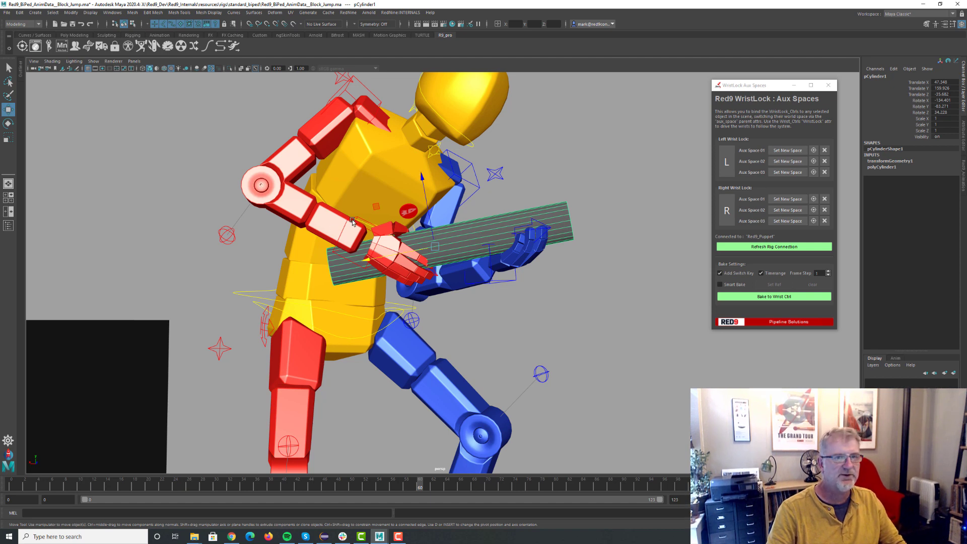
pyautogui.click(370, 237)
pyautogui.click(557, 232)
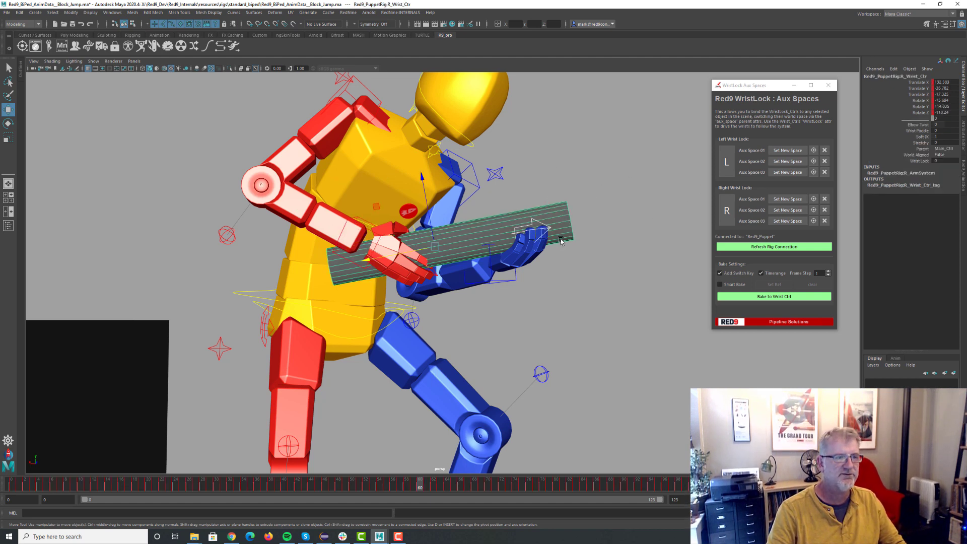
pyautogui.click(788, 200)
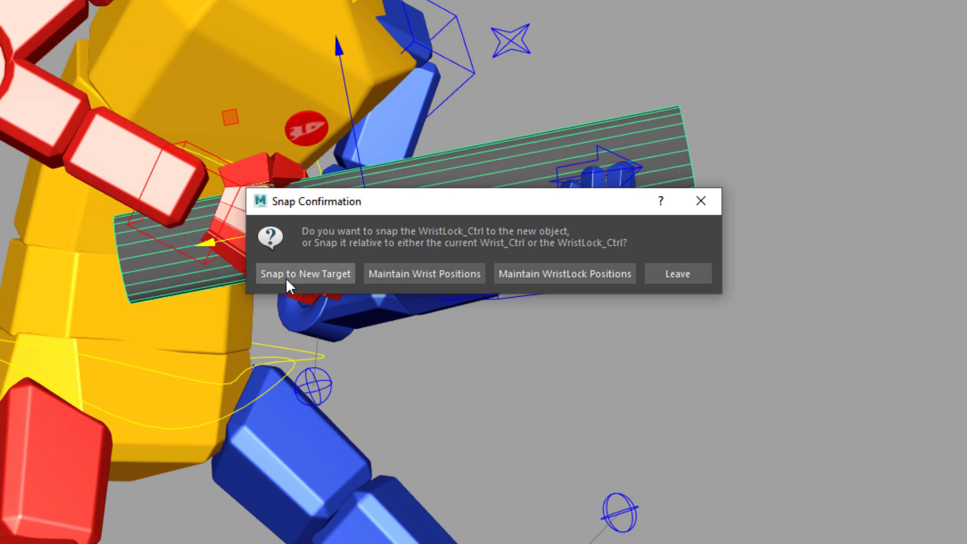
pyautogui.moveTo(414, 208); pyautogui.dragTo(422, 351)
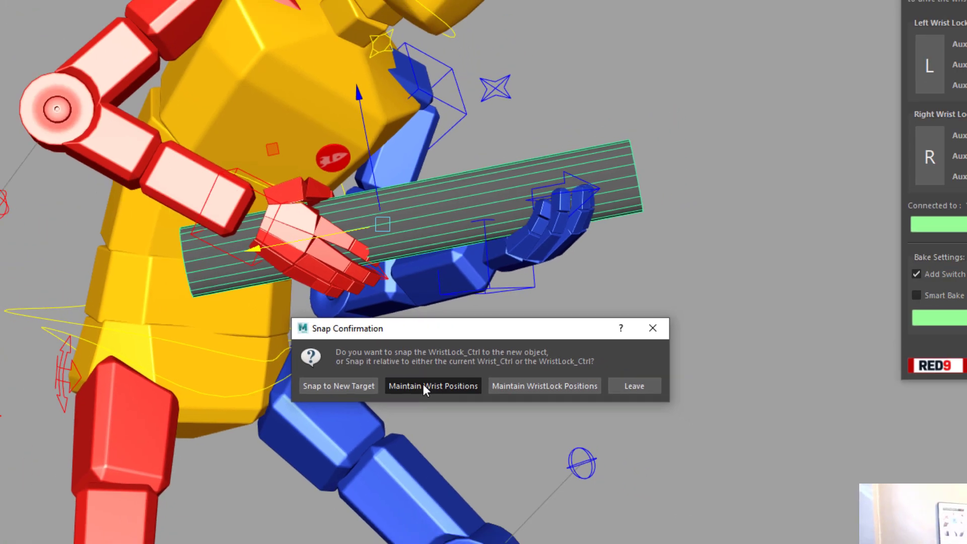
pyautogui.click(426, 416)
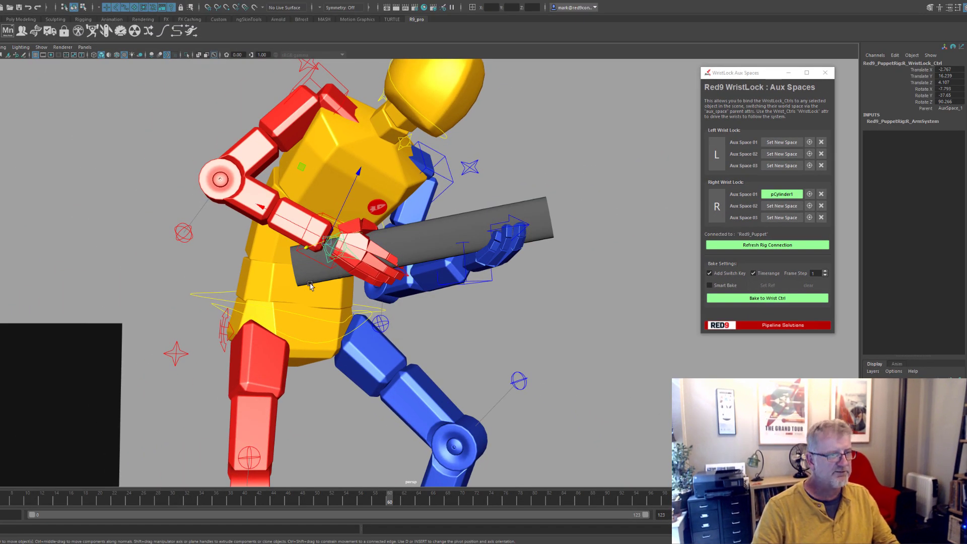
# Inspect the right WristLock control on the cylinder and review its available parent spaces
pyautogui.scroll(5, 310, 286)
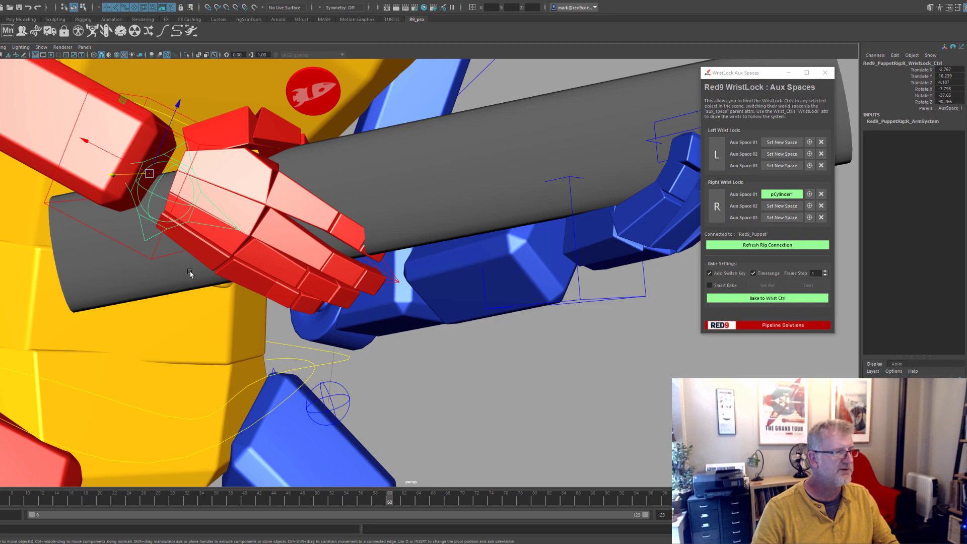
pyautogui.keyDown('alt'); pyautogui.moveTo(245, 296); pyautogui.dragTo(282, 294); pyautogui.keyUp('alt')
pyautogui.scroll(-5, 282, 294)
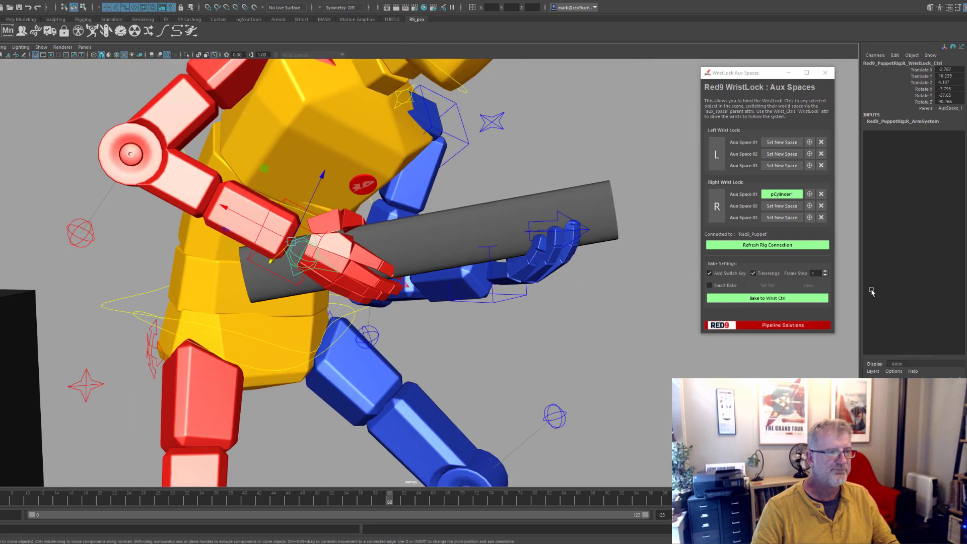
pyautogui.click(947, 109)
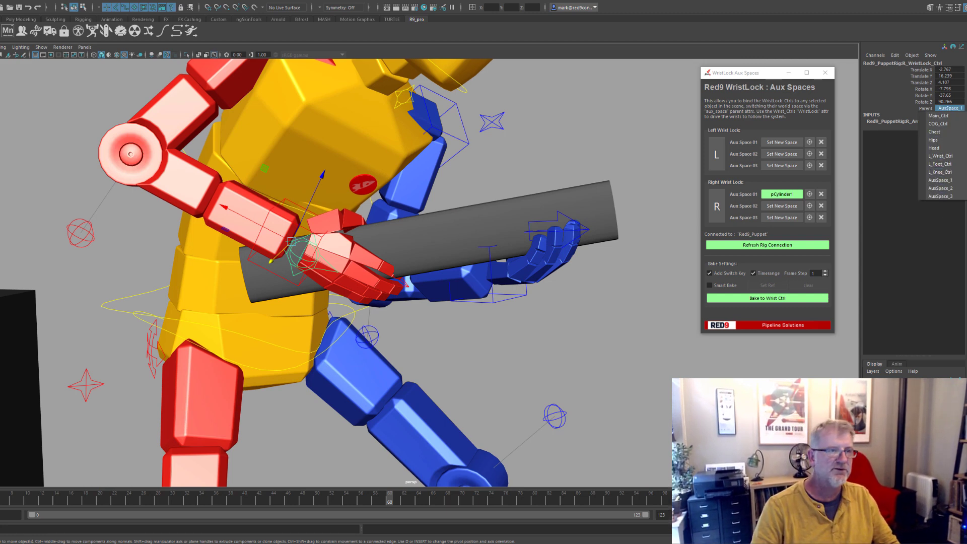
pyautogui.click(894, 202)
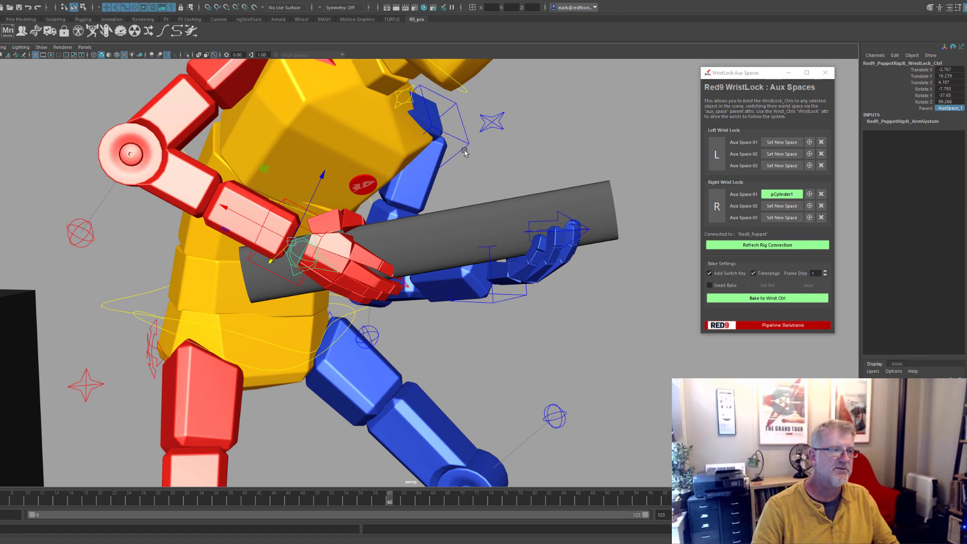
# Try moving the cylinder to test the right wrist lock, and undo the move
pyautogui.click(585, 203)
pyautogui.moveTo(404, 248); pyautogui.dragTo(513, 185)
pyautogui.hotkey('ctrl', 'z')
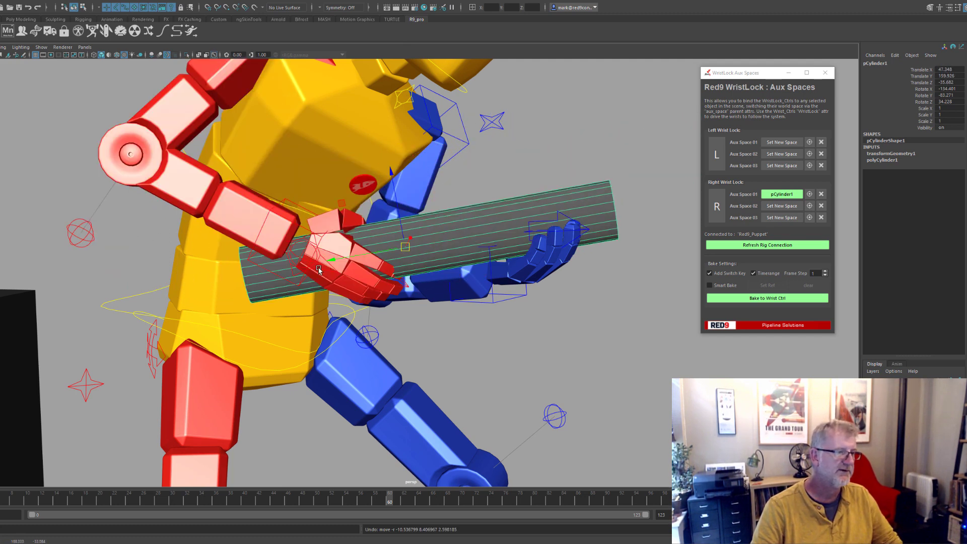
# Select the Wrist Lock attribute on the right wrist control, and key the right WristLock control at frame 60
pyautogui.click(280, 277)
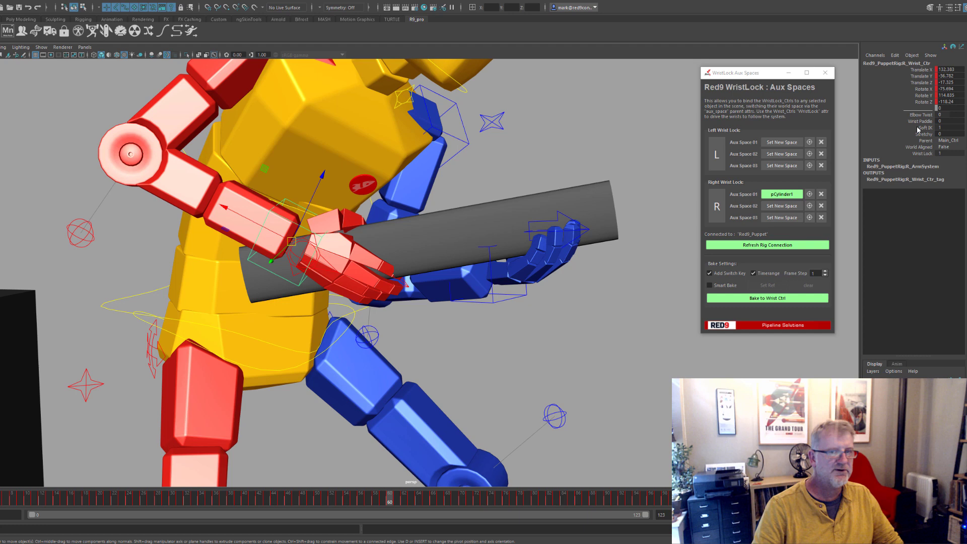
pyautogui.click(921, 154)
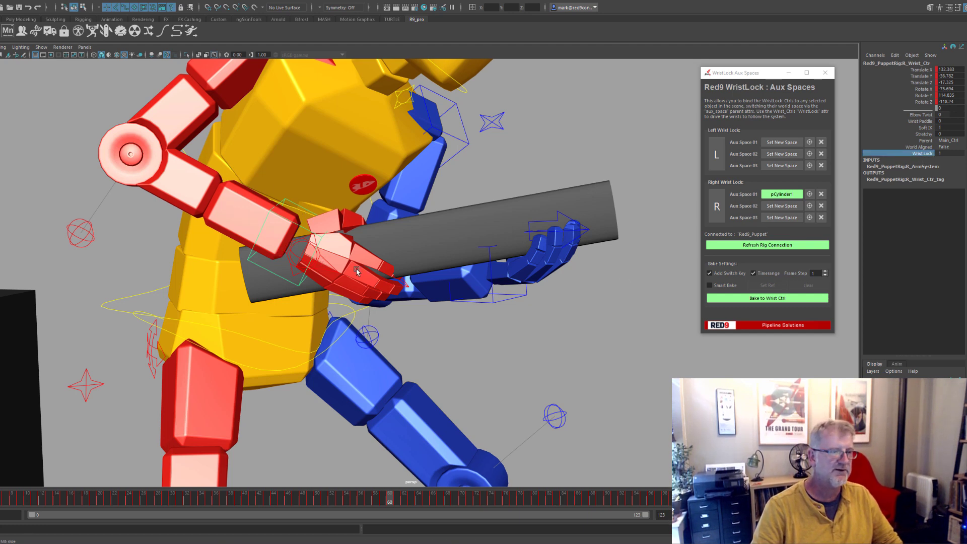
pyautogui.click(336, 273)
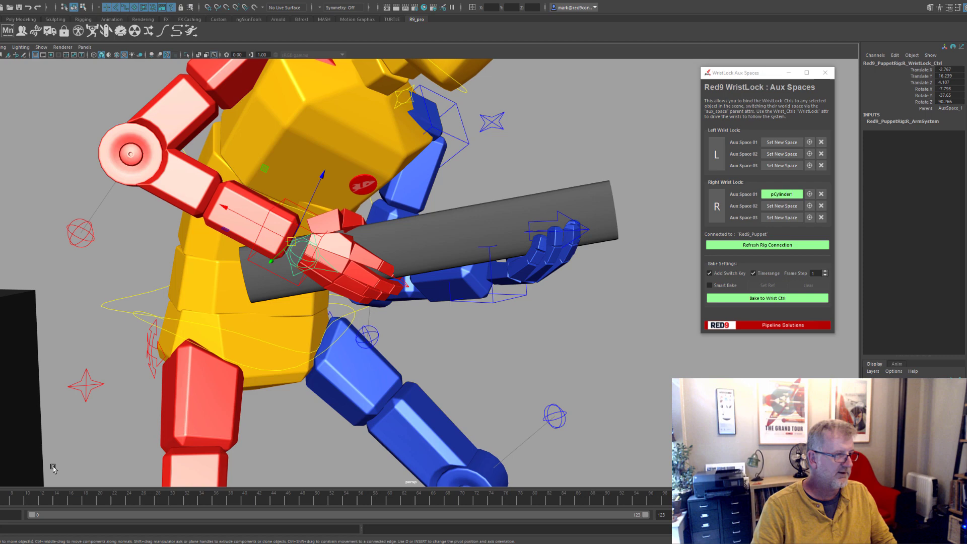
pyautogui.press('s')
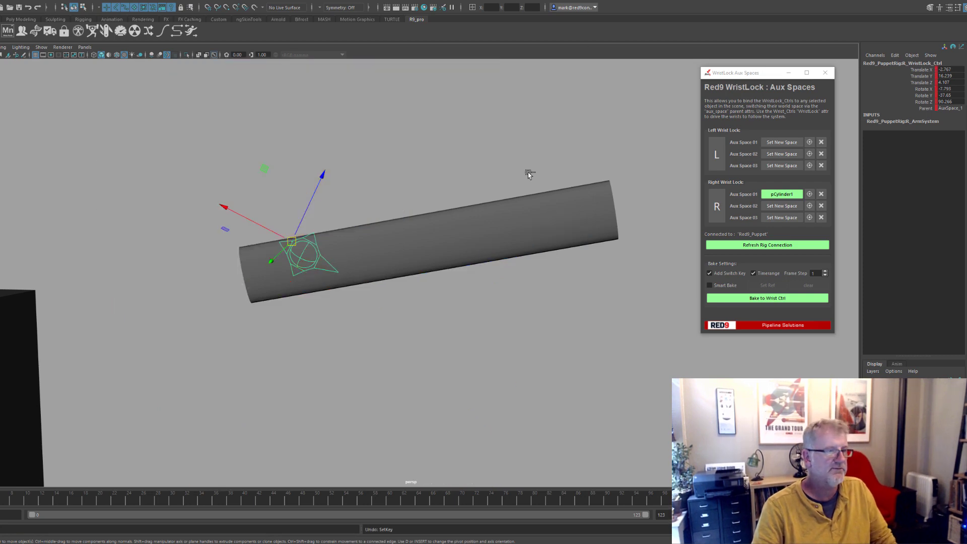
# At frame 60, track the right Aux Space 01 cylinder to the right wrist control over the time range, maintaining the current offset
pyautogui.moveTo(40, 497); pyautogui.dragTo(391, 482)
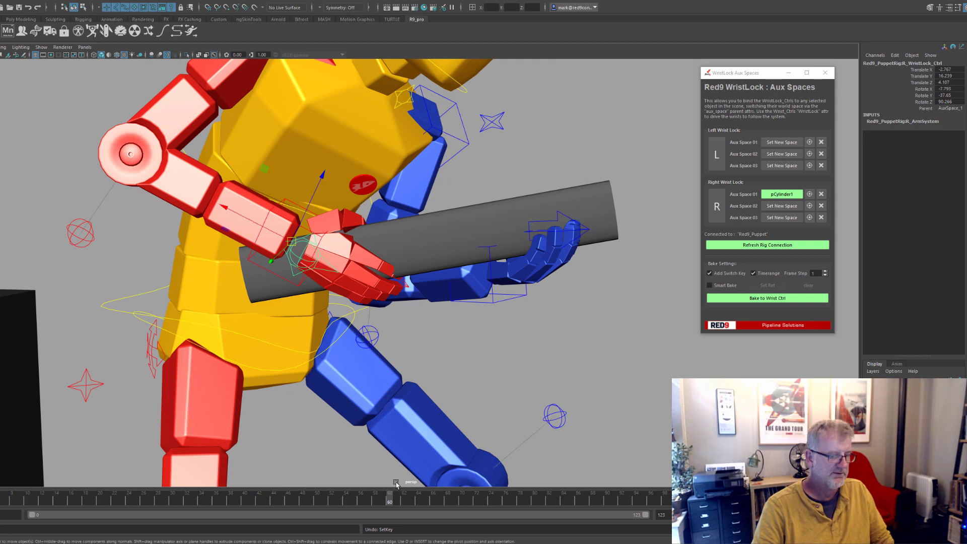
pyautogui.click(349, 212)
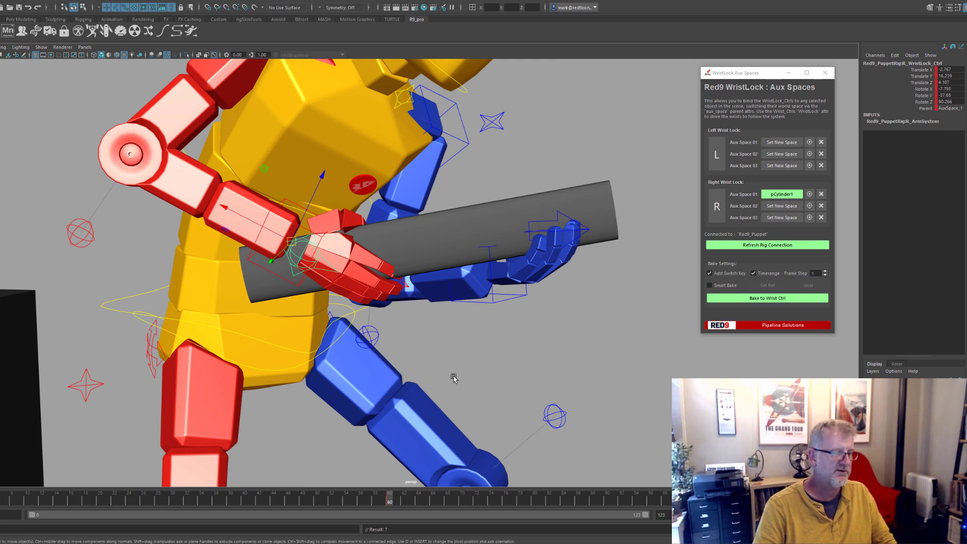
pyautogui.click(467, 217)
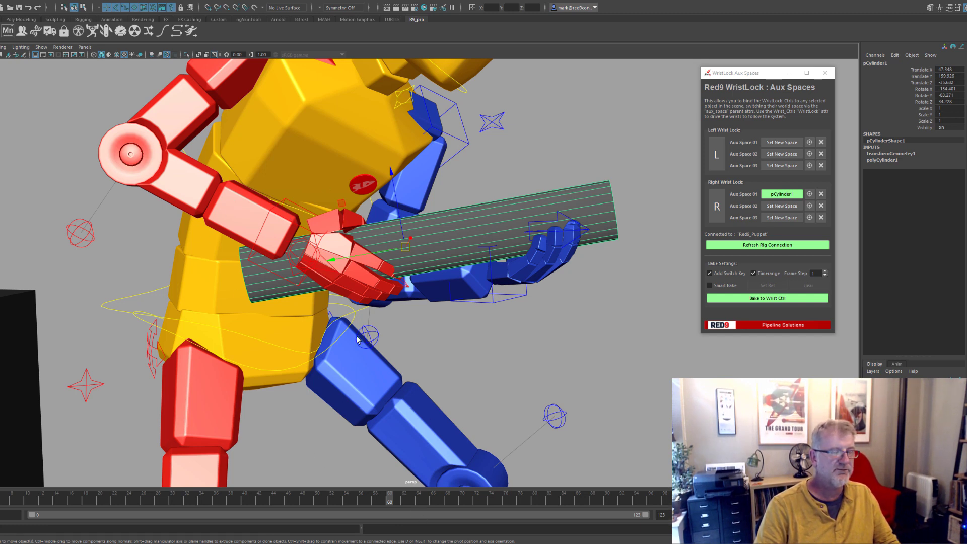
pyautogui.moveTo(376, 496)
pyautogui.mouseDown()
pyautogui.moveTo(335, 498)
pyautogui.moveTo(395, 498)
pyautogui.moveTo(342, 507)
pyautogui.moveTo(406, 505)
pyautogui.moveTo(388, 506)
pyautogui.mouseUp()
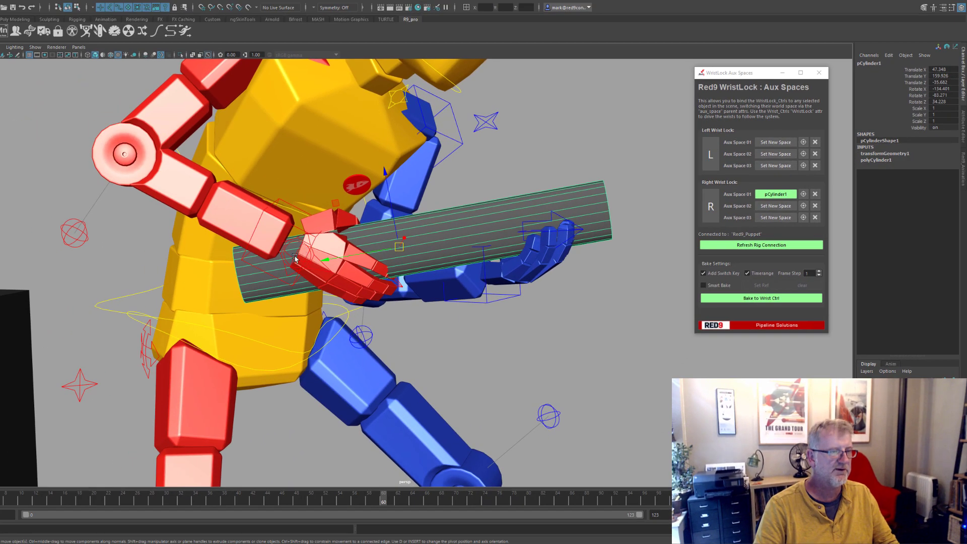
pyautogui.click(293, 256)
pyautogui.click(464, 234)
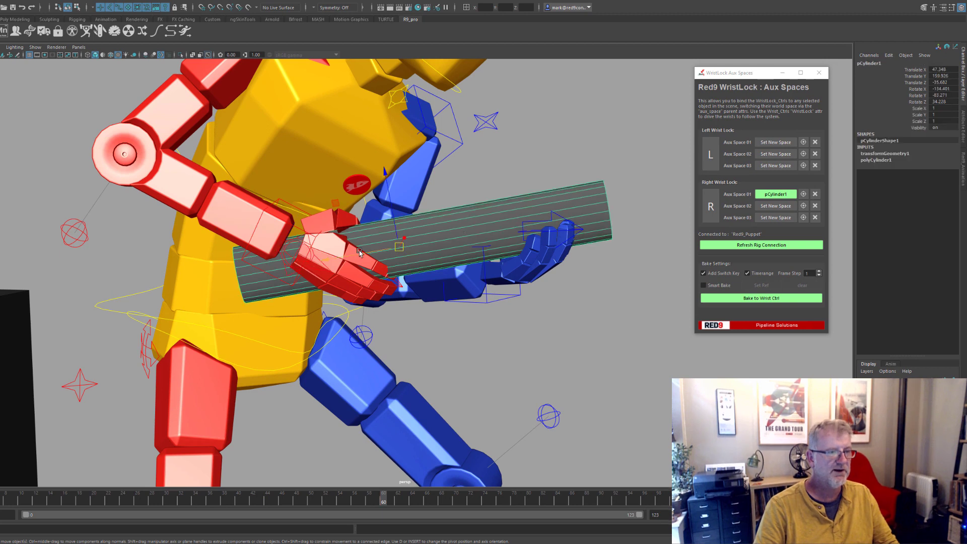
pyautogui.click(804, 195)
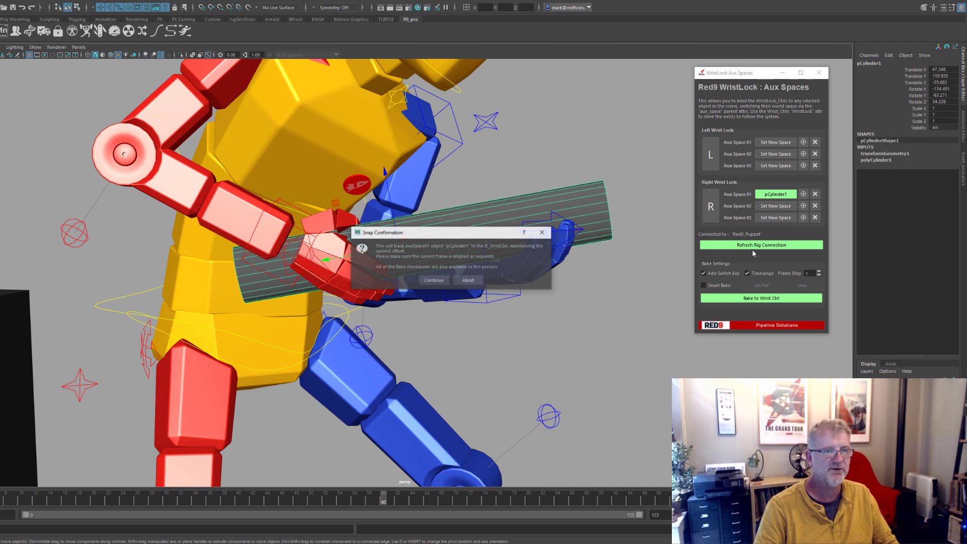
pyautogui.click(434, 281)
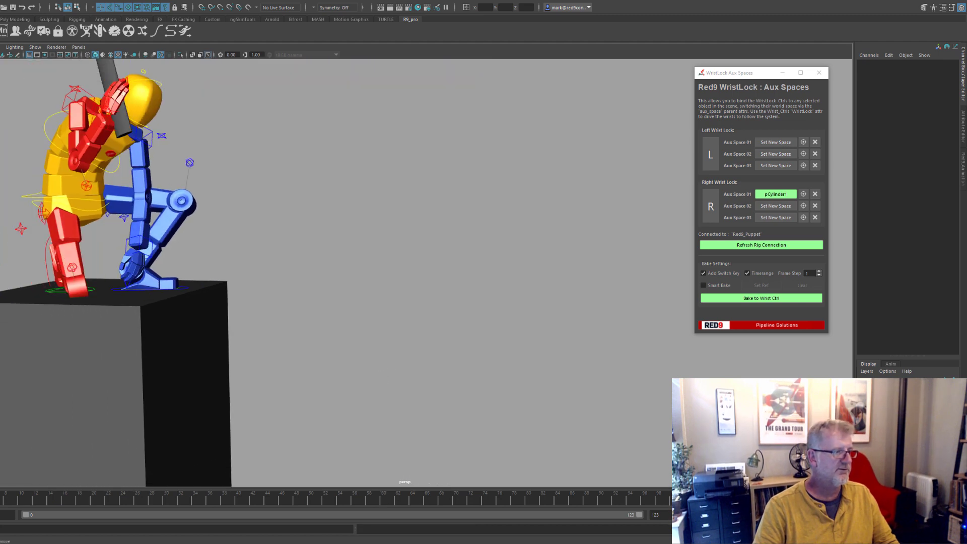
# Try moving the tracked cylinder at frame 60 to test the right hand's lock, and undo the move
pyautogui.moveTo(3, 499); pyautogui.dragTo(384, 499)
pyautogui.keyDown('alt'); pyautogui.moveTo(579, 395); pyautogui.dragTo(550, 316, button='middle'); pyautogui.keyUp('alt')
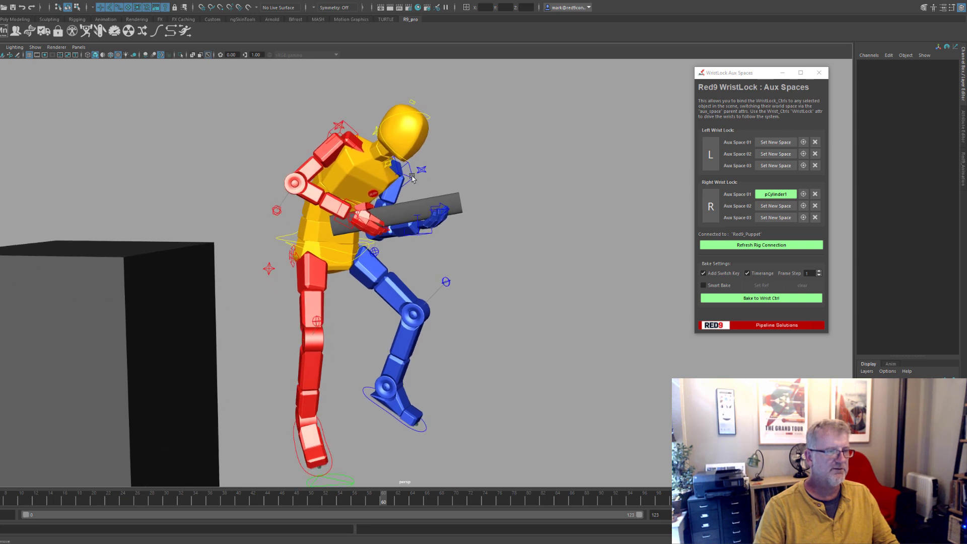
pyautogui.click(450, 197)
pyautogui.moveTo(389, 216); pyautogui.dragTo(431, 215)
pyautogui.hotkey('ctrl', 'z')
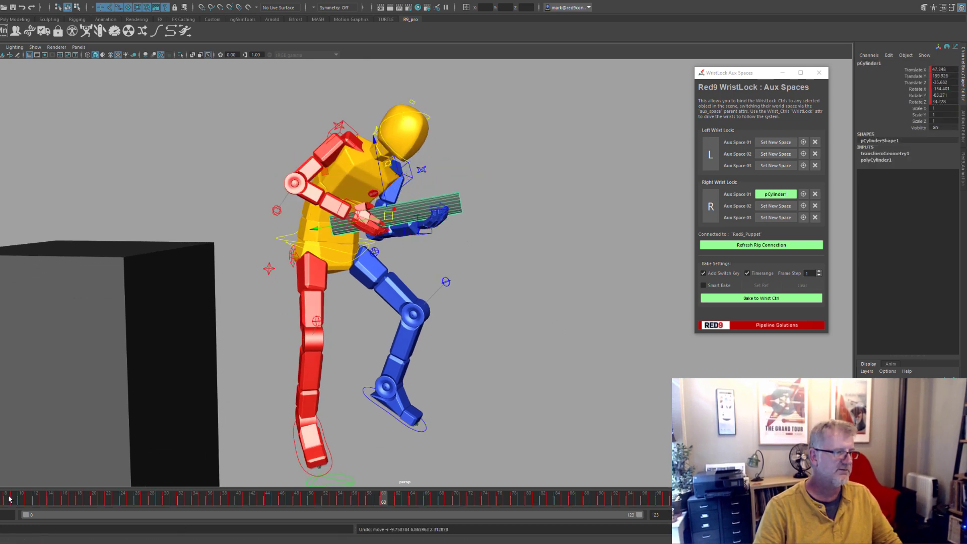
# Scrub the animation with the cylinder and the right wrist control selected to check how they follow each other
pyautogui.moveTo(9, 498); pyautogui.dragTo(385, 433)
pyautogui.click(352, 220)
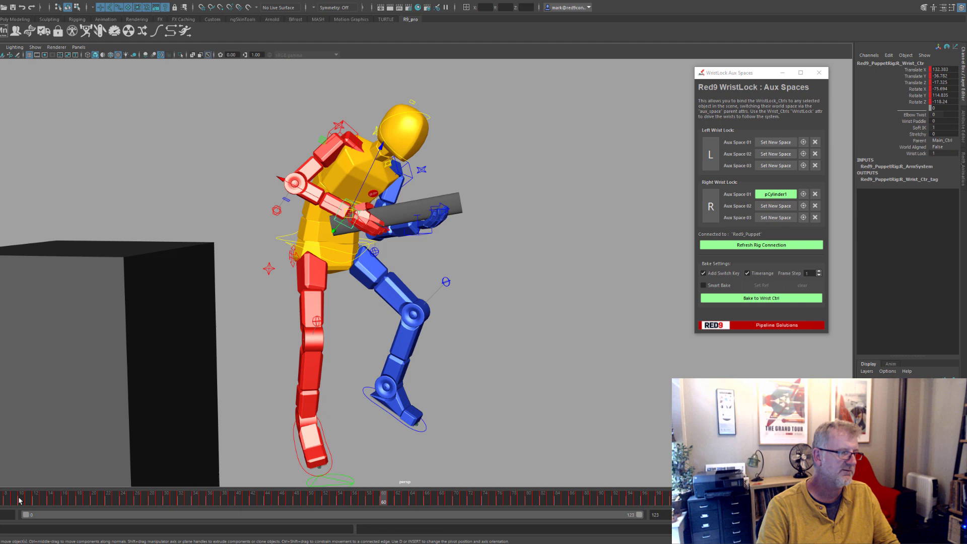
pyautogui.moveTo(20, 500); pyautogui.dragTo(383, 463)
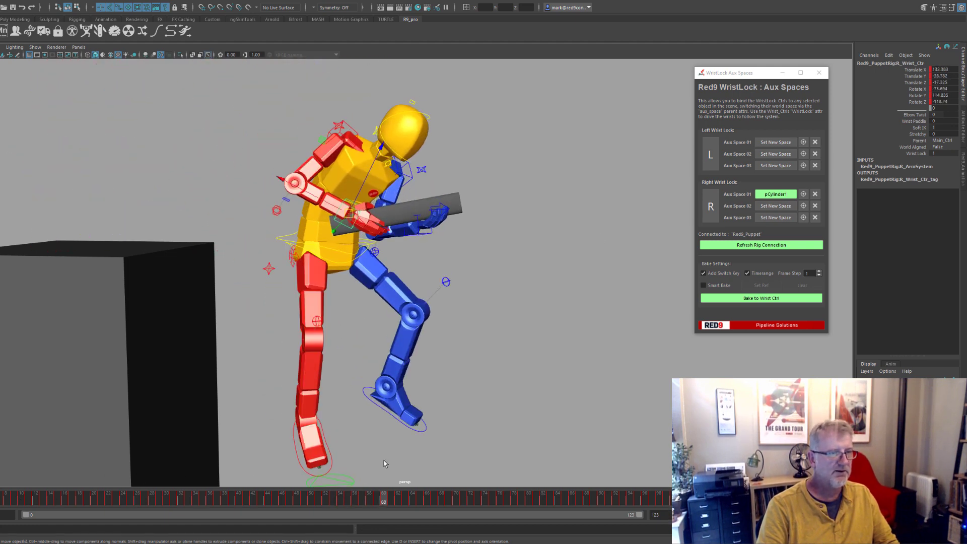
# At frame 59, assign the cylinder as Aux Space 01 of the left wrist lock, maintaining wrist positions
pyautogui.keyDown('alt'); pyautogui.moveTo(593, 243); pyautogui.dragTo(381, 298); pyautogui.keyUp('alt')
pyautogui.keyDown('alt'); pyautogui.moveTo(381, 298); pyautogui.dragTo(443, 307, button='right'); pyautogui.keyUp('alt')
pyautogui.moveTo(442, 306)
pyautogui.keyDown('alt'); pyautogui.mouseDown()
pyautogui.moveTo(423, 308)
pyautogui.moveTo(447, 307)
pyautogui.mouseUp(); pyautogui.keyUp('alt')
pyautogui.moveTo(381, 500)
pyautogui.mouseDown()
pyautogui.moveTo(370, 499)
pyautogui.moveTo(380, 500)
pyautogui.mouseUp()
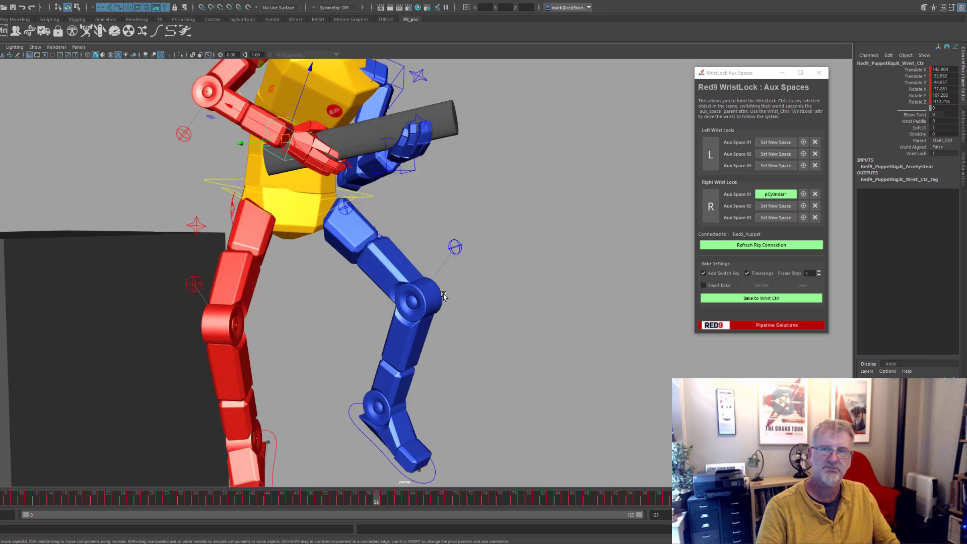
pyautogui.click(444, 124)
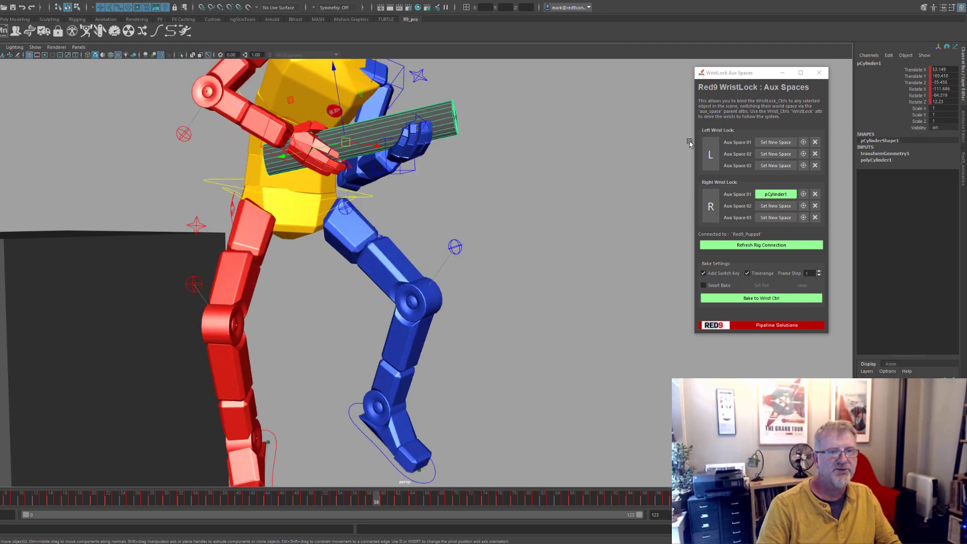
pyautogui.click(776, 142)
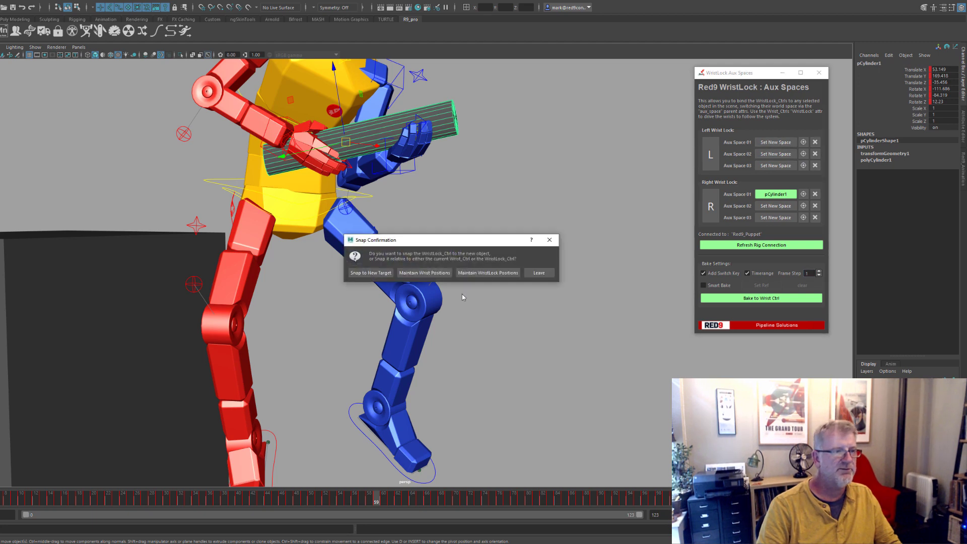
pyautogui.click(431, 273)
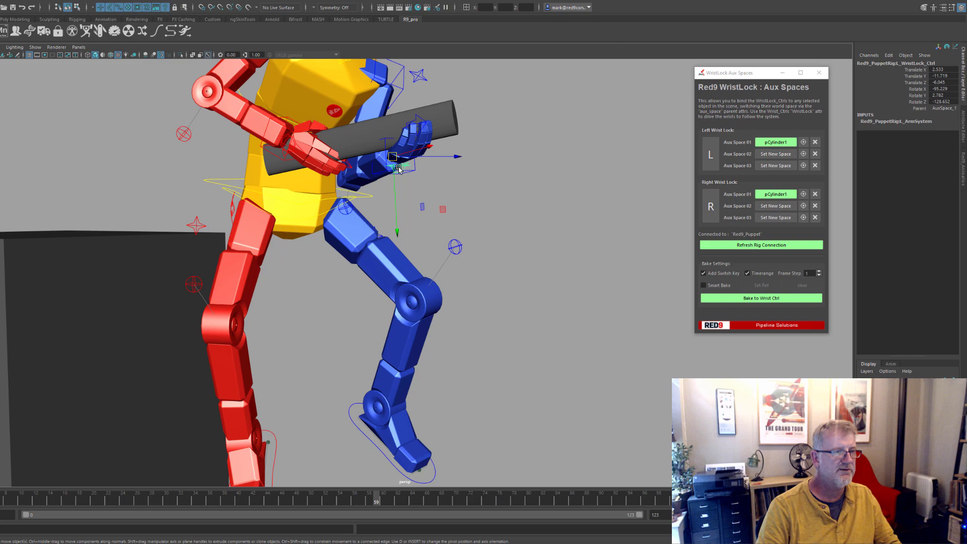
# Rotate the left WristLock control so the hand faces the cylinder, and key it at frame 59
pyautogui.keyDown('alt'); pyautogui.moveTo(398, 167); pyautogui.dragTo(458, 174, button='right'); pyautogui.keyUp('alt')
pyautogui.keyDown('alt'); pyautogui.moveTo(459, 174); pyautogui.dragTo(438, 317, button='middle'); pyautogui.keyUp('alt')
pyautogui.keyDown('alt'); pyautogui.moveTo(438, 318); pyautogui.dragTo(412, 318); pyautogui.keyUp('alt')
pyautogui.press('e')
pyautogui.moveTo(325, 317); pyautogui.dragTo(437, 297)
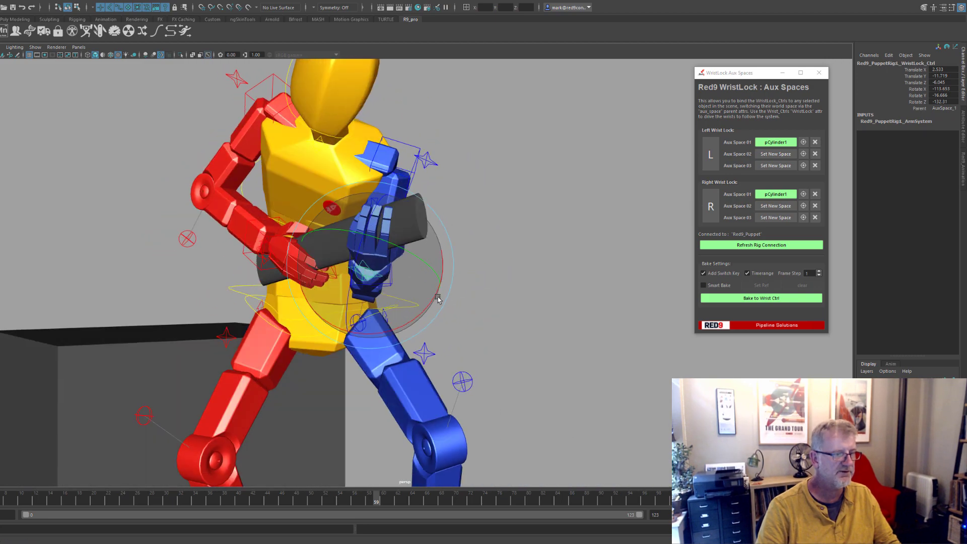
pyautogui.press('s')
# Try rotating the cylinder at frame 58 to test both wrist locks, and undo the rotation
pyautogui.moveTo(373, 497); pyautogui.dragTo(371, 470)
pyautogui.keyDown('alt'); pyautogui.moveTo(513, 356); pyautogui.dragTo(316, 333, button='right'); pyautogui.keyUp('alt')
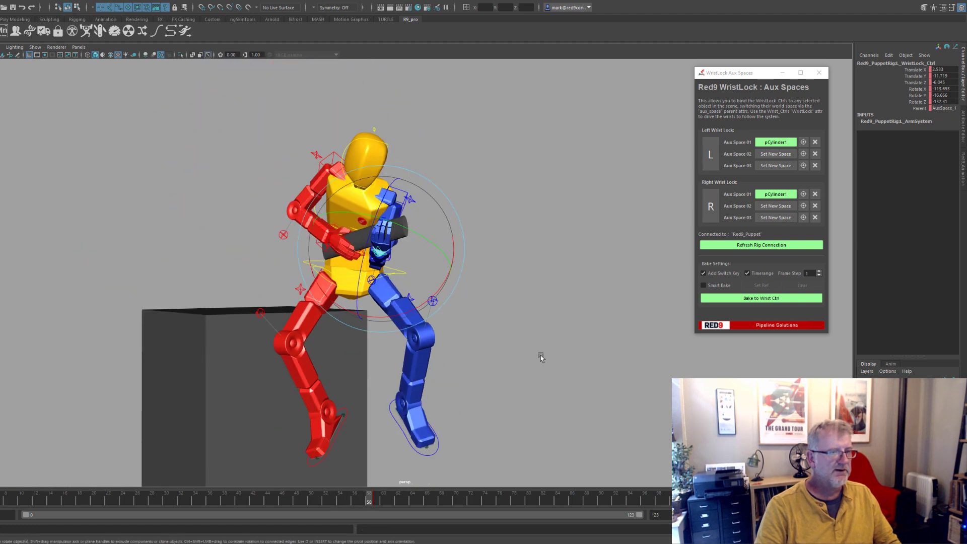
pyautogui.click(541, 357)
pyautogui.click(401, 229)
pyautogui.moveTo(395, 232); pyautogui.dragTo(431, 252)
pyautogui.hotkey('ctrl', 'z')
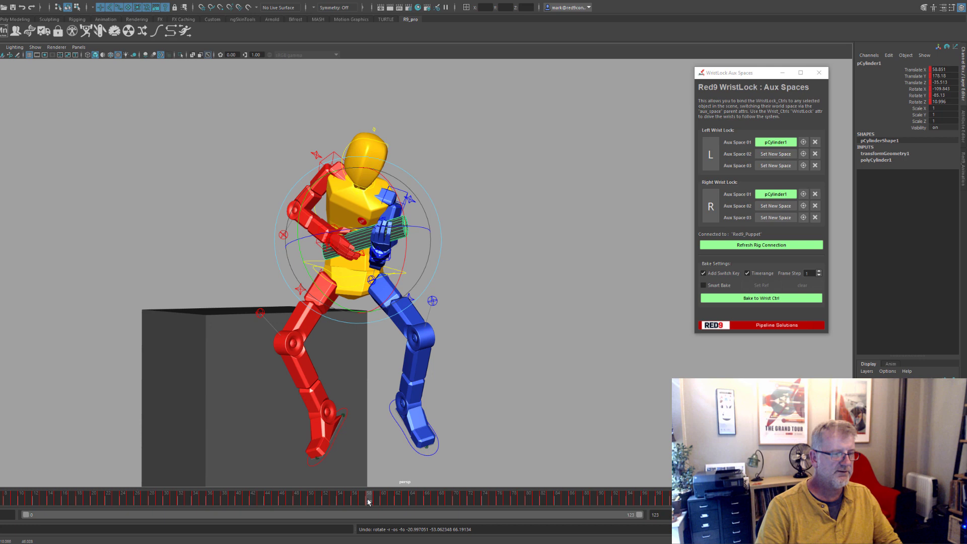
# Scrub back to the start of the animation and review how both hands follow the cylinder
pyautogui.moveTo(368, 501); pyautogui.dragTo(181, 499)
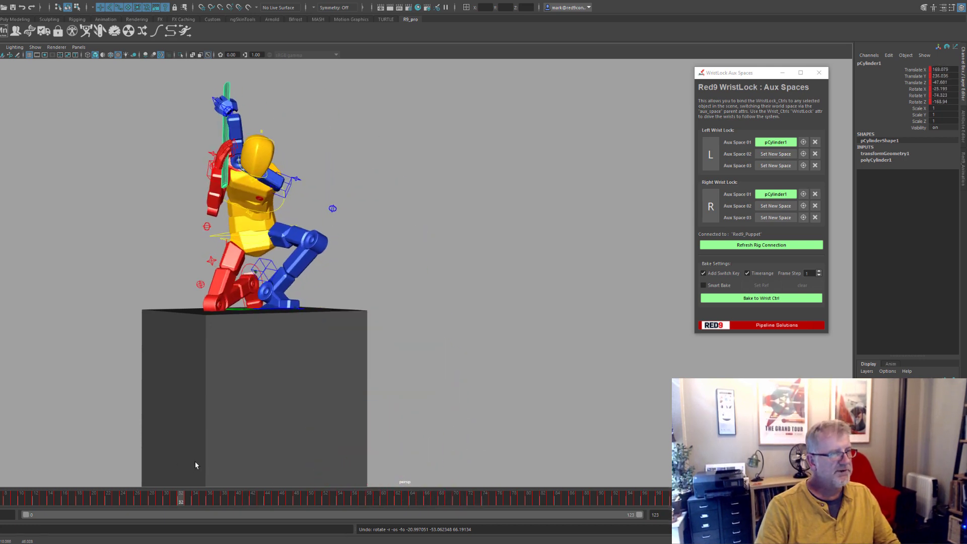
pyautogui.moveTo(196, 462); pyautogui.dragTo(137, 459)
pyautogui.keyDown('alt'); pyautogui.moveTo(380, 298); pyautogui.dragTo(318, 280); pyautogui.keyUp('alt')
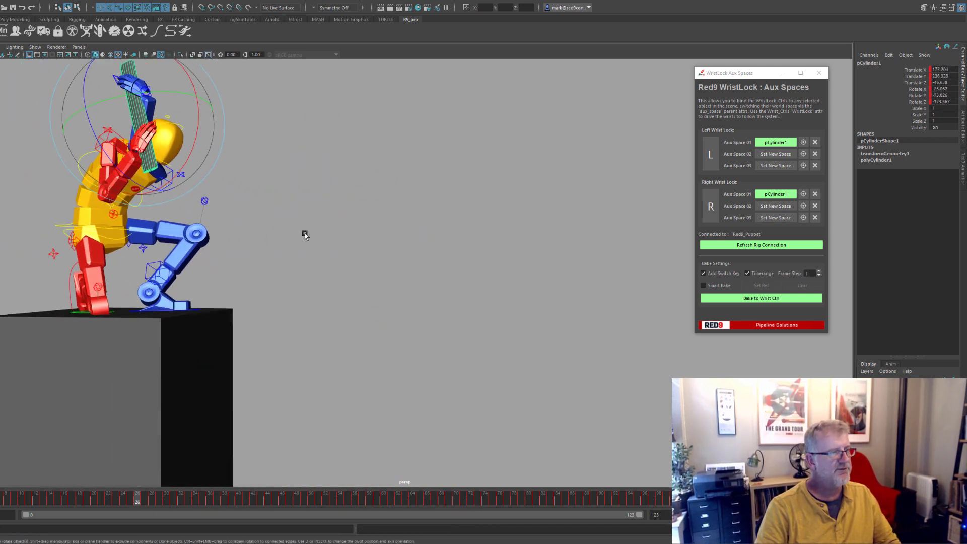
pyautogui.keyDown('alt'); pyautogui.moveTo(305, 236); pyautogui.dragTo(466, 302, button='middle'); pyautogui.keyUp('alt')
pyautogui.click(1, 498)
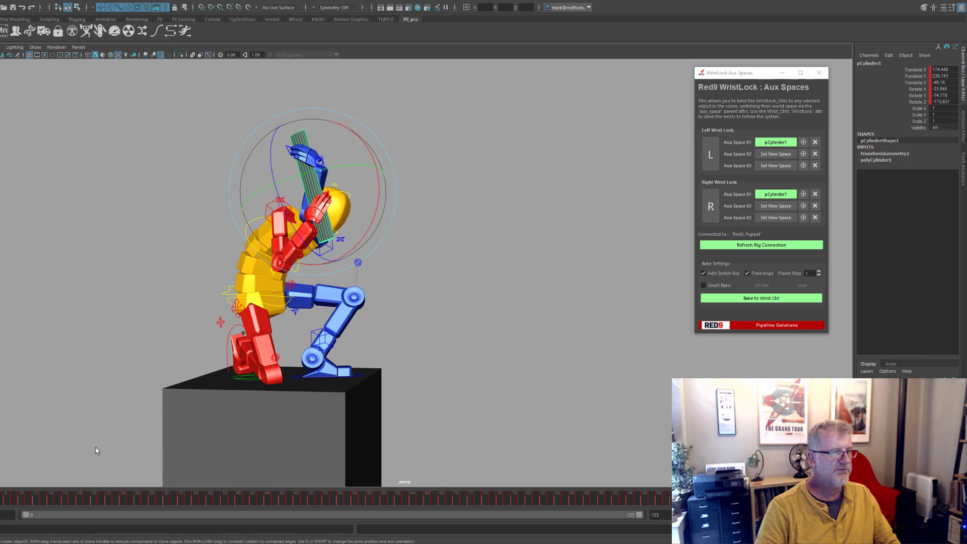
pyautogui.click(501, 279)
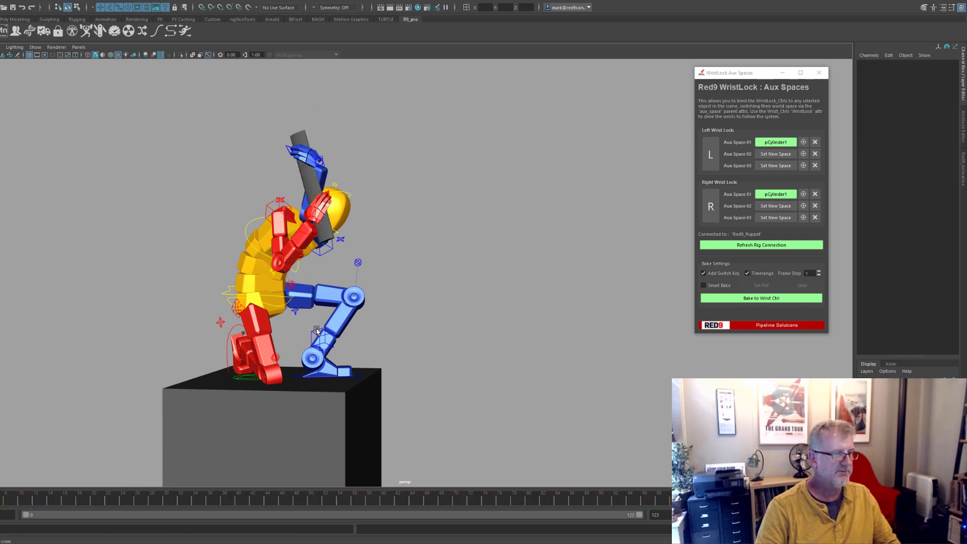
# Select the left wrist control, go to frame 40 and open its curves in the Graph Editor
pyautogui.click(313, 334)
pyautogui.moveTo(108, 499); pyautogui.dragTo(238, 504)
pyautogui.click(64, 2)
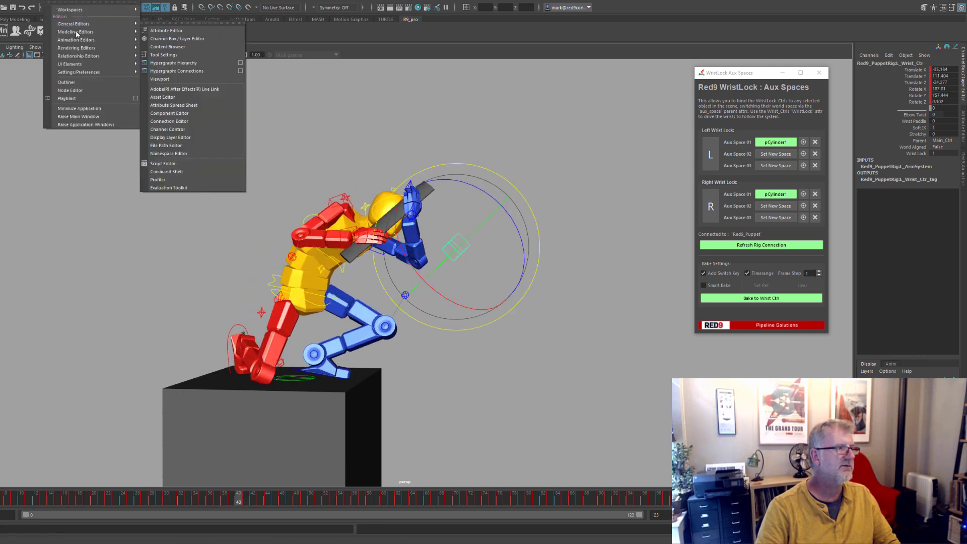
pyautogui.moveTo(85, 40)
pyautogui.click(169, 46)
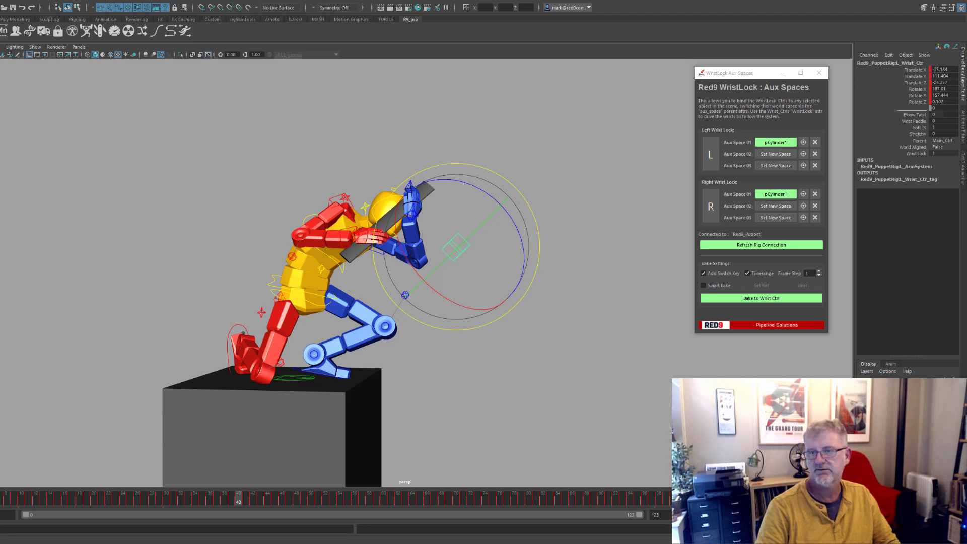
pyautogui.moveTo(966, 272); pyautogui.dragTo(88, 311)
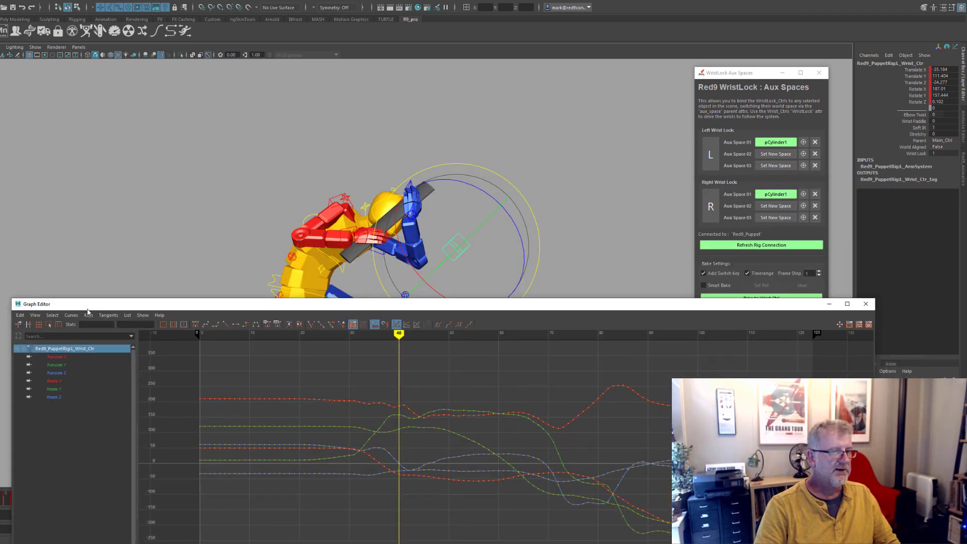
# Key the left wrist control's Wrist Lock attribute at 1 on frame 53, and put the Graph Editor away
pyautogui.moveTo(2, 501); pyautogui.dragTo(330, 507)
pyautogui.press('e')
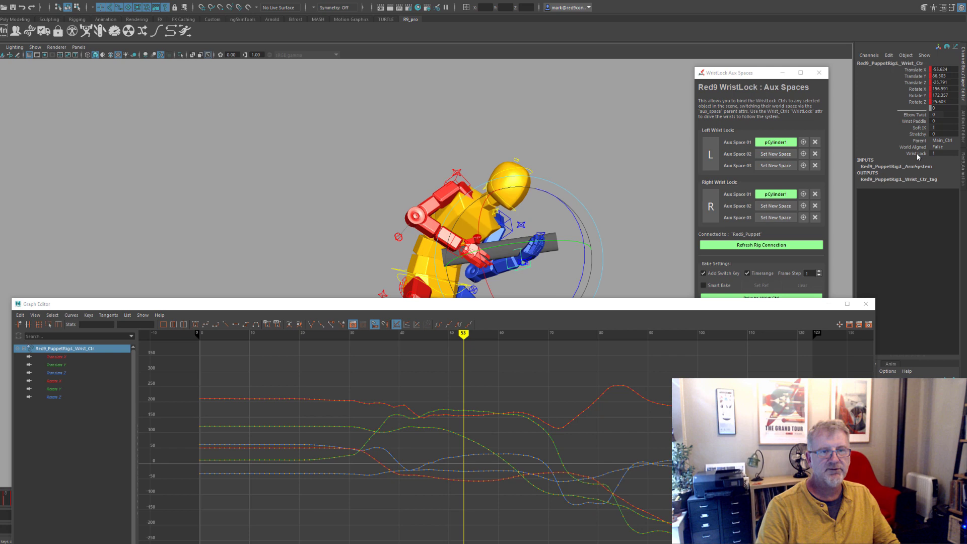
pyautogui.click(917, 154)
pyautogui.rightClick(917, 154)
pyautogui.click(911, 173)
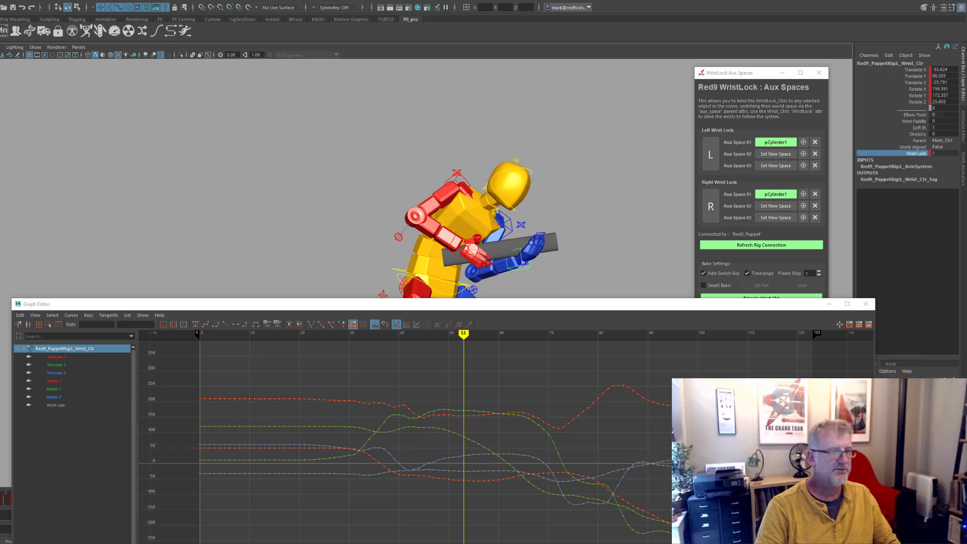
pyautogui.moveTo(374, 298); pyautogui.dragTo(386, 368)
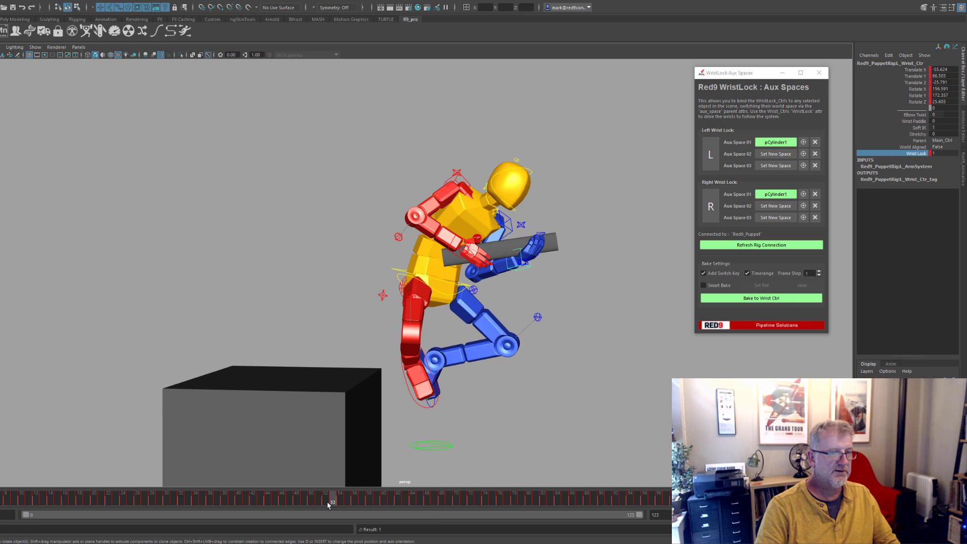
# Set the left wrist control's Wrist Lock to 0 at frame 42 and key it
pyautogui.moveTo(327, 505); pyautogui.dragTo(253, 500)
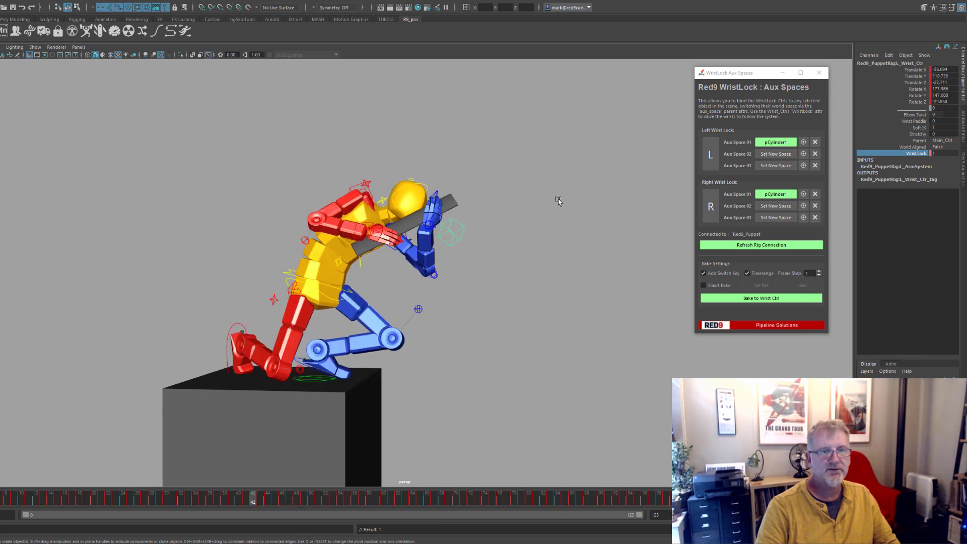
pyautogui.moveTo(558, 199); pyautogui.dragTo(542, 197, button='middle')
pyautogui.rightClick(896, 157)
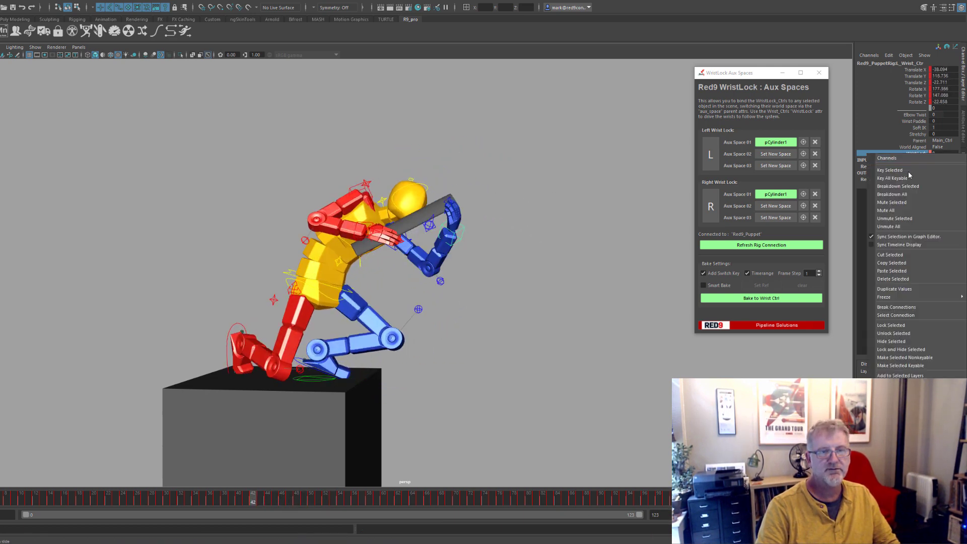
pyautogui.click(891, 168)
# Play the animation from the start with the whole jump in view and the WristLock window moved aside
pyautogui.moveTo(252, 500); pyautogui.dragTo(1, 493)
pyautogui.click(925, 498)
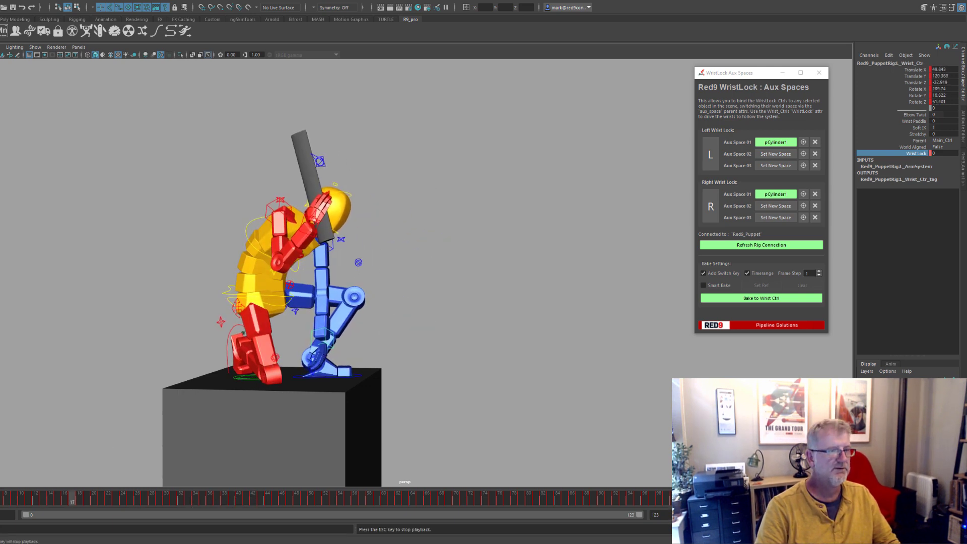
pyautogui.keyDown('alt'); pyautogui.moveTo(473, 297); pyautogui.dragTo(422, 293, button='right'); pyautogui.keyUp('alt')
pyautogui.keyDown('alt'); pyautogui.moveTo(458, 338); pyautogui.dragTo(307, 212, button='middle'); pyautogui.keyUp('alt')
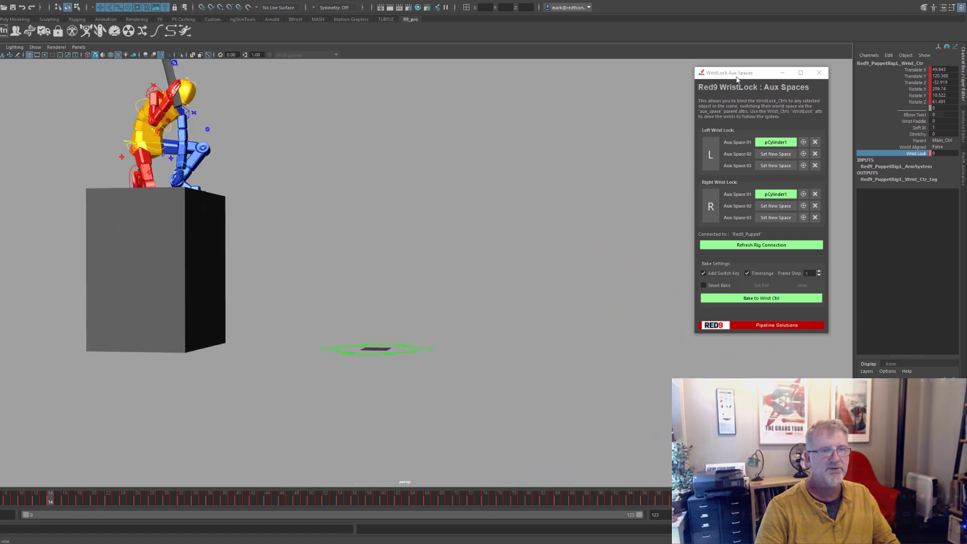
pyautogui.moveTo(736, 73); pyautogui.dragTo(0, 151)
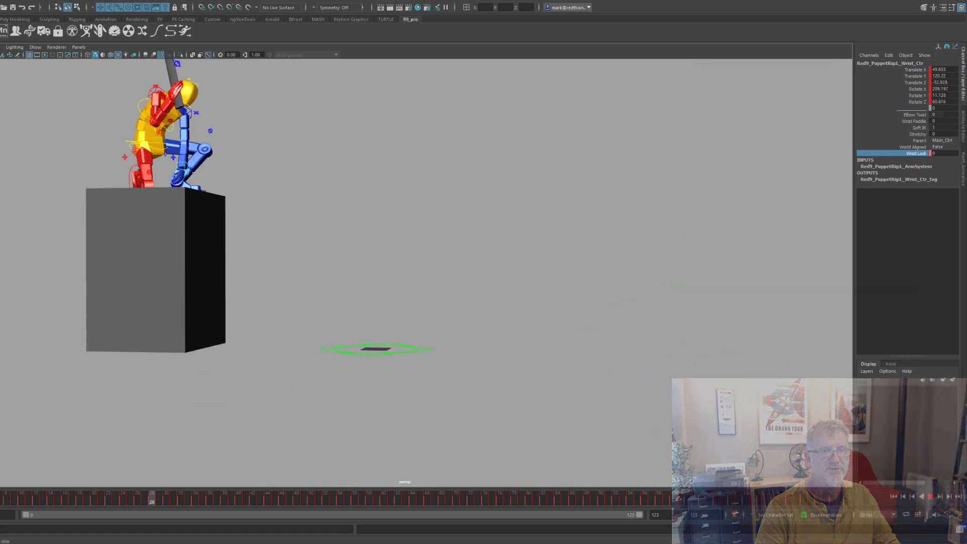
pyautogui.click(931, 498)
# Try rotating the cylinder at frame 105 to test the locked hands, and undo the rotation
pyautogui.click(692, 235)
pyautogui.press('e')
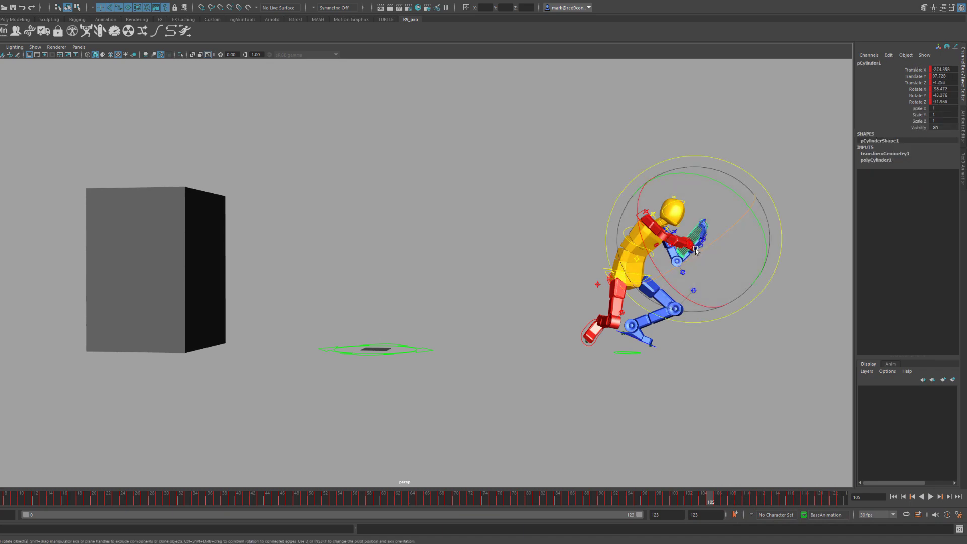
pyautogui.moveTo(721, 278); pyautogui.dragTo(728, 279)
pyautogui.hotkey('ctrl', 'z')
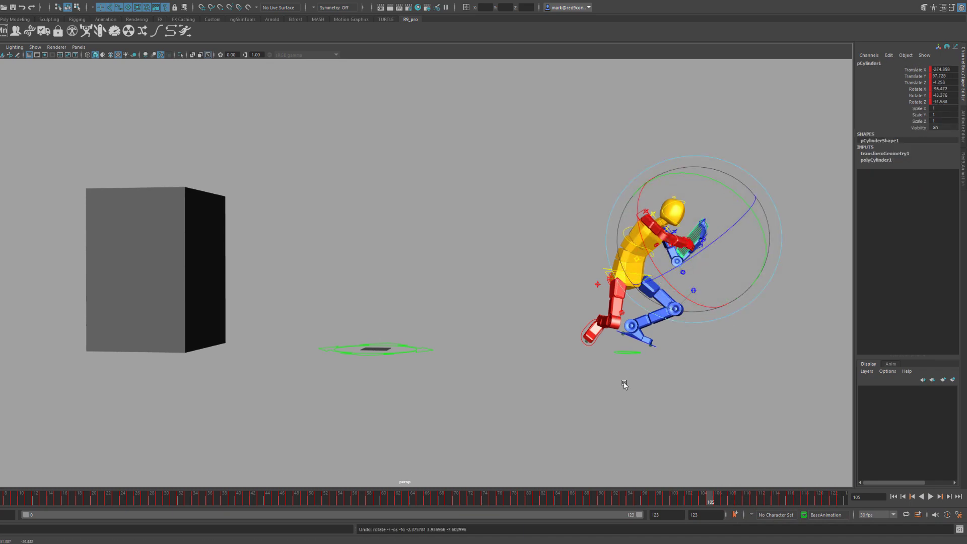
# Frame the cylinder and hands close up and select the right wrist's WristLock control
pyautogui.press('f')
pyautogui.keyDown('alt'); pyautogui.moveTo(576, 360); pyautogui.dragTo(541, 359, button='right'); pyautogui.keyUp('alt')
pyautogui.keyDown('alt'); pyautogui.moveTo(542, 358); pyautogui.dragTo(500, 356); pyautogui.keyUp('alt')
pyautogui.click(443, 336)
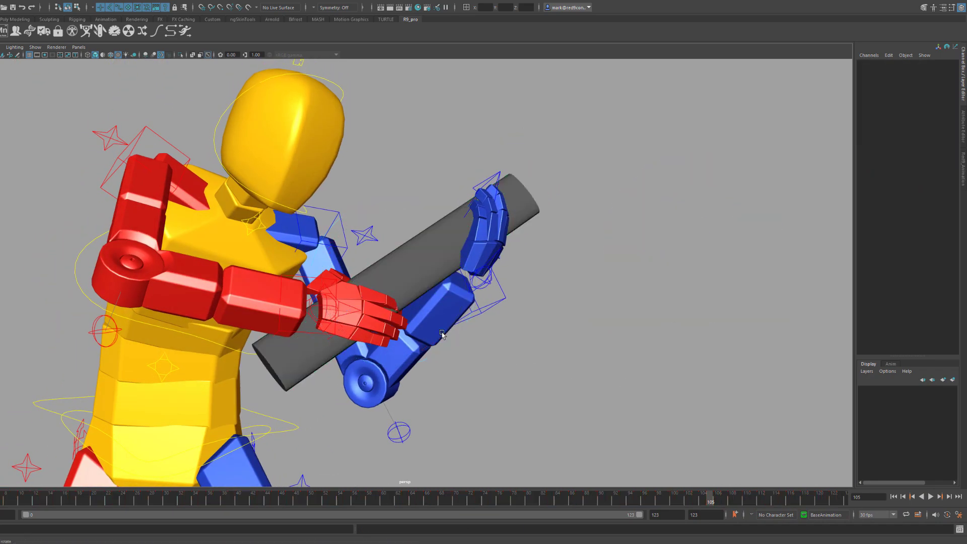
pyautogui.click(359, 310)
pyautogui.keyDown('alt'); pyautogui.moveTo(464, 384); pyautogui.dragTo(442, 402); pyautogui.keyUp('alt')
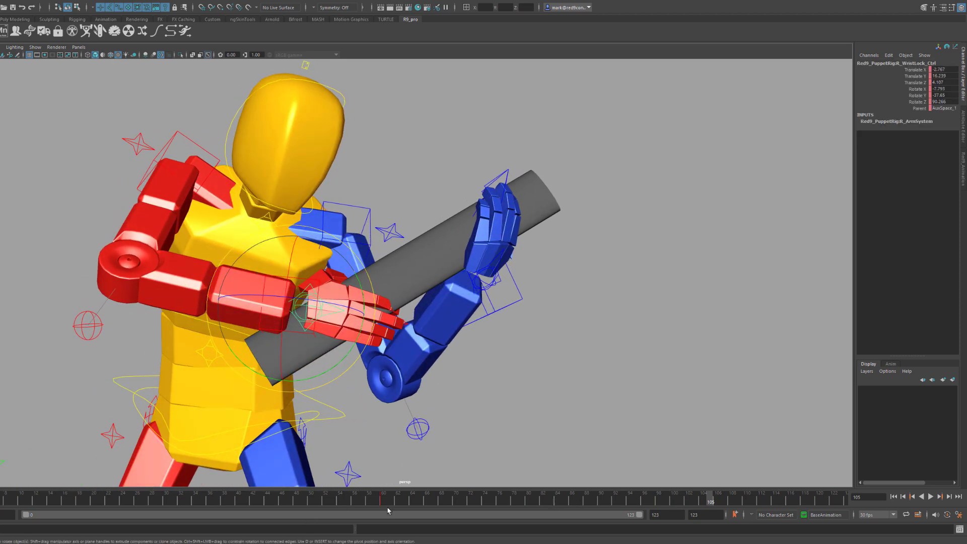
# Try moving the right WristLock control along the cylinder at frame 108 without keying it, and undo the move
pyautogui.moveTo(390, 499); pyautogui.dragTo(655, 491)
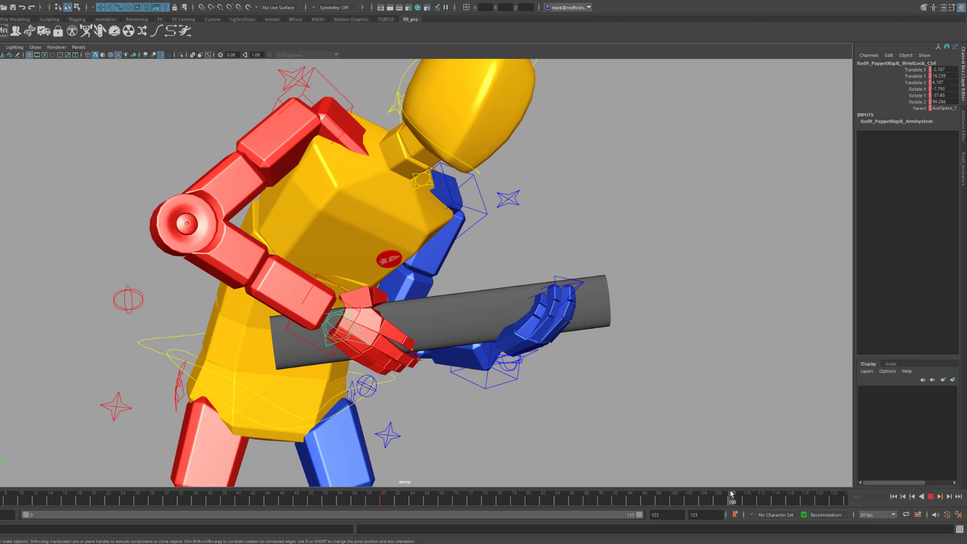
pyautogui.press('w')
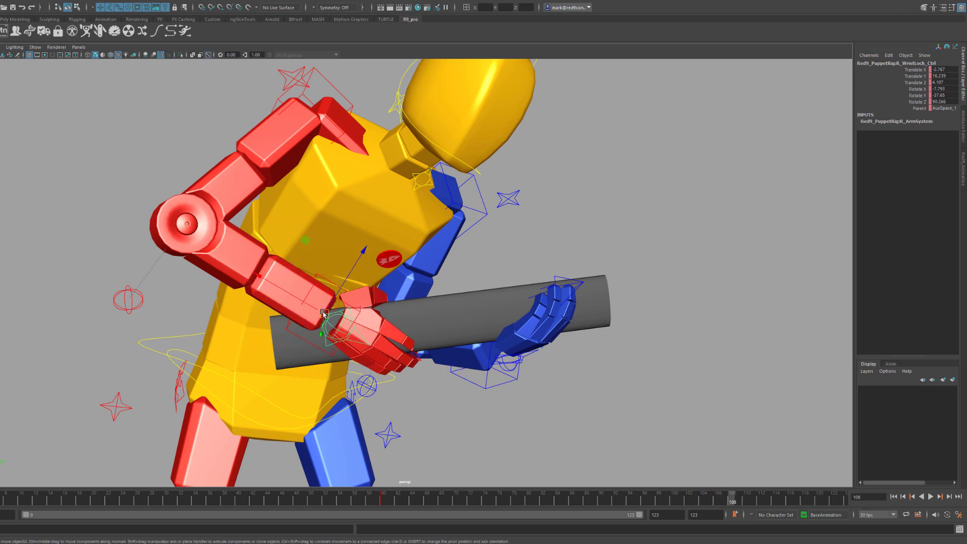
pyautogui.moveTo(324, 314); pyautogui.dragTo(397, 304)
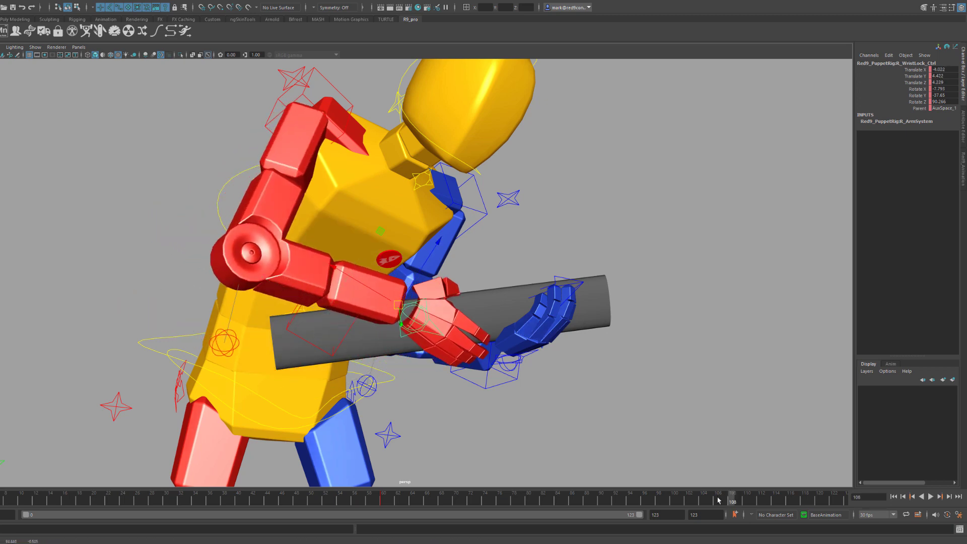
pyautogui.moveTo(719, 499); pyautogui.dragTo(703, 500)
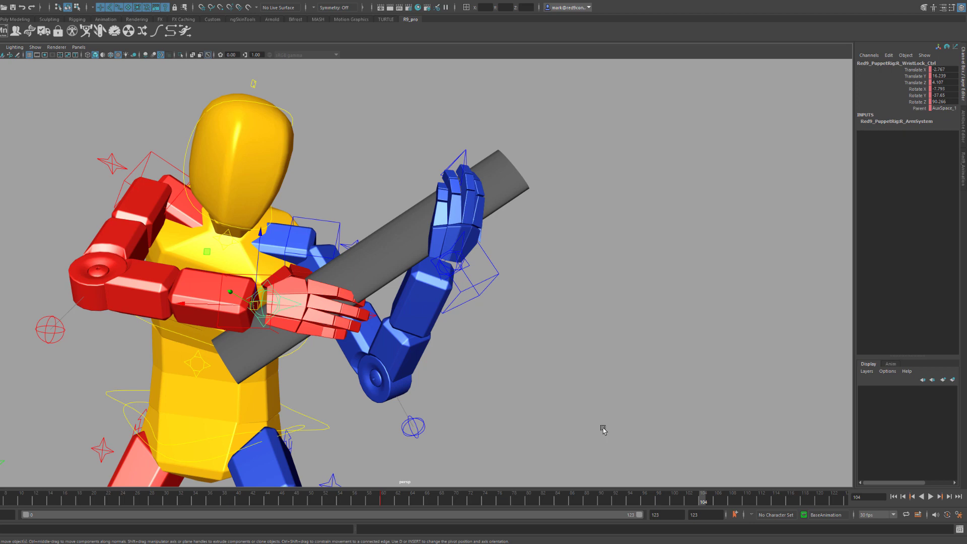
pyautogui.hotkey('ctrl', 'z')
pyautogui.hotkey('ctrl', 'z')
pyautogui.hotkey('ctrl', 'z')
pyautogui.hotkey('alt', 'v')
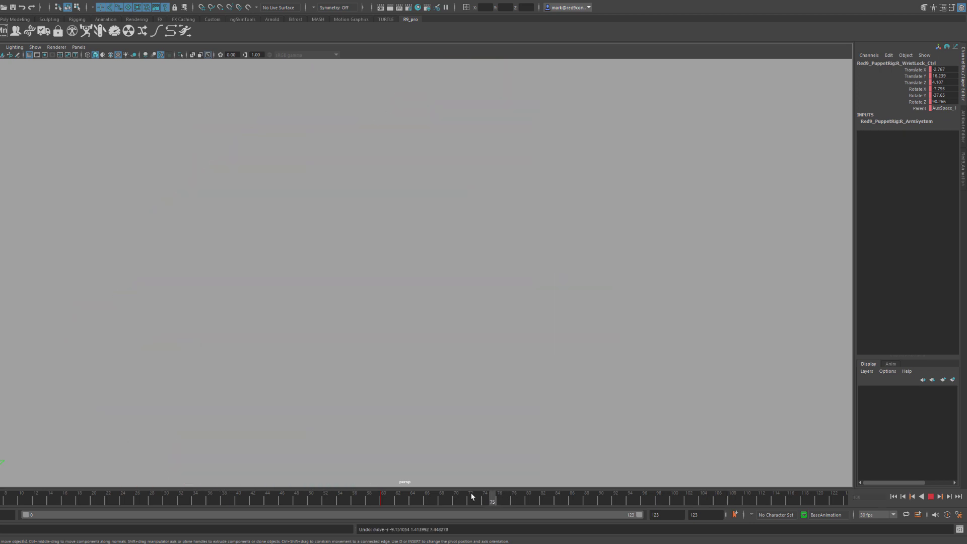
# Key the right WristLock control at frame 108, and key it moved further along the cylinder at frame 112
pyautogui.click(733, 495)
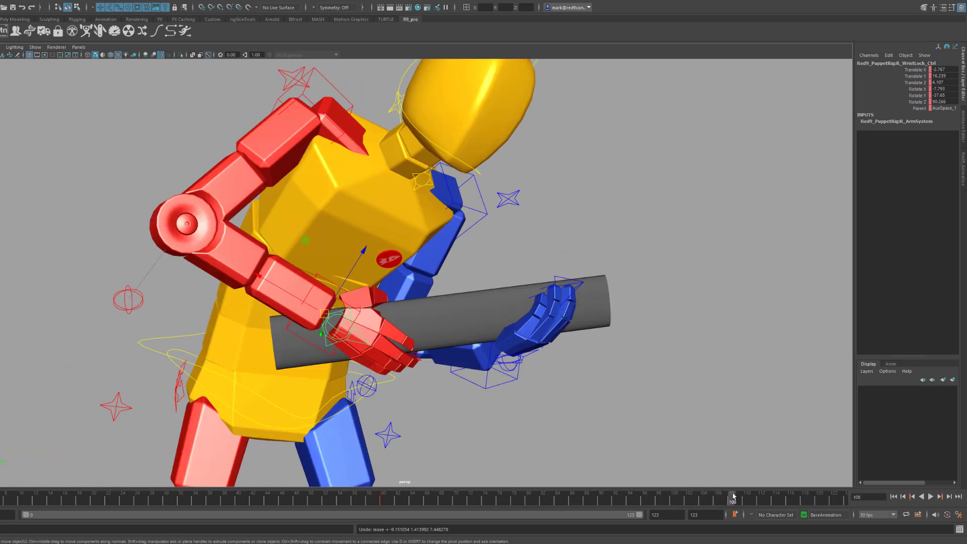
pyautogui.press('s')
pyautogui.moveTo(742, 498); pyautogui.dragTo(757, 495)
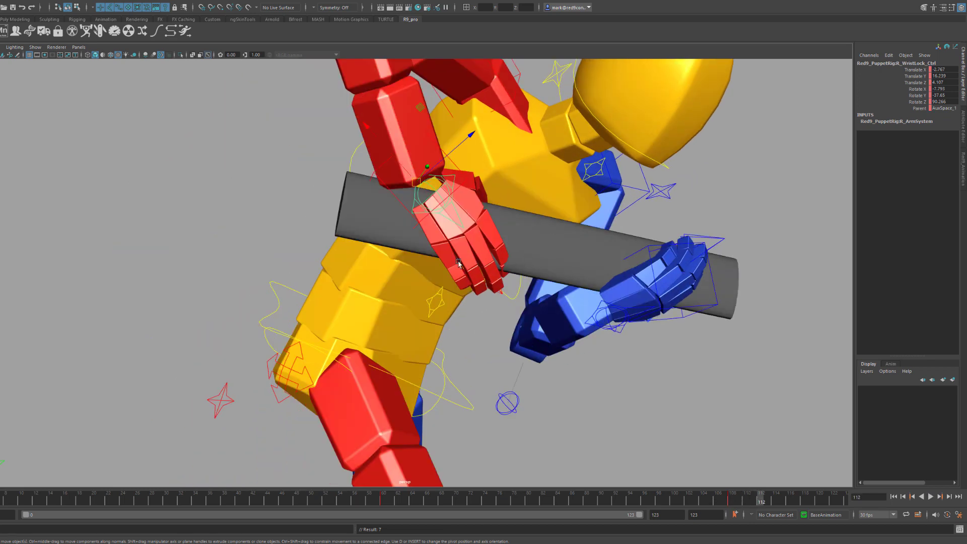
pyautogui.moveTo(425, 188); pyautogui.dragTo(477, 196)
pyautogui.press('s')
pyautogui.moveTo(755, 497)
pyautogui.mouseDown()
pyautogui.moveTo(699, 502)
pyautogui.moveTo(759, 501)
pyautogui.mouseUp()
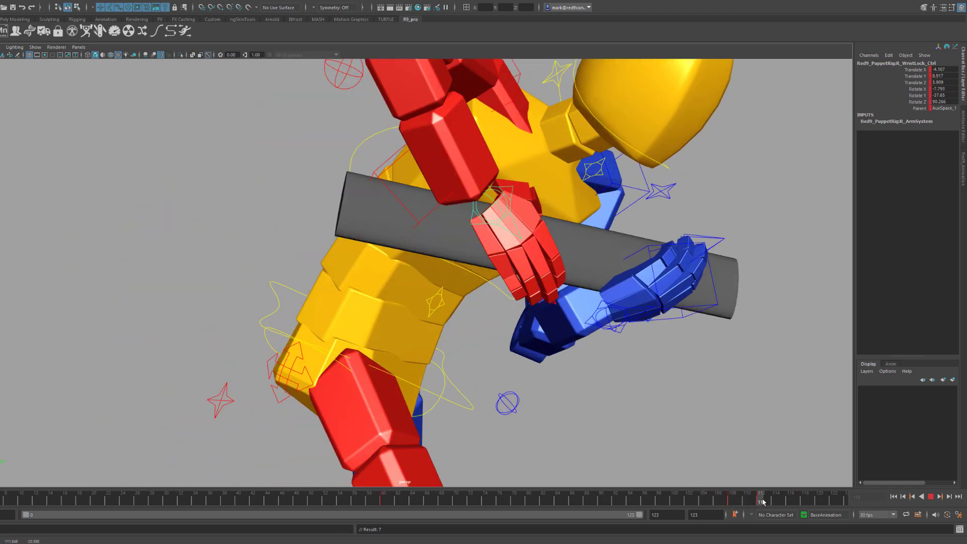
# Bring the WristLock Aux Spaces window back beside the puppet, and return the animation to frame 0
pyautogui.click(600, 262)
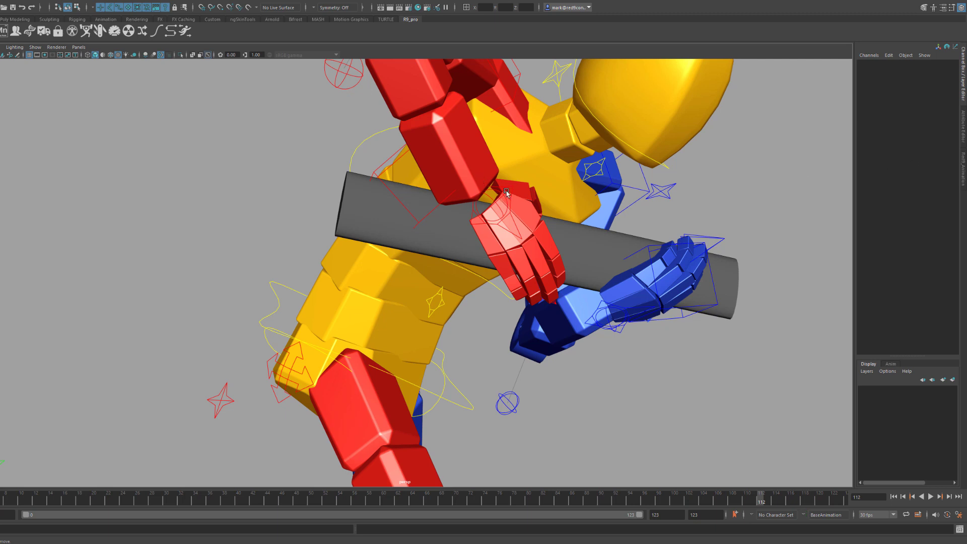
pyautogui.click(506, 193)
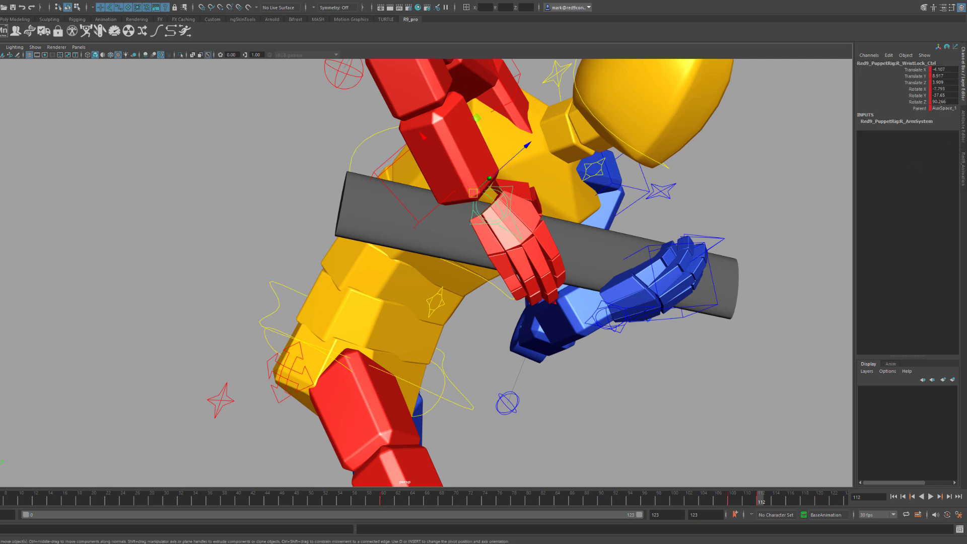
pyautogui.moveTo(965, 151); pyautogui.dragTo(683, 109)
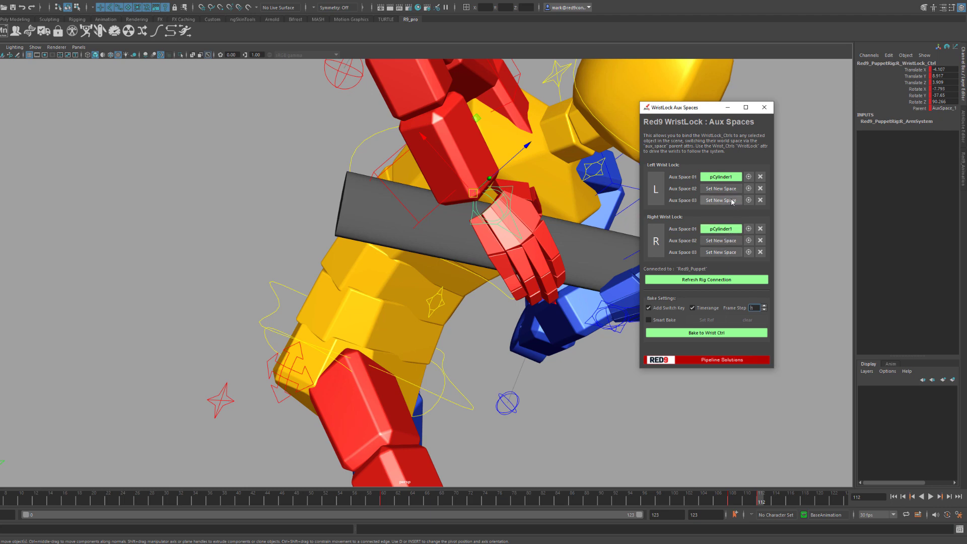
pyautogui.moveTo(700, 111); pyautogui.dragTo(777, 110)
pyautogui.keyDown('alt'); pyautogui.moveTo(477, 319); pyautogui.dragTo(370, 315, button='right'); pyautogui.keyUp('alt')
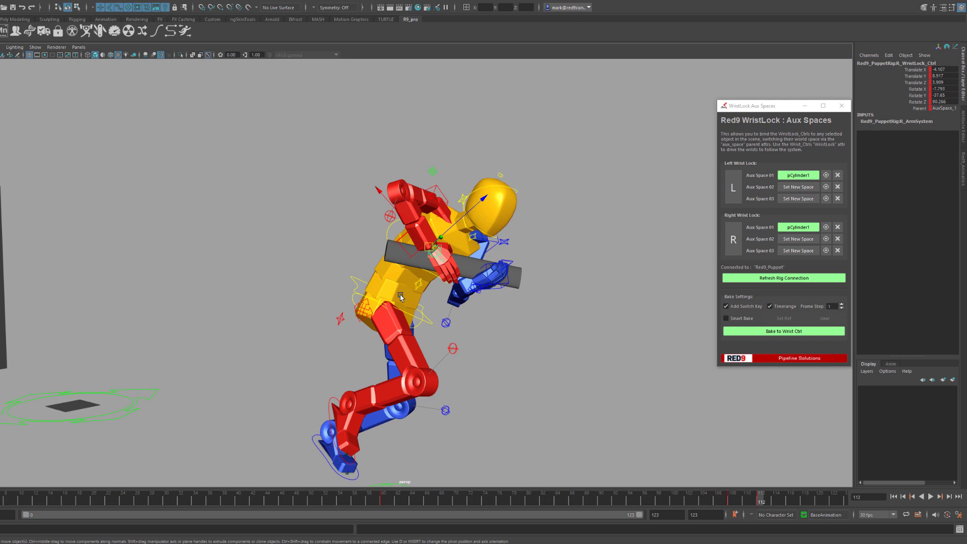
pyautogui.keyDown('alt'); pyautogui.moveTo(370, 315); pyautogui.dragTo(328, 295); pyautogui.keyUp('alt')
pyautogui.keyDown('alt'); pyautogui.moveTo(328, 295); pyautogui.dragTo(556, 274, button='middle'); pyautogui.keyUp('alt')
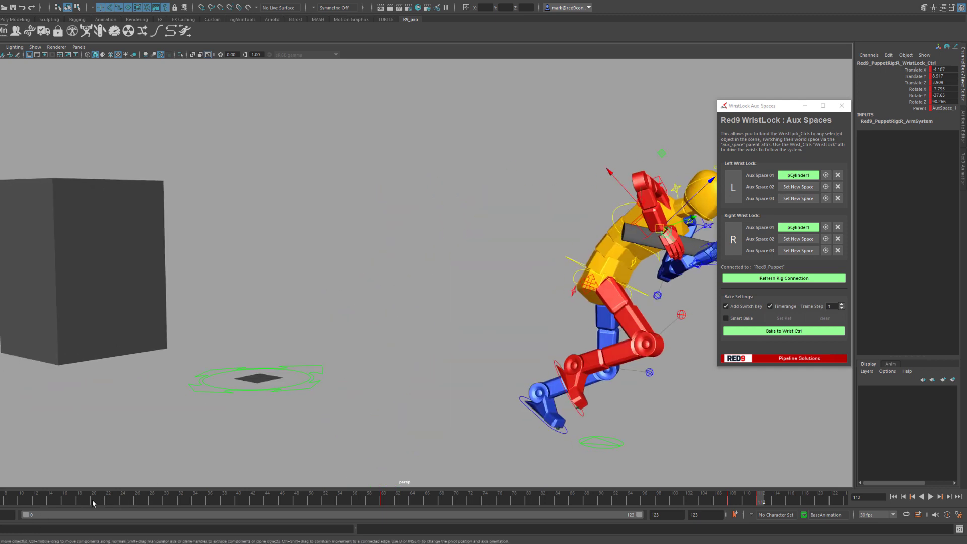
pyautogui.hotkey('alt', 'shift', 'v')
pyautogui.keyDown('alt'); pyautogui.moveTo(161, 259); pyautogui.dragTo(292, 366, button='middle'); pyautogui.keyUp('alt')
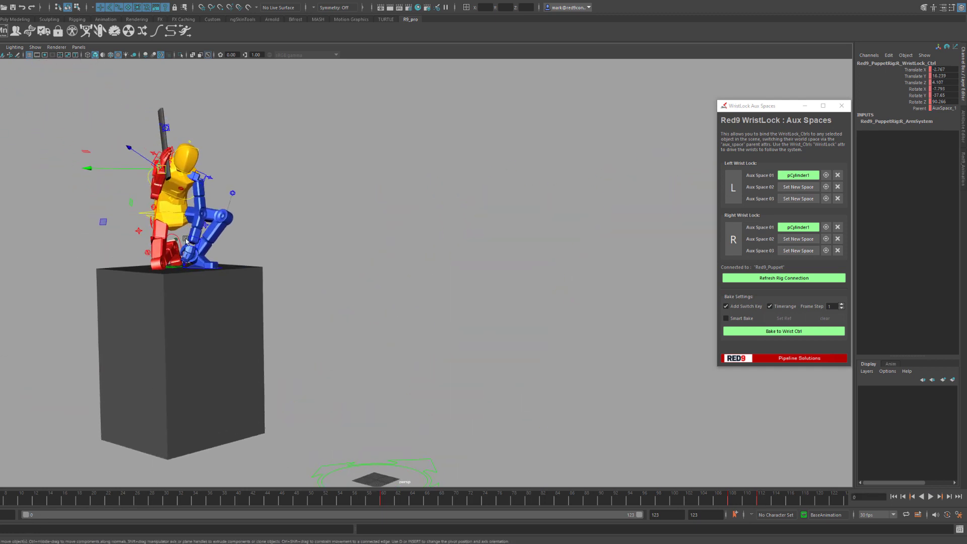
# Try the left wrist control's Wrist Lock at 1 on frame 0, and return it to 0
pyautogui.click(188, 240)
pyautogui.press('f')
pyautogui.scroll(-5, 283, 253)
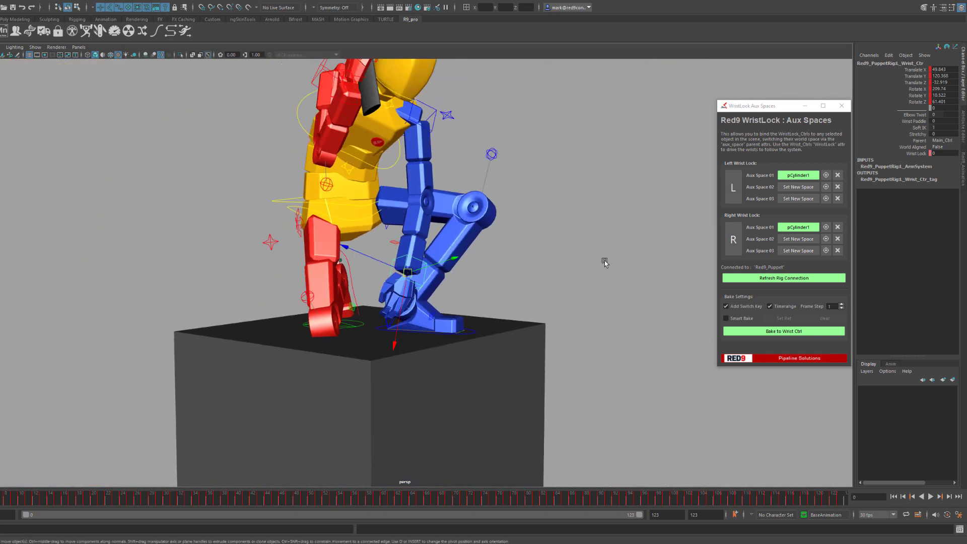
pyautogui.keyDown('alt'); pyautogui.moveTo(496, 208); pyautogui.dragTo(384, 90); pyautogui.keyUp('alt')
pyautogui.click(384, 89)
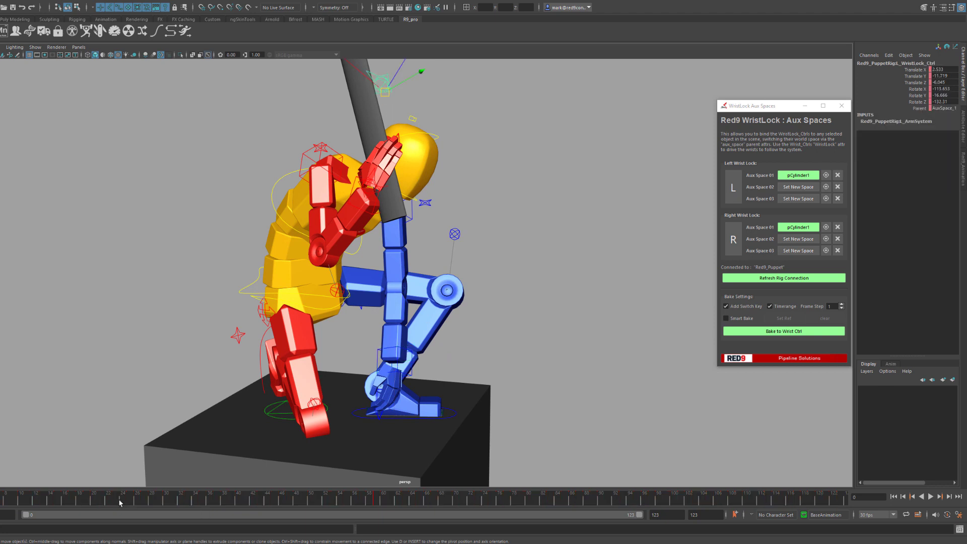
pyautogui.click(380, 355)
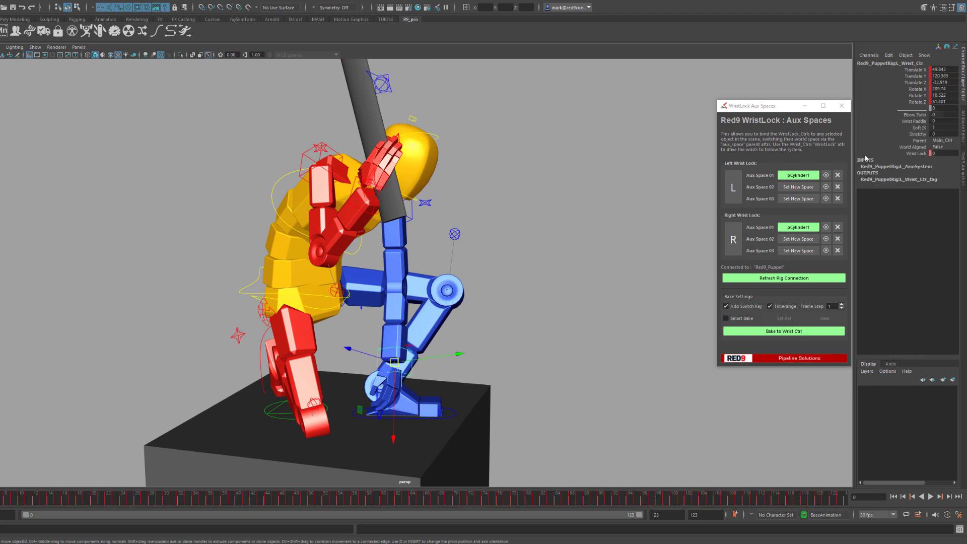
pyautogui.click(918, 154)
pyautogui.moveTo(297, 292); pyautogui.dragTo(460, 293, button='middle')
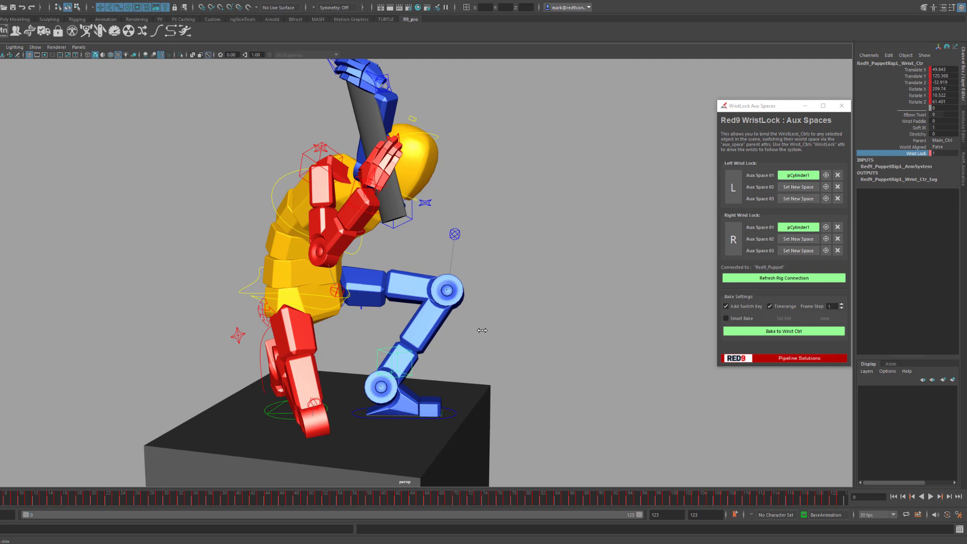
pyautogui.moveTo(482, 330); pyautogui.dragTo(428, 170, button='middle')
# Try moving the left WristLock control at frame 51, undo the move, and clear the selection
pyautogui.click(383, 83)
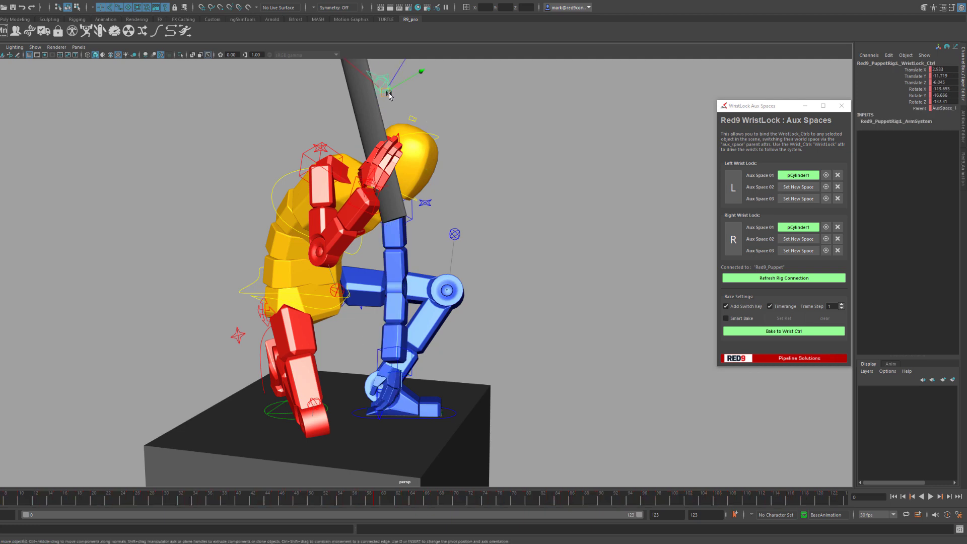
pyautogui.moveTo(107, 495); pyautogui.dragTo(265, 491)
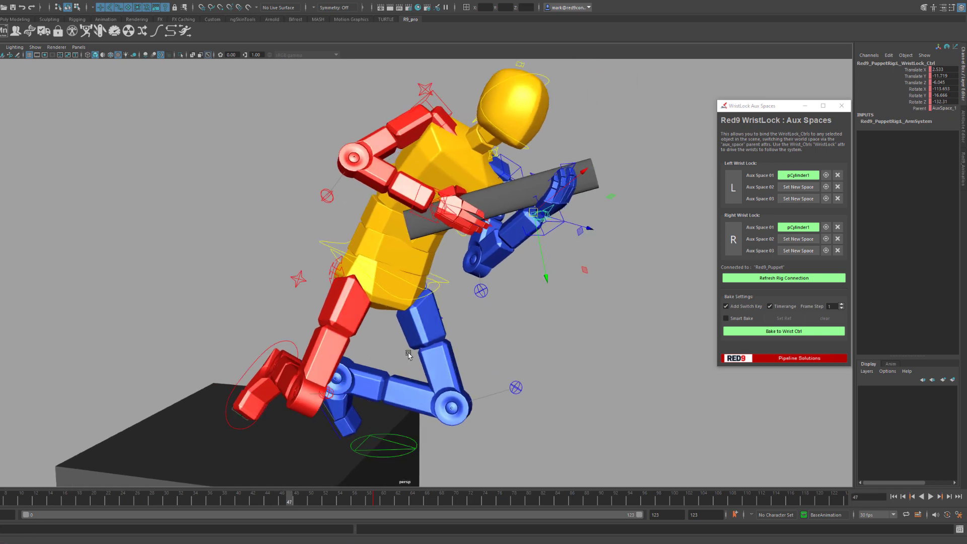
pyautogui.hotkey('alt', 'v')
pyautogui.moveTo(298, 505); pyautogui.dragTo(319, 504)
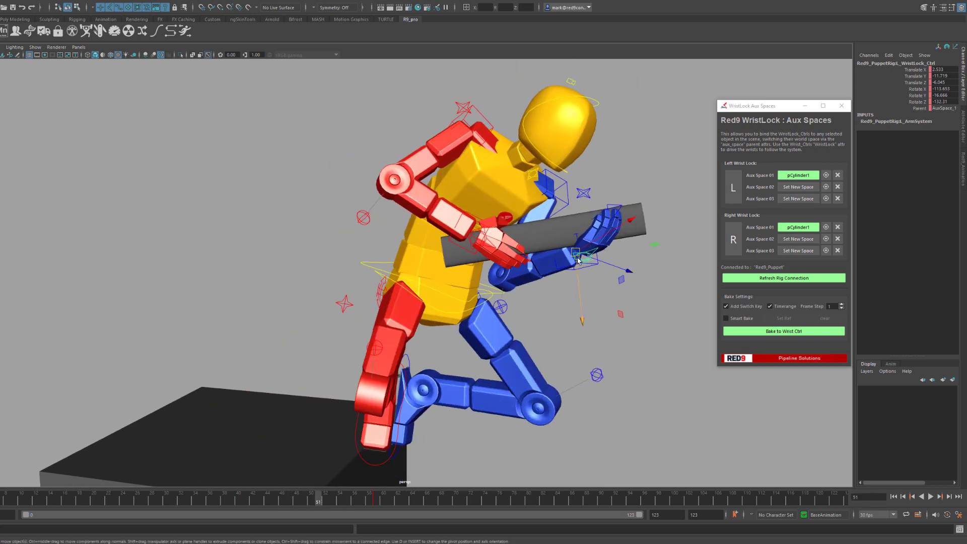
pyautogui.moveTo(572, 256); pyautogui.dragTo(589, 279)
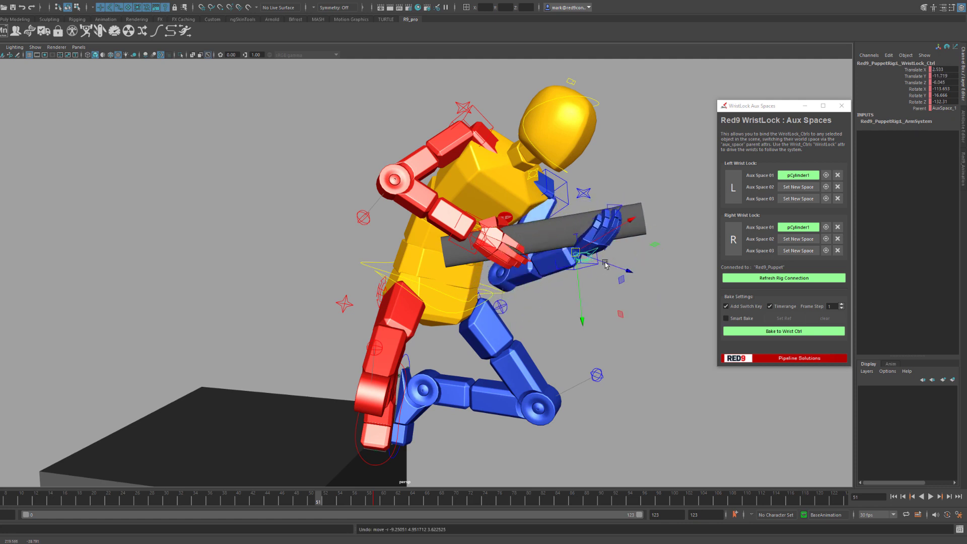
pyautogui.click(590, 282)
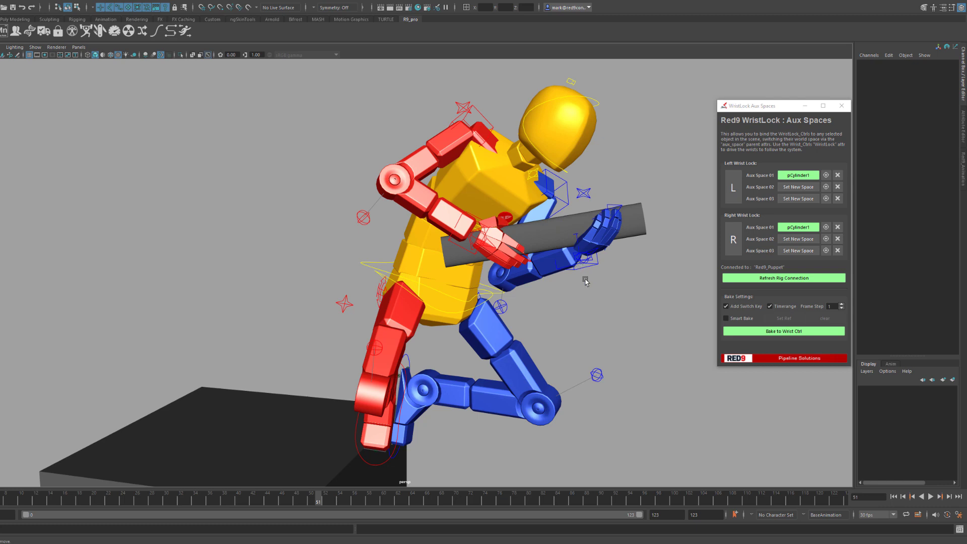
# Try the left wrist control's Wrist Lock at 0 on frame 51 without keying it
pyautogui.click(584, 269)
pyautogui.click(919, 153)
pyautogui.moveTo(356, 244); pyautogui.dragTo(296, 361, button='middle')
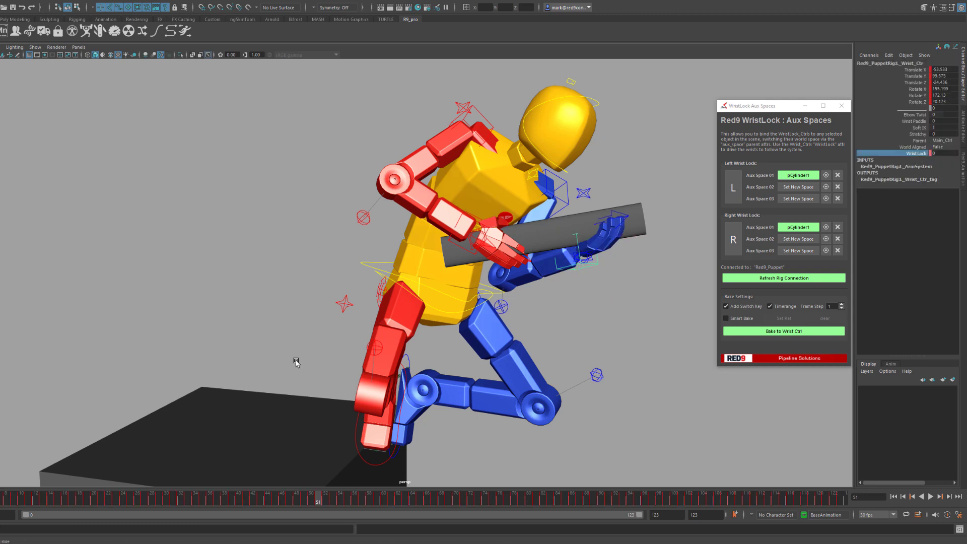
# Scrub the jump from frame 31 to frame 54 to review the left wrist's lock blend
pyautogui.moveTo(288, 496); pyautogui.dragTo(174, 497)
pyautogui.keyDown('alt'); pyautogui.moveTo(477, 316); pyautogui.dragTo(318, 319, button='right'); pyautogui.keyUp('alt')
pyautogui.keyDown('alt'); pyautogui.moveTo(539, 358); pyautogui.dragTo(471, 329, button='middle'); pyautogui.keyUp('alt')
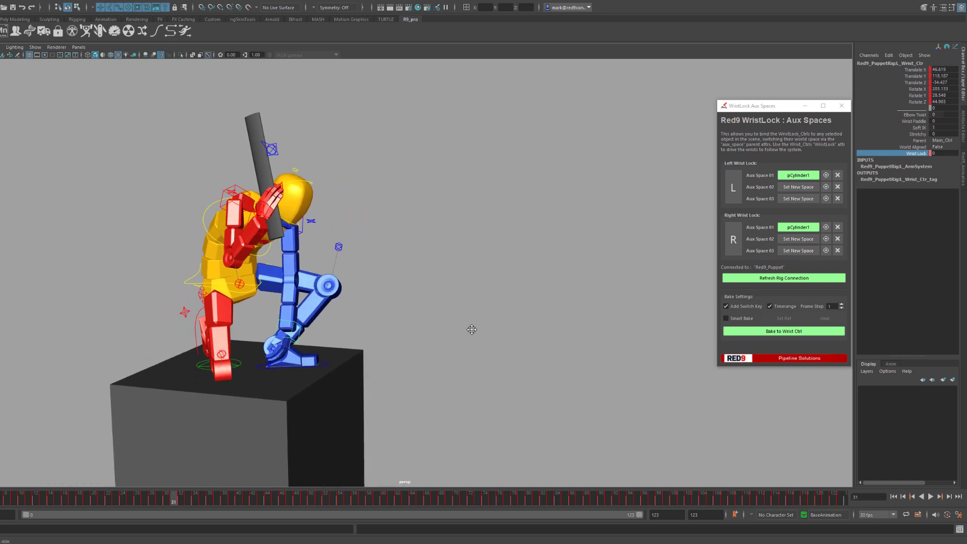
pyautogui.moveTo(217, 496); pyautogui.dragTo(340, 496)
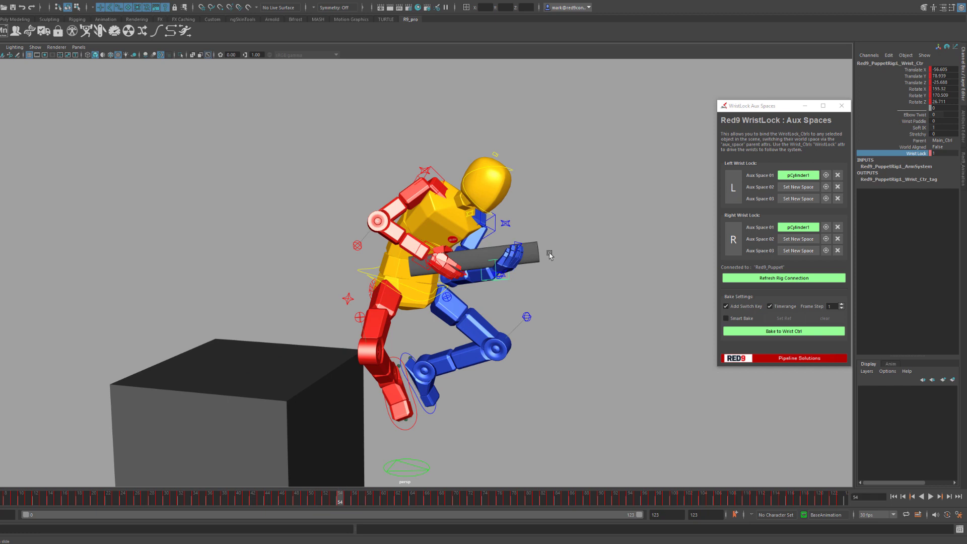
# Try moving the cylinder at frame 54 and undo it, then scrub between frames 44 and 53
pyautogui.click(532, 258)
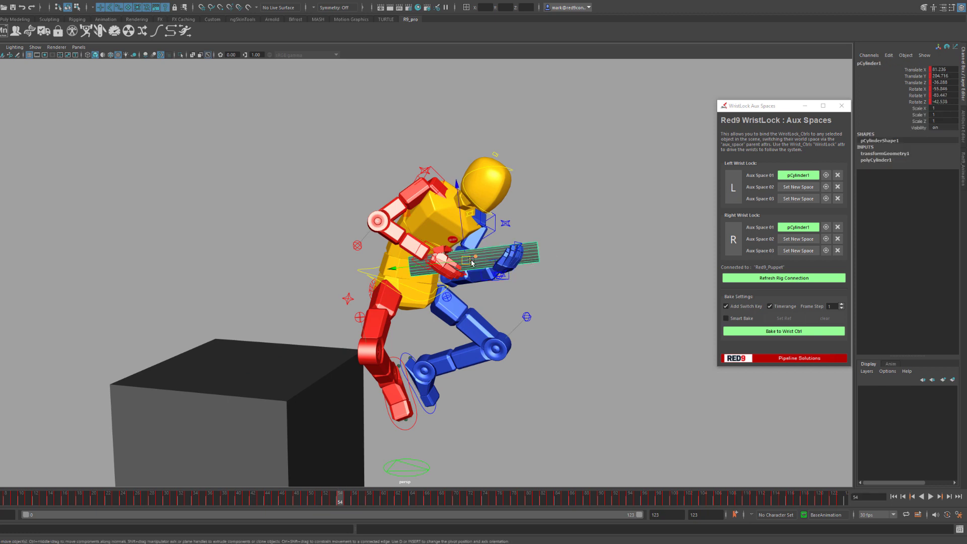
pyautogui.moveTo(466, 261); pyautogui.dragTo(485, 253)
pyautogui.hotkey('ctrl', 'z')
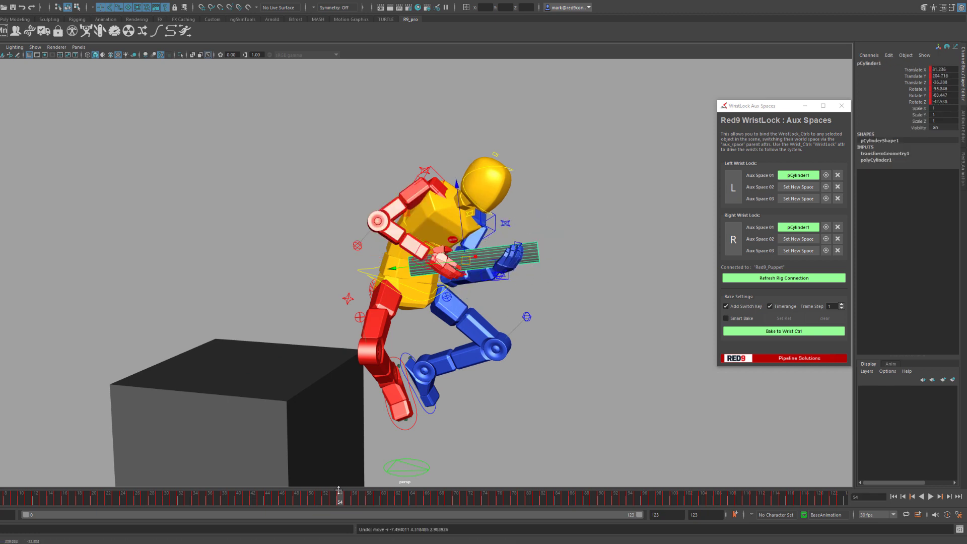
pyautogui.moveTo(339, 492); pyautogui.dragTo(269, 496)
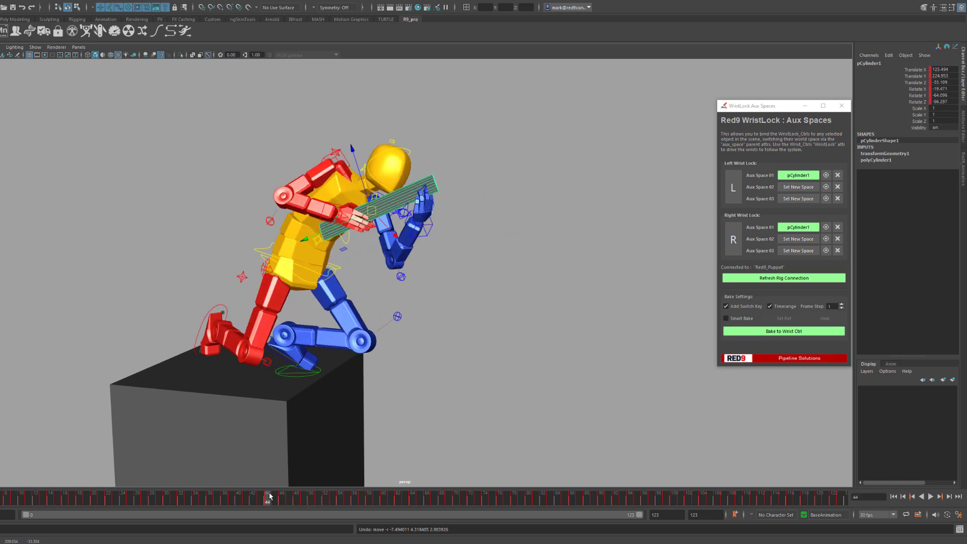
pyautogui.moveTo(267, 502); pyautogui.dragTo(332, 500)
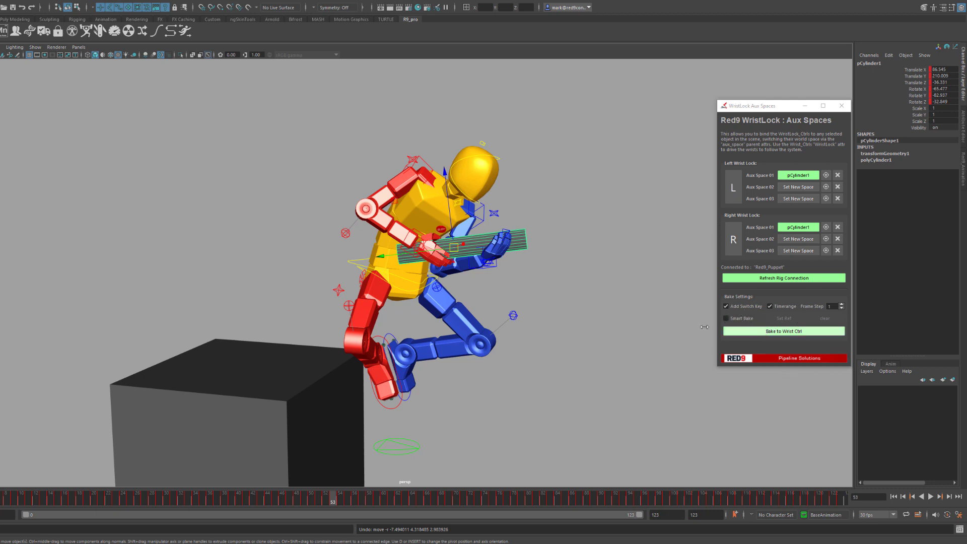
# Cut the animation keys of the right wrist control with CutKeys : Selected, and clear the selection
pyautogui.click(401, 245)
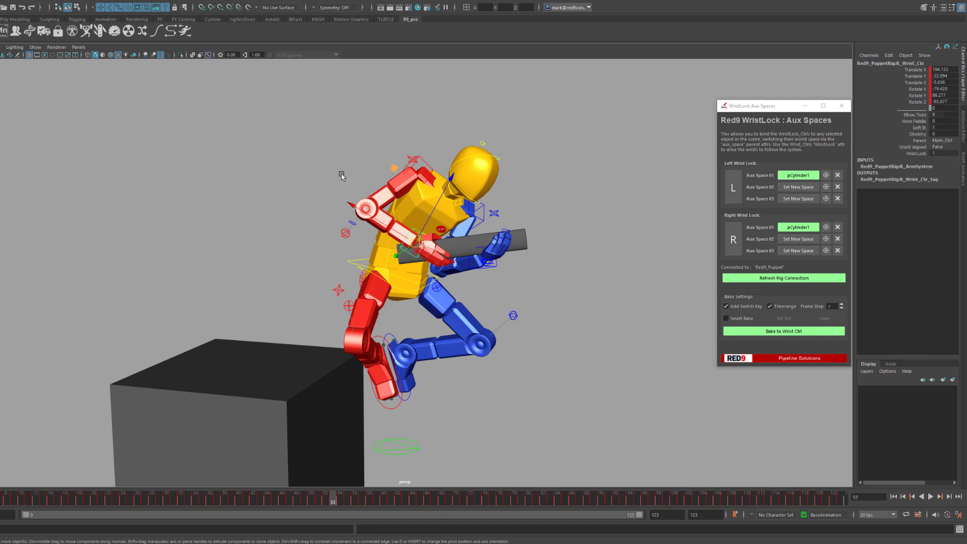
pyautogui.rightClick(409, 236)
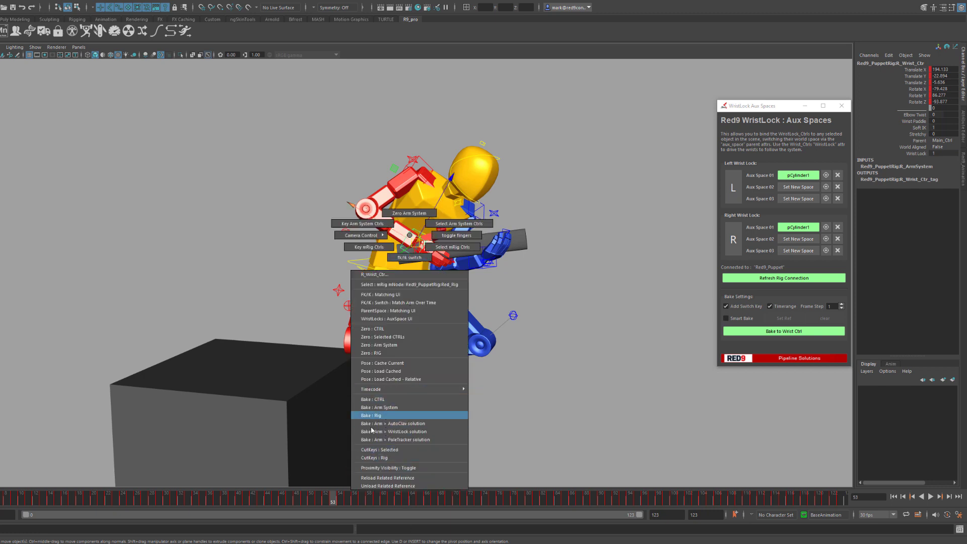
pyautogui.click(396, 450)
pyautogui.click(434, 273)
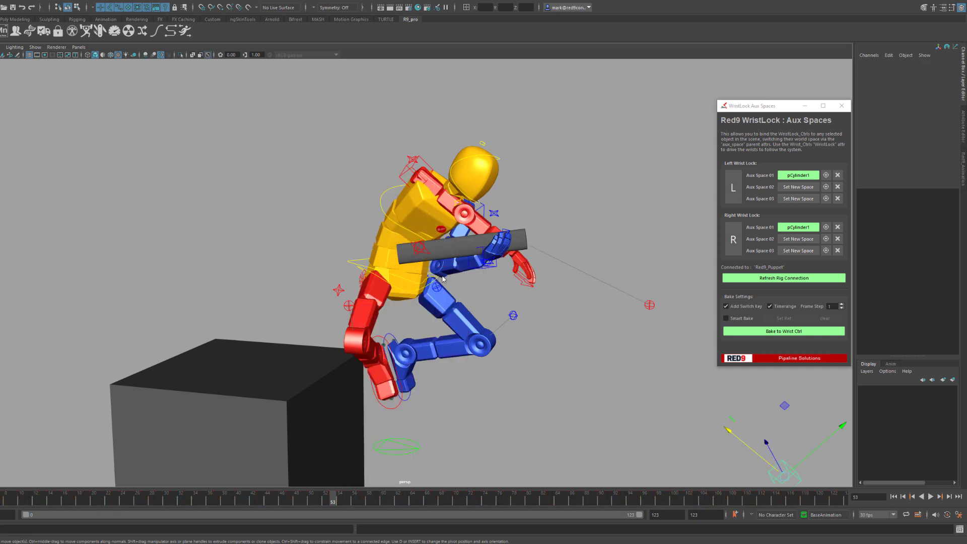
# Set the right wrist control's Wrist Lock to 1 at frame 0
pyautogui.hotkey('alt', 'v')
pyautogui.press('Escape')
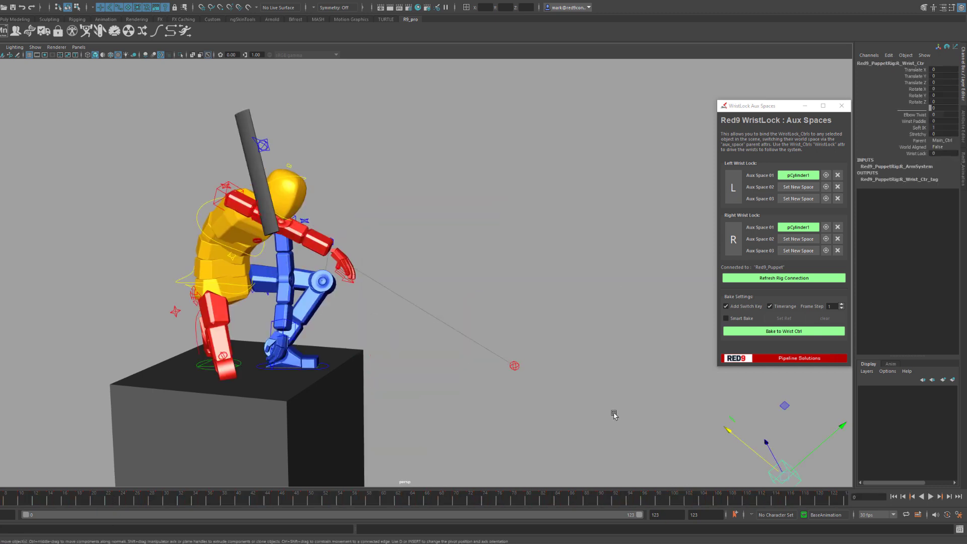
pyautogui.keyDown('alt'); pyautogui.moveTo(794, 439); pyautogui.dragTo(770, 433, button='right'); pyautogui.keyUp('alt')
pyautogui.click(920, 154)
pyautogui.moveTo(342, 202); pyautogui.dragTo(581, 182, button='middle')
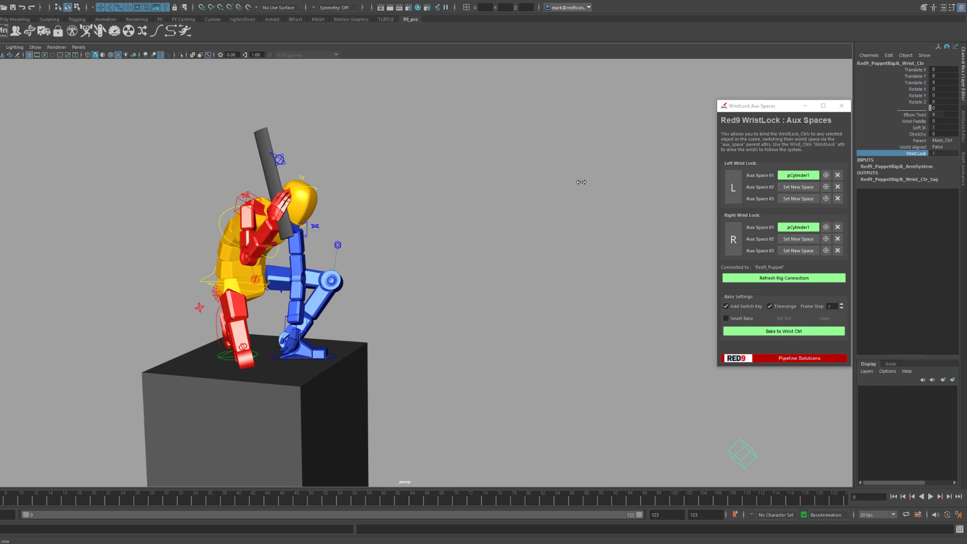
# Bake the right wrist's cylinder-locked motion to the wrist control over the time range with a switch key, and play it back
pyautogui.hotkey('alt', 'v')
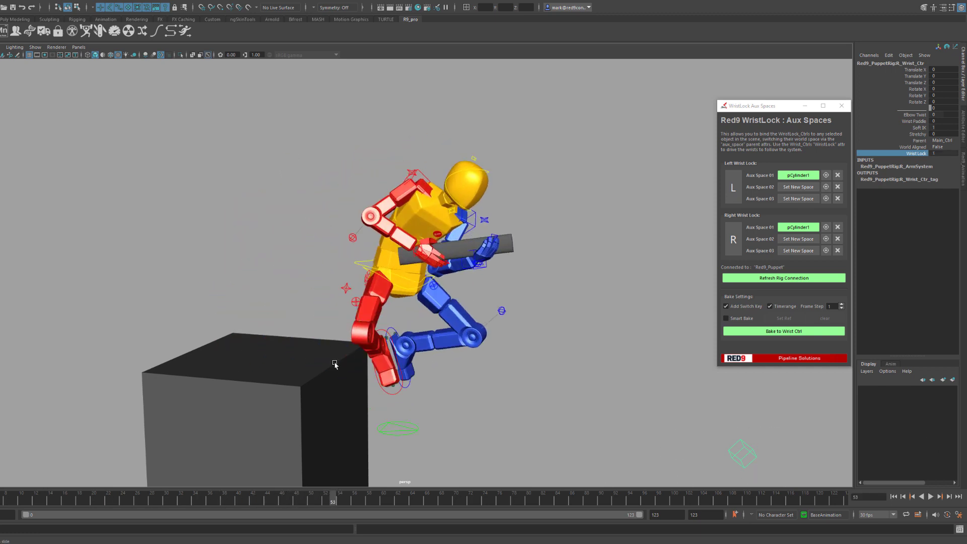
pyautogui.moveTo(82, 500); pyautogui.dragTo(1, 490)
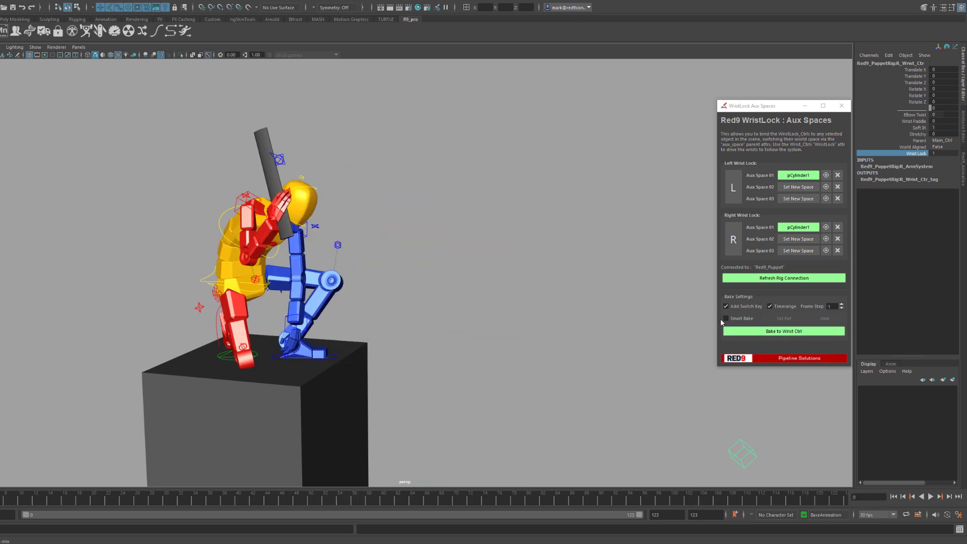
pyautogui.click(779, 332)
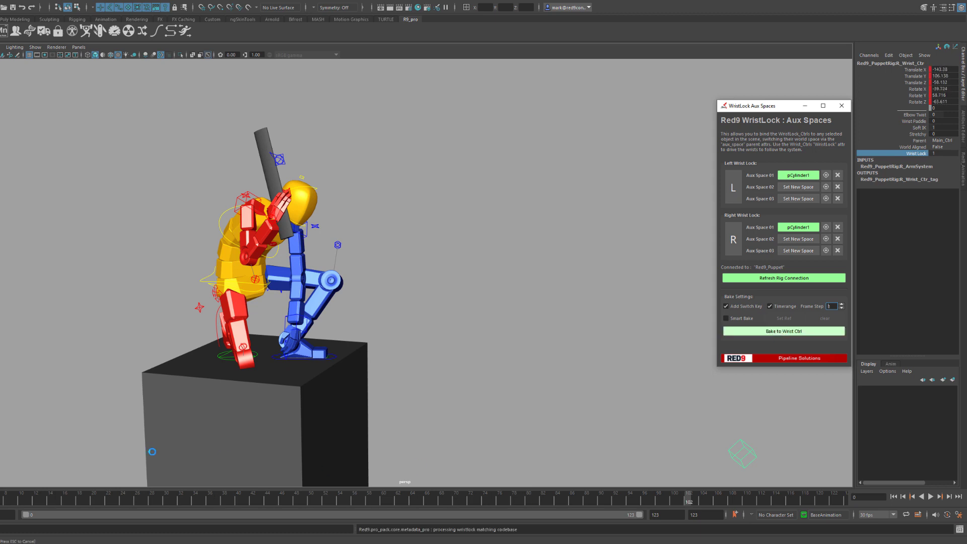
pyautogui.click(261, 224)
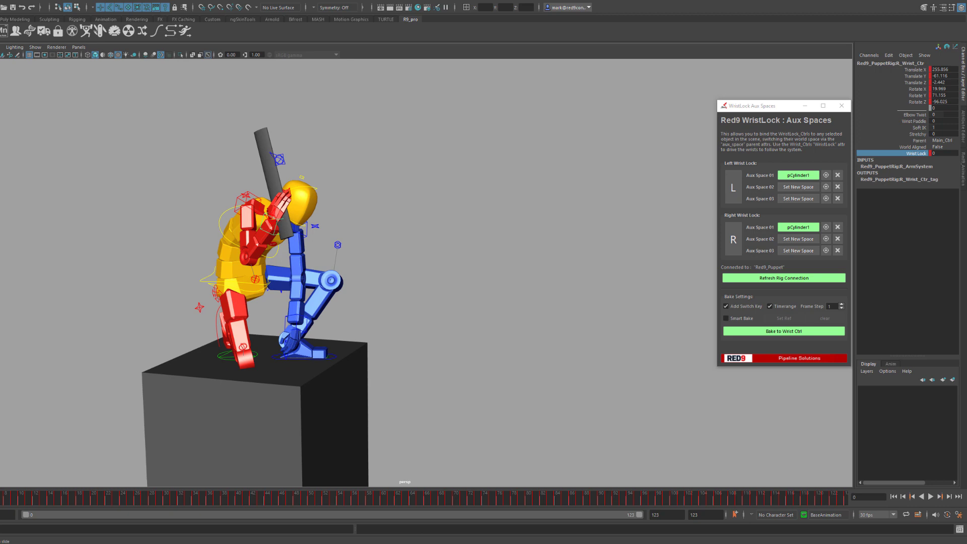
pyautogui.hotkey('alt', 'v')
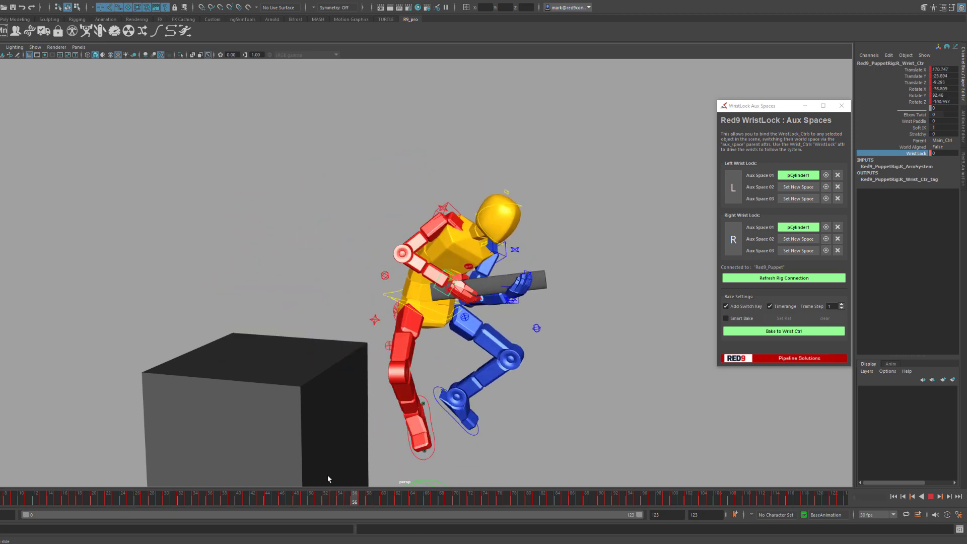
pyautogui.hotkey('alt', 'v')
# Try moving the cylinder away from the puppet at frame 34, undo the move and clear the selection
pyautogui.click(292, 160)
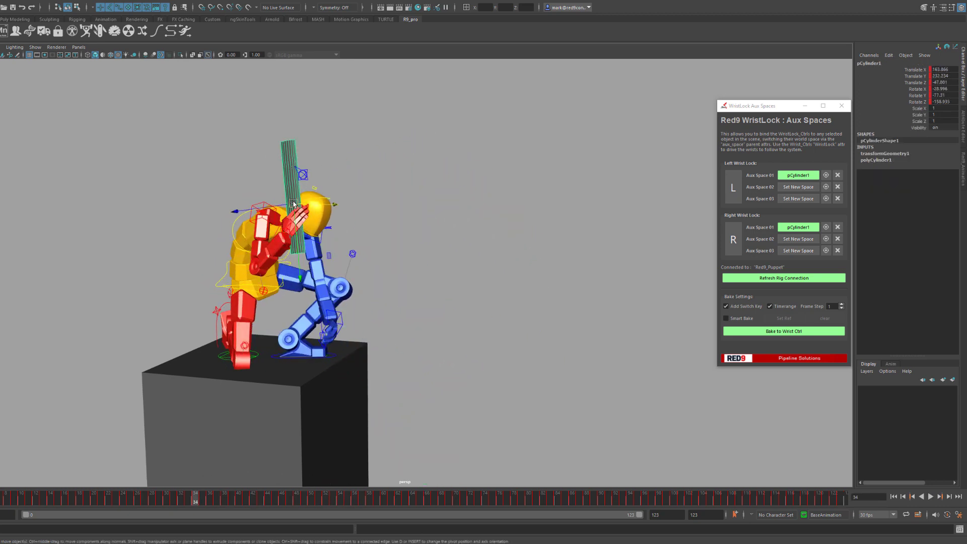
pyautogui.moveTo(293, 204); pyautogui.dragTo(365, 188)
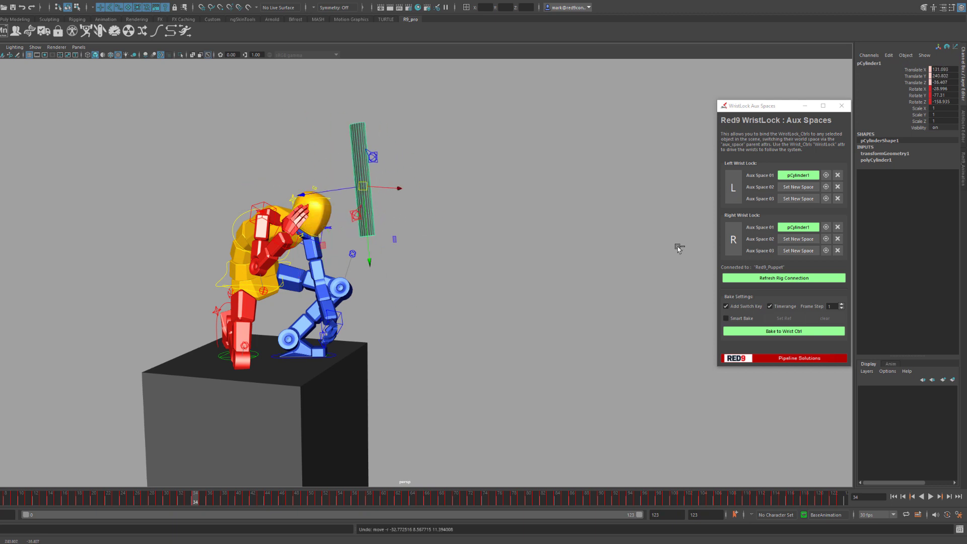
pyautogui.hotkey('ctrl', 'z')
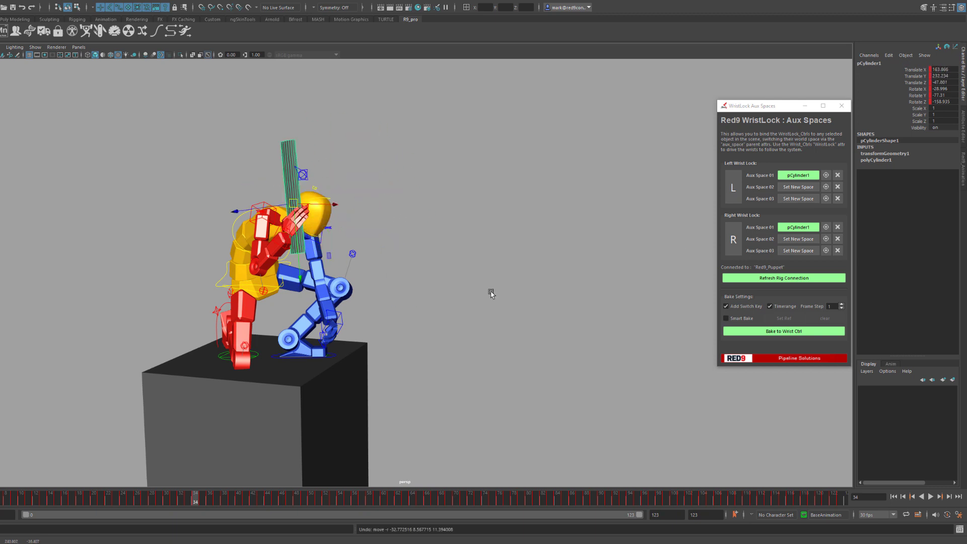
pyautogui.click(365, 326)
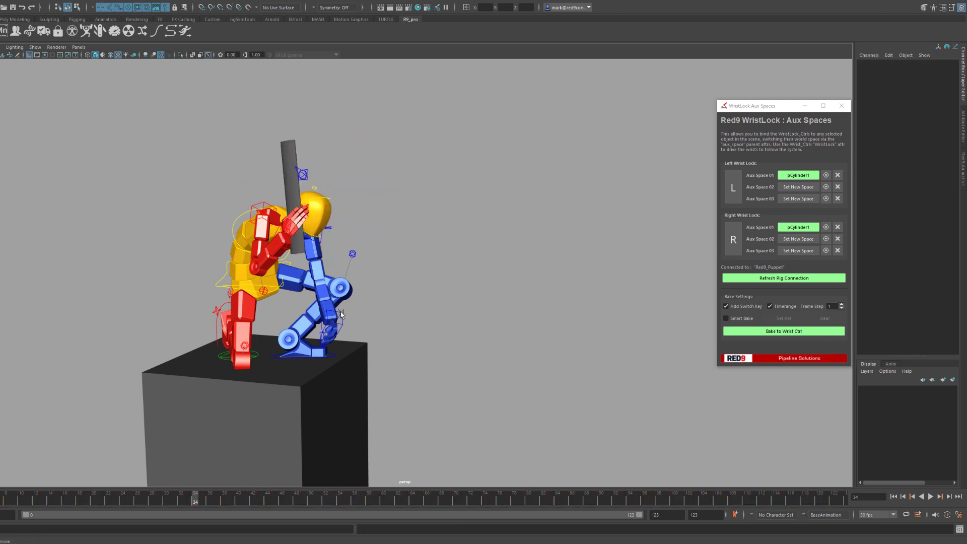
# Zero the whole puppet rig and cut all of its animation keys
pyautogui.rightClick(340, 312)
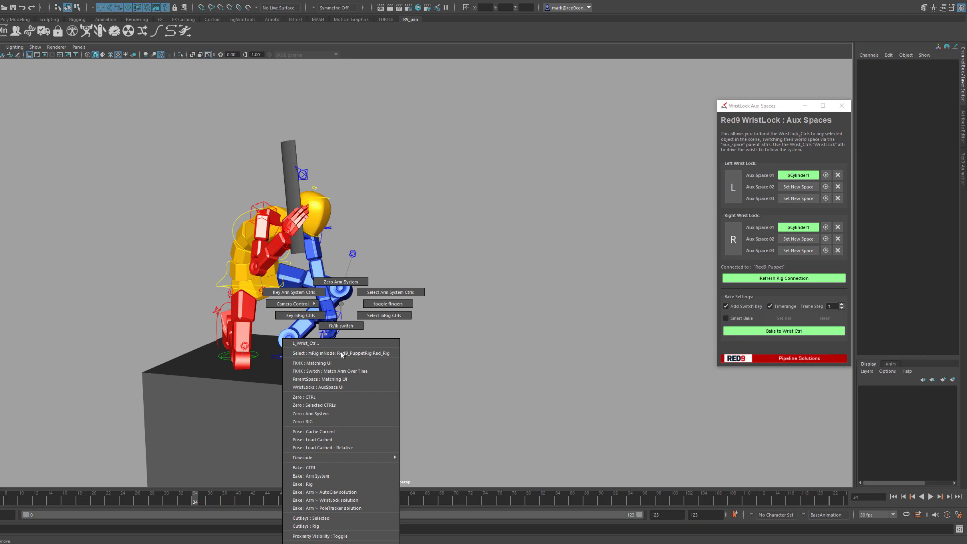
pyautogui.click(330, 421)
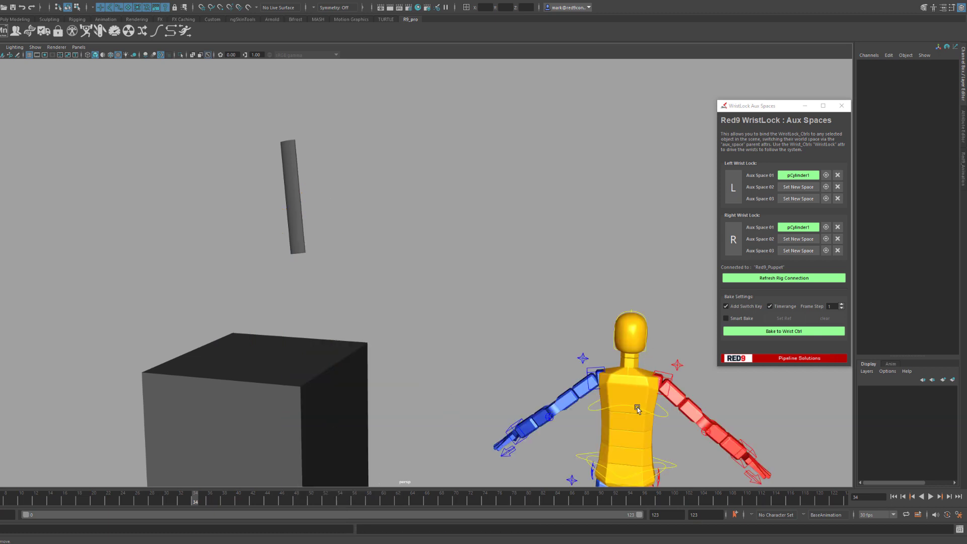
pyautogui.rightClick(636, 407)
pyautogui.click(620, 524)
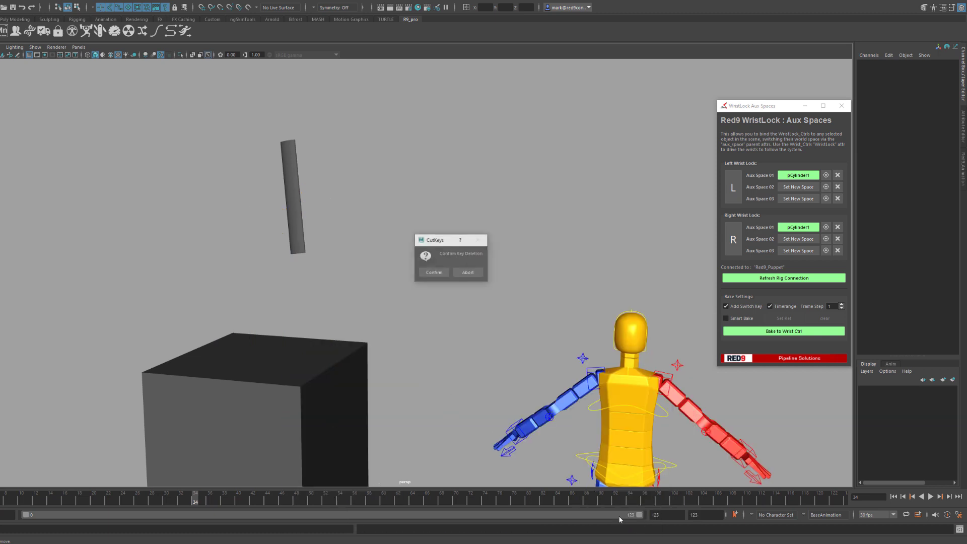
pyautogui.click(434, 272)
pyautogui.press('f')
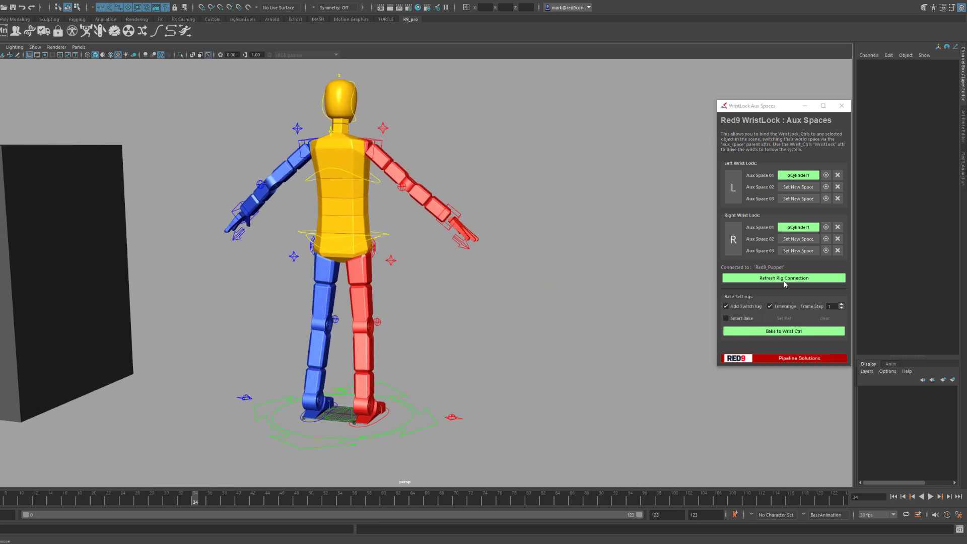
# Delete the pCylinder1 connection from Aux Space 01 of both the left and the right wrist lock
pyautogui.click(837, 175)
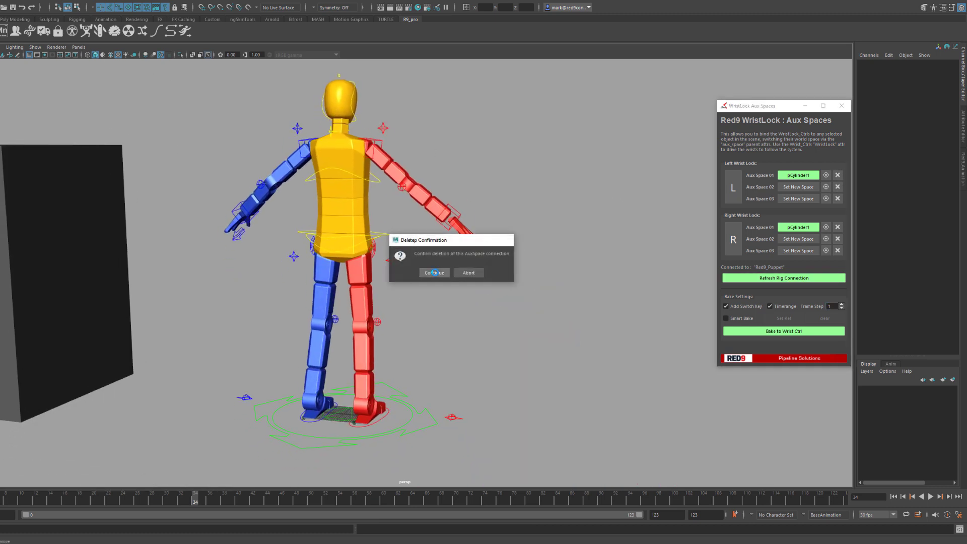
pyautogui.click(434, 273)
pyautogui.click(837, 227)
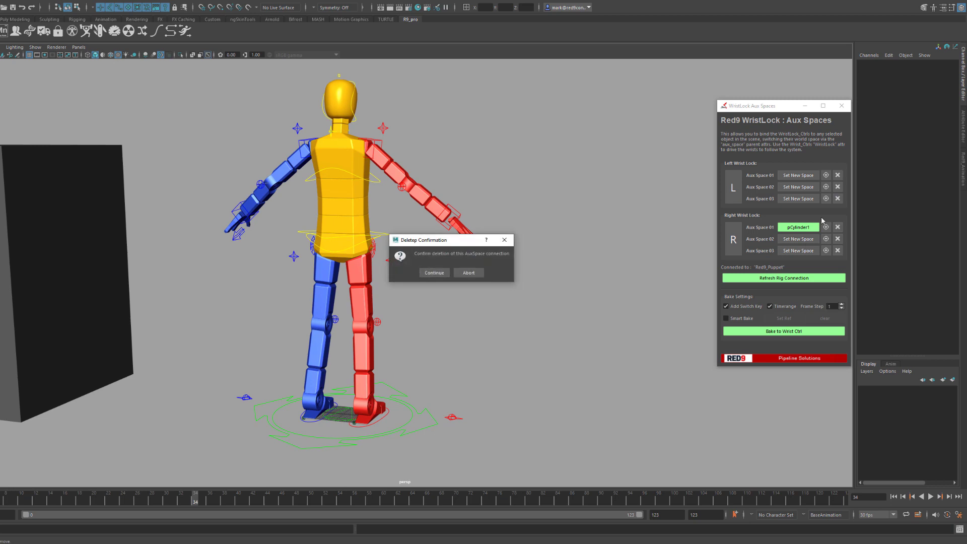
pyautogui.click(434, 273)
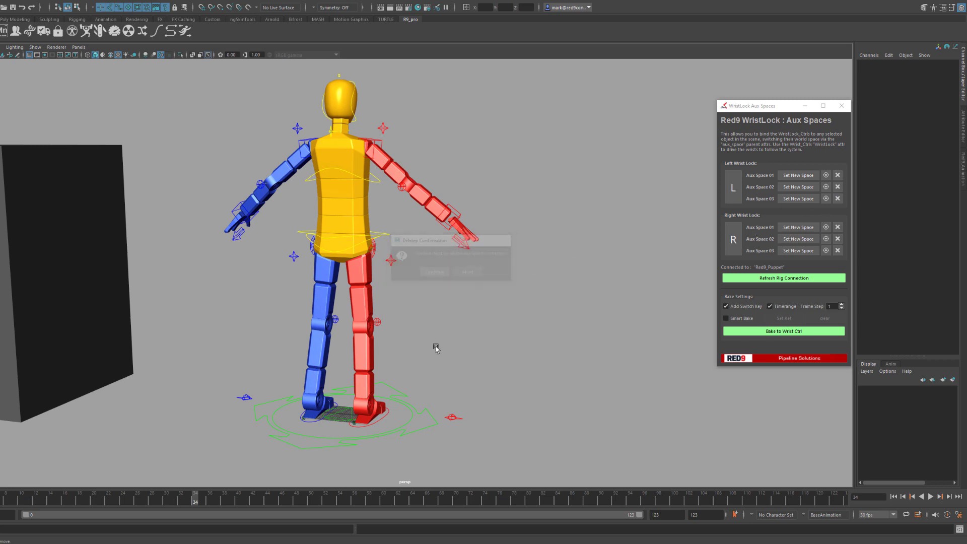
# Examine the right WristLock control beside the puppet's feet and the cylinder's placement relative to the zeroed rig
pyautogui.click(454, 416)
pyautogui.keyDown('alt'); pyautogui.moveTo(454, 416); pyautogui.dragTo(453, 358); pyautogui.keyUp('alt')
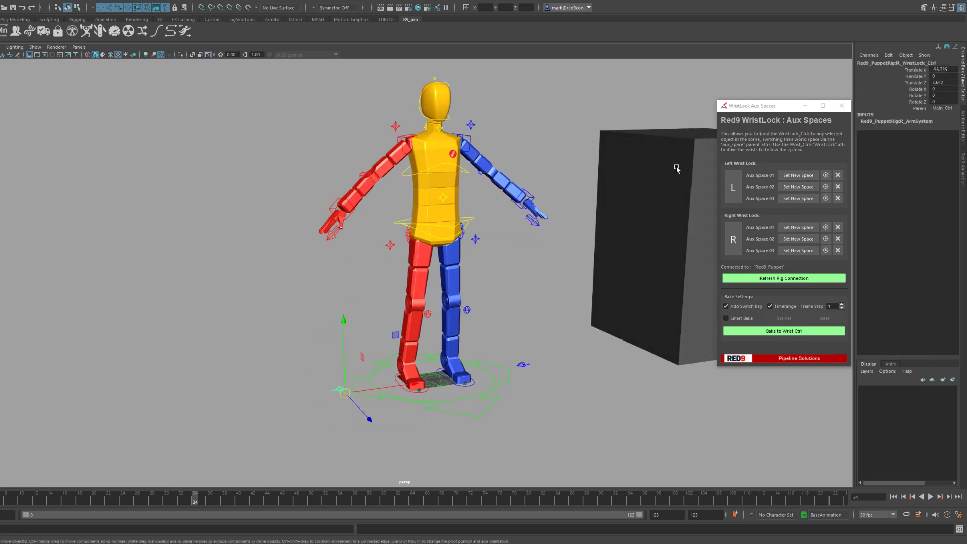
pyautogui.click(674, 164)
pyautogui.moveTo(657, 112); pyautogui.dragTo(654, 199)
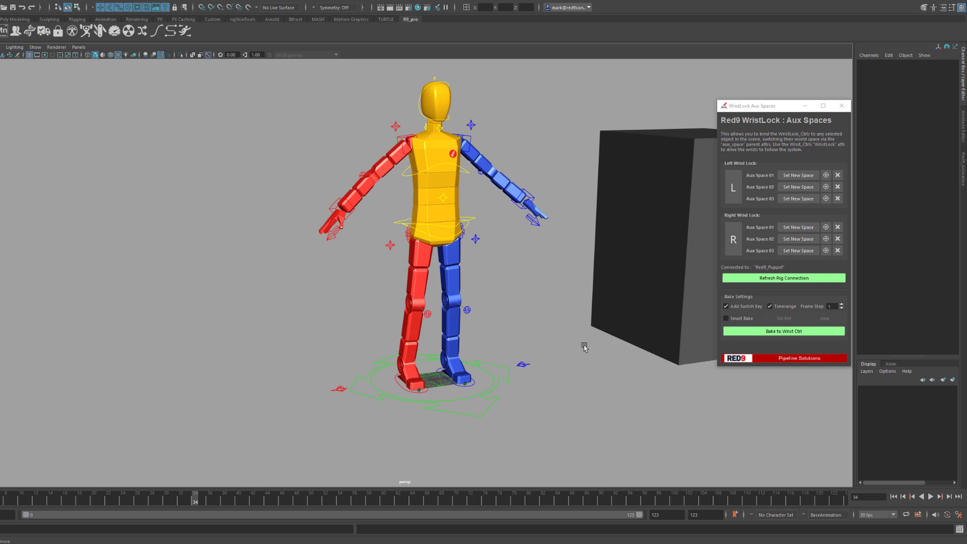
pyautogui.keyDown('alt'); pyautogui.moveTo(283, 265); pyautogui.dragTo(365, 282, button='right'); pyautogui.keyUp('alt')
pyautogui.keyDown('alt'); pyautogui.moveTo(417, 300); pyautogui.dragTo(373, 347, button='middle'); pyautogui.keyUp('alt')
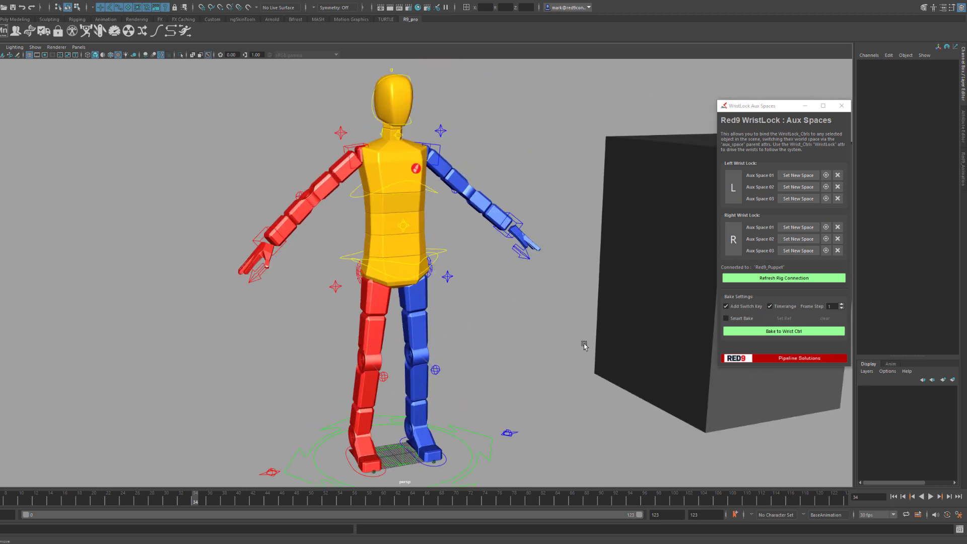
pyautogui.keyDown('alt'); pyautogui.moveTo(583, 345); pyautogui.dragTo(457, 328, button='right'); pyautogui.keyUp('alt')
pyautogui.keyDown('alt'); pyautogui.moveTo(457, 327); pyautogui.dragTo(461, 325); pyautogui.keyUp('alt')
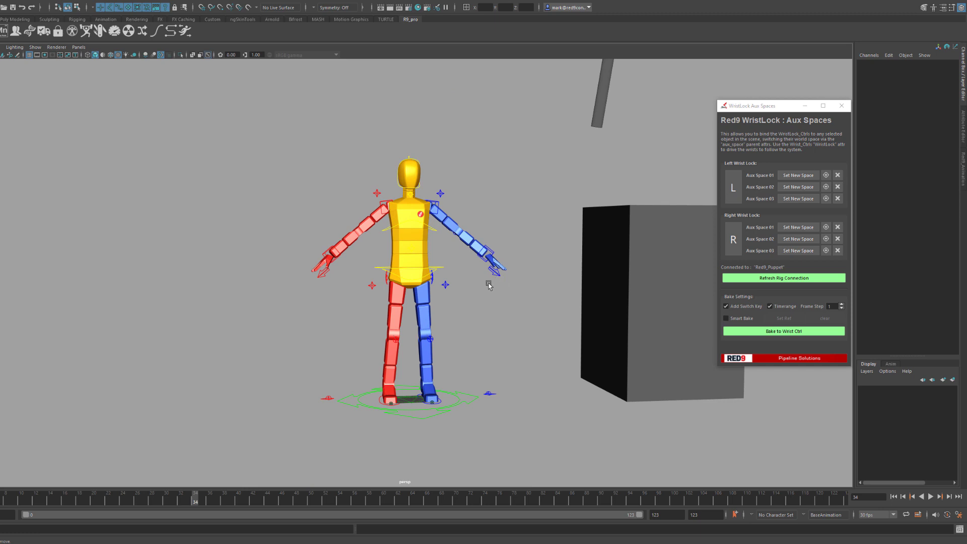
pyautogui.keyDown('alt'); pyautogui.moveTo(489, 286); pyautogui.dragTo(509, 280, button='right'); pyautogui.keyUp('alt')
pyautogui.moveTo(602, 99); pyautogui.dragTo(637, 116)
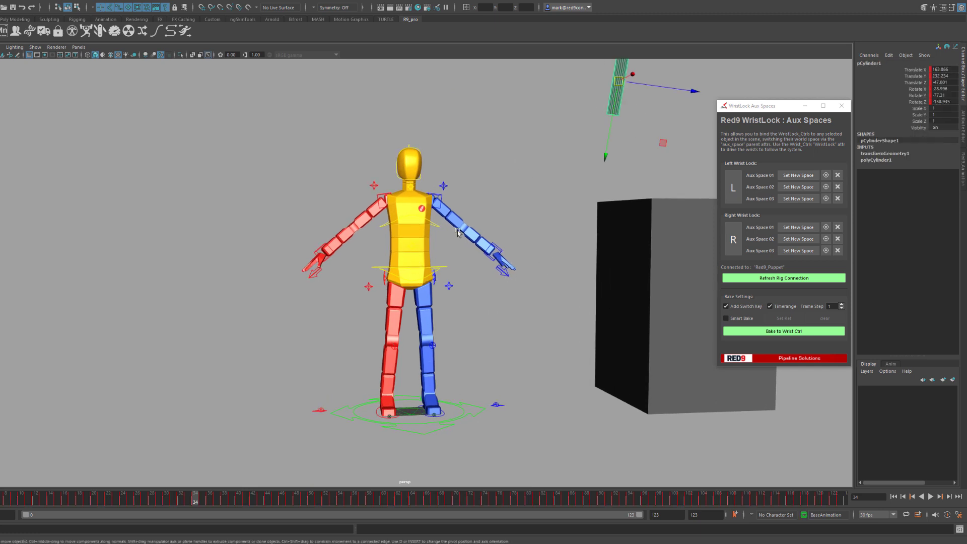
pyautogui.click(494, 241)
# Examine the parent spaces available for the left WristLock control without choosing one
pyautogui.click(505, 413)
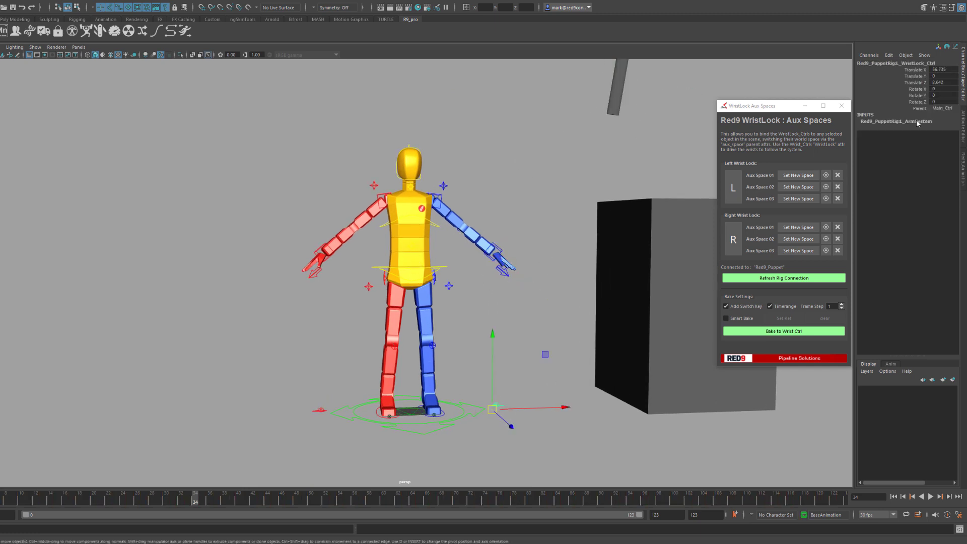
pyautogui.click(950, 108)
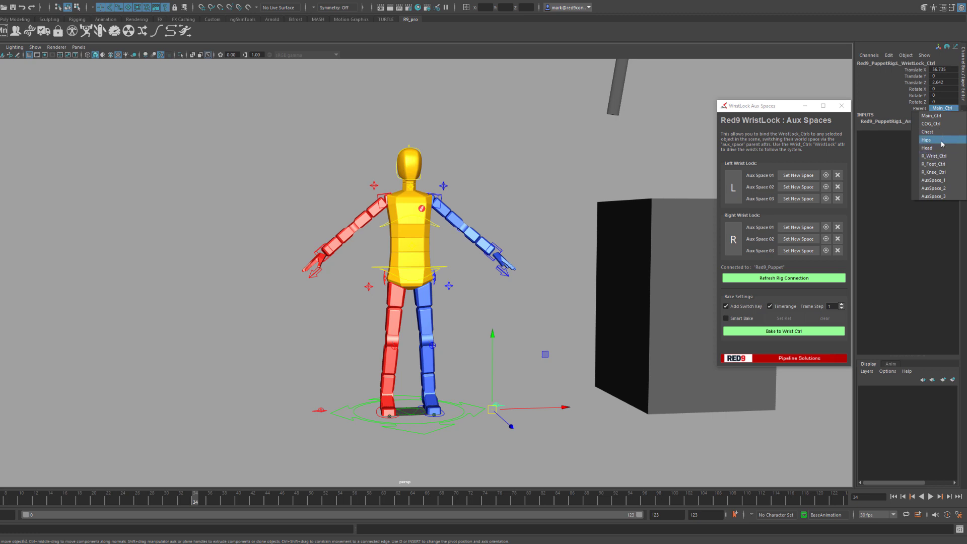
pyautogui.click(499, 179)
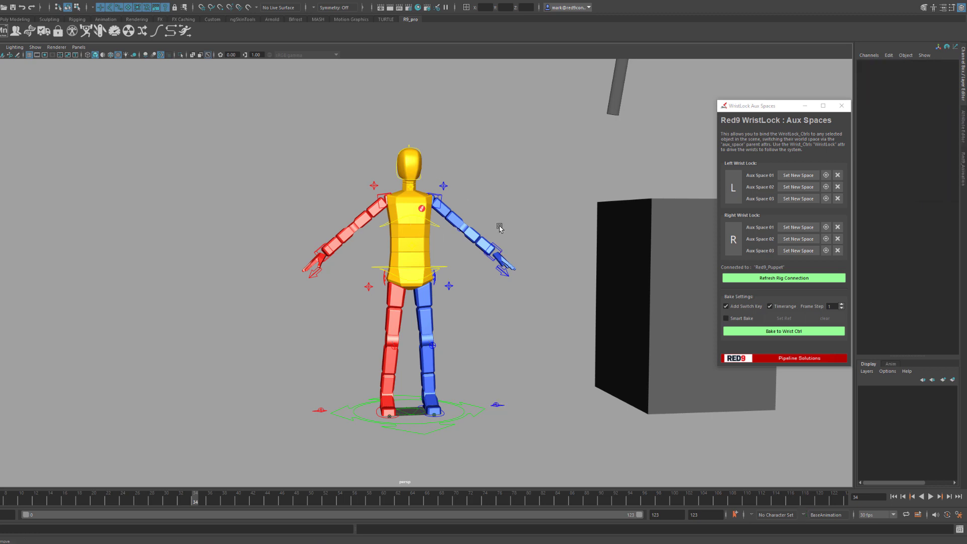
# Close the WristLock Aux Spaces window and set the left WristLock control's Parent to Head
pyautogui.click(502, 412)
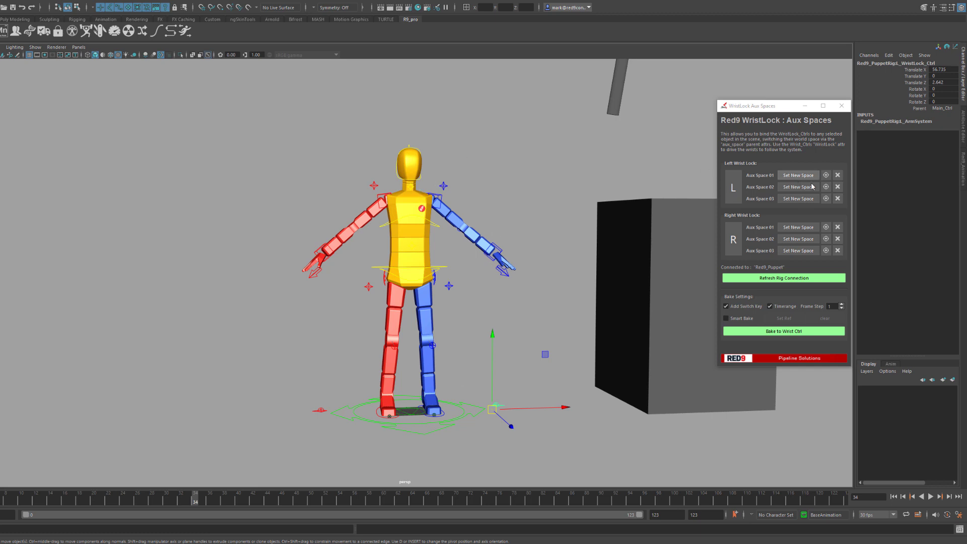
pyautogui.click(841, 105)
pyautogui.click(945, 107)
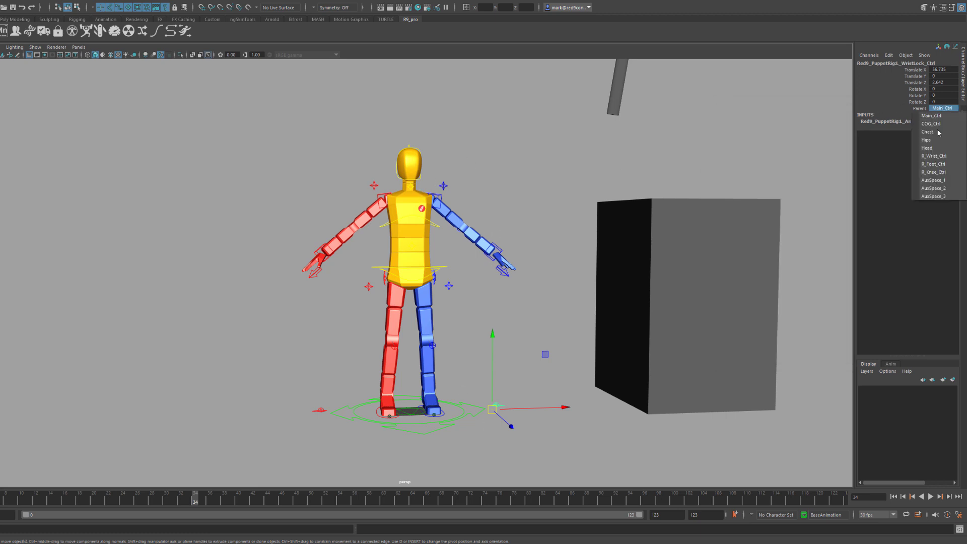
pyautogui.click(942, 148)
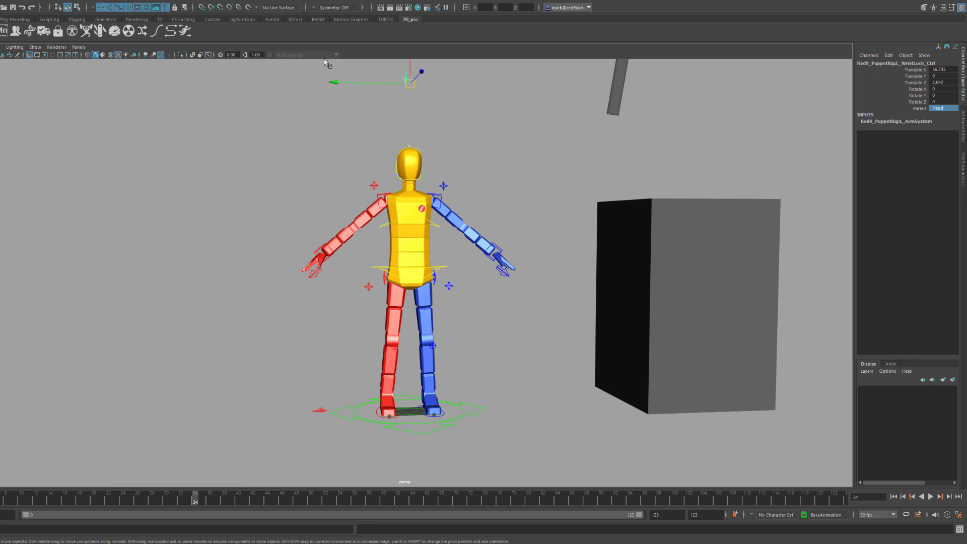
# Snap the left WristLock control to the head control and clear the selection
pyautogui.click(429, 151)
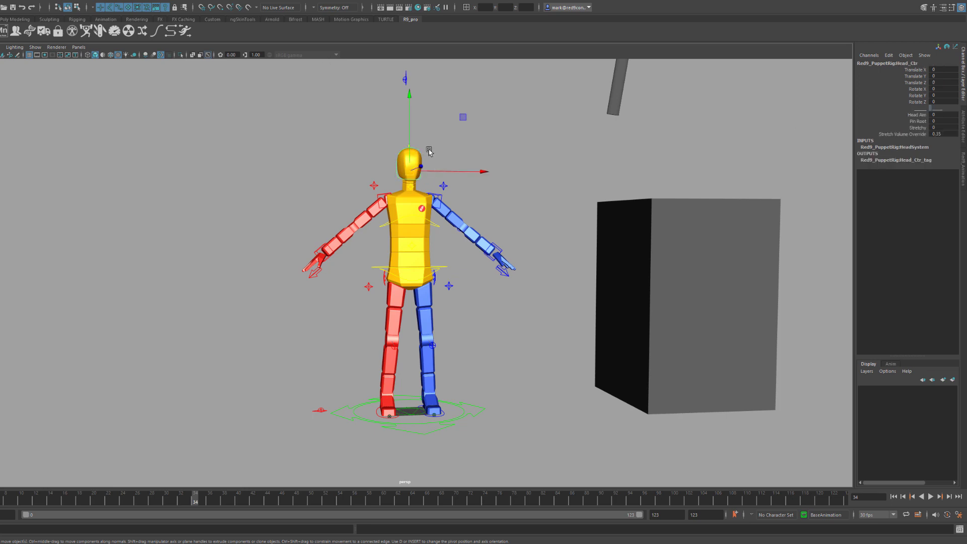
pyautogui.click(405, 77)
pyautogui.click(129, 31)
pyautogui.click(443, 123)
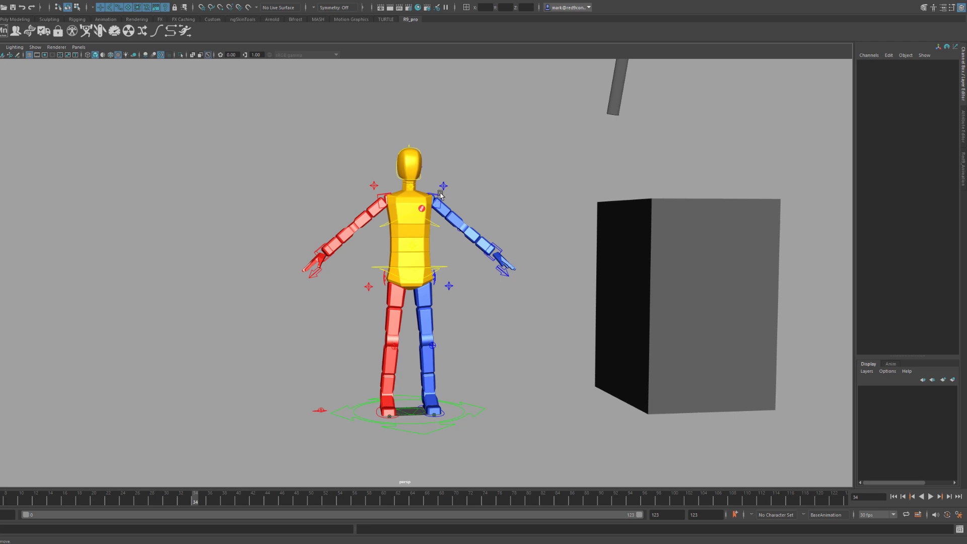
# Reopen the WristLocks AuxSpace UI for the rig and move the left WristLock control to the side of the head
pyautogui.moveTo(440, 195); pyautogui.dragTo(406, 196, button='right')
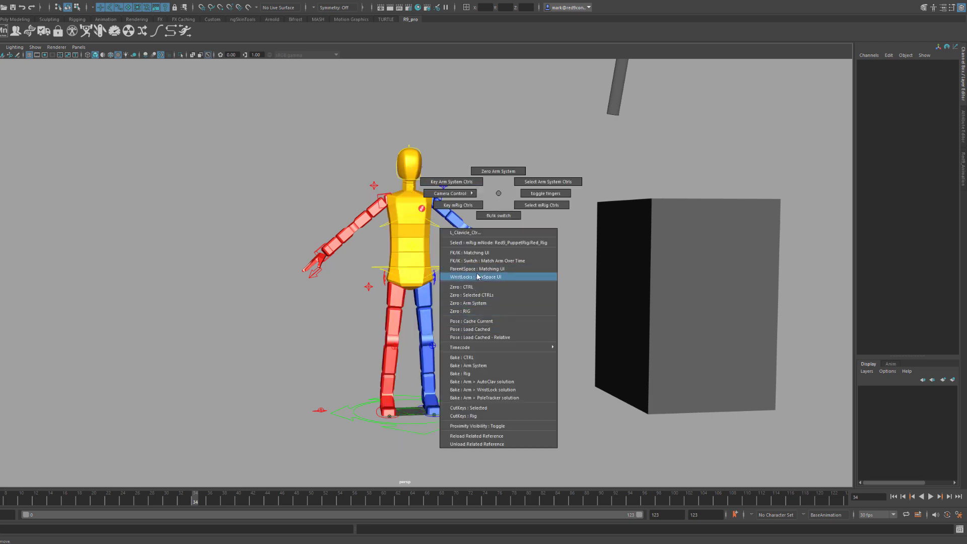
pyautogui.click(478, 277)
pyautogui.click(412, 201)
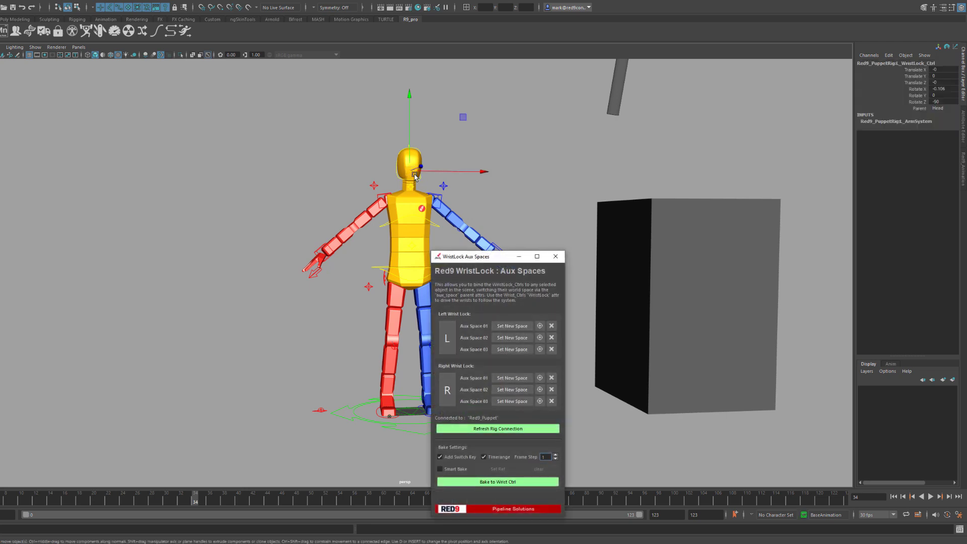
pyautogui.moveTo(414, 175); pyautogui.dragTo(428, 166)
pyautogui.moveTo(479, 259); pyautogui.dragTo(87, 215)
# Set the left wrist control's Wrist Lock to 1 so the hand follows its lock control at the head
pyautogui.click(499, 239)
pyautogui.click(917, 153)
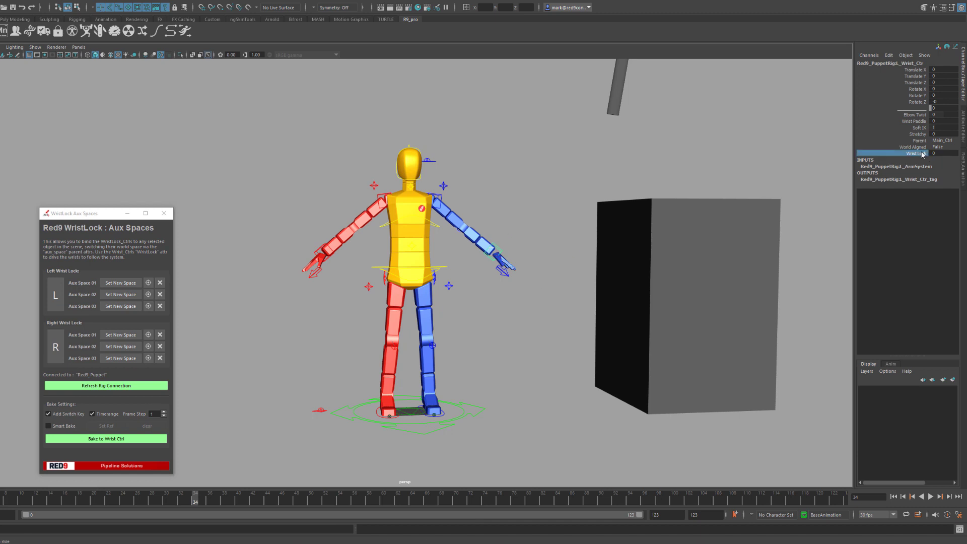
pyautogui.moveTo(594, 167); pyautogui.dragTo(633, 167, button='middle')
pyautogui.click(55, 295)
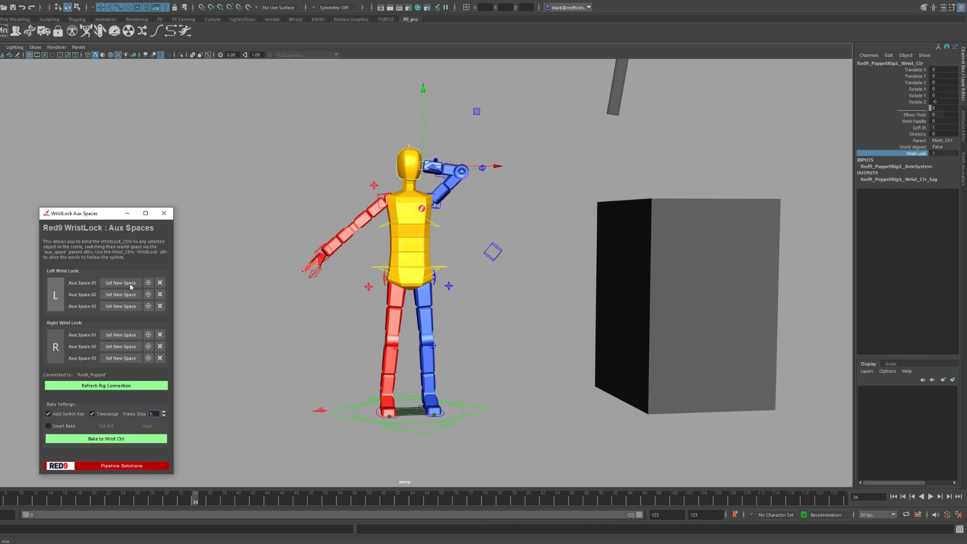
# Rotate and reposition the left WristLock control so the puppet's hand lies against the side of the head
pyautogui.keyDown('alt'); pyautogui.moveTo(477, 227); pyautogui.dragTo(471, 186); pyautogui.keyUp('alt')
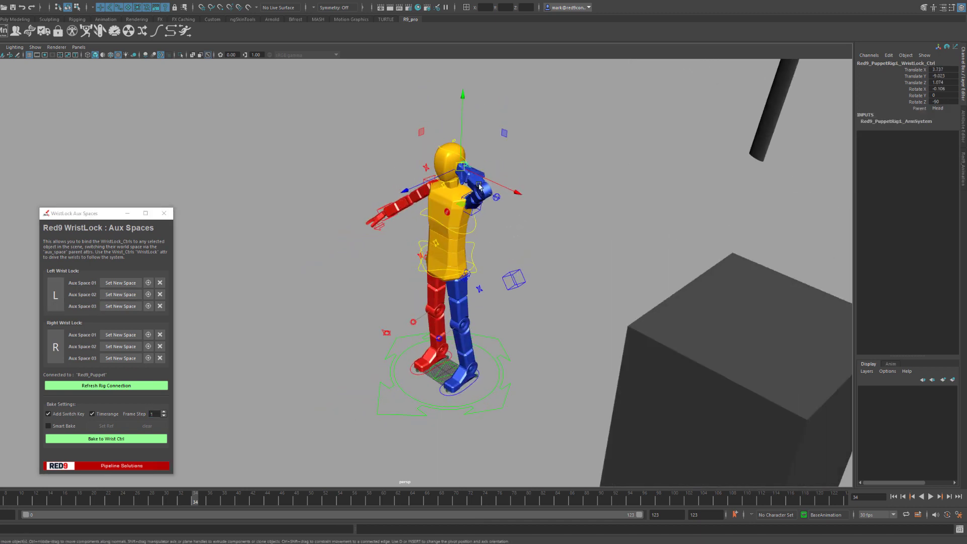
pyautogui.press('e')
pyautogui.moveTo(502, 121); pyautogui.dragTo(455, 163)
pyautogui.press('w')
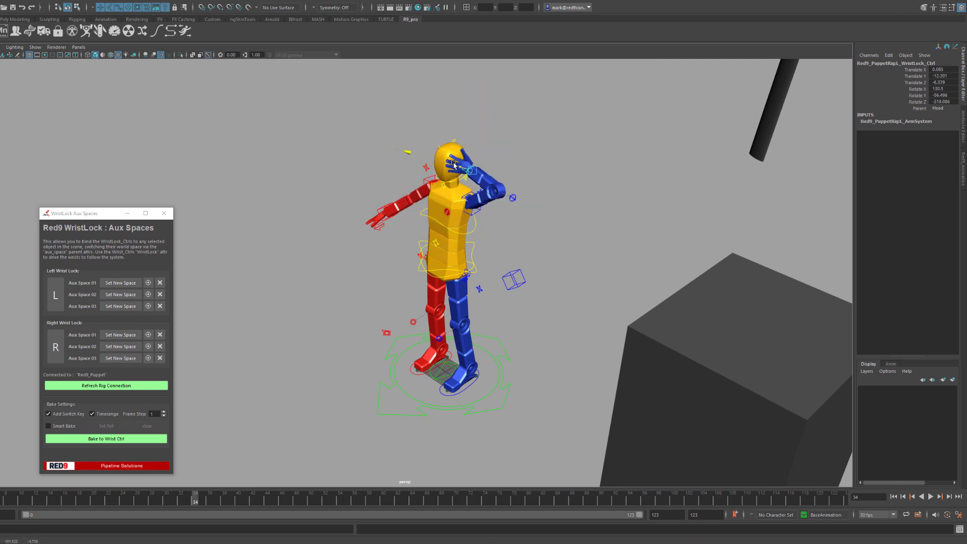
# Move the head control to test how the locked left hand follows it, and undo the move
pyautogui.keyDown('alt'); pyautogui.moveTo(381, 234); pyautogui.dragTo(428, 199); pyautogui.keyUp('alt')
pyautogui.click(401, 150)
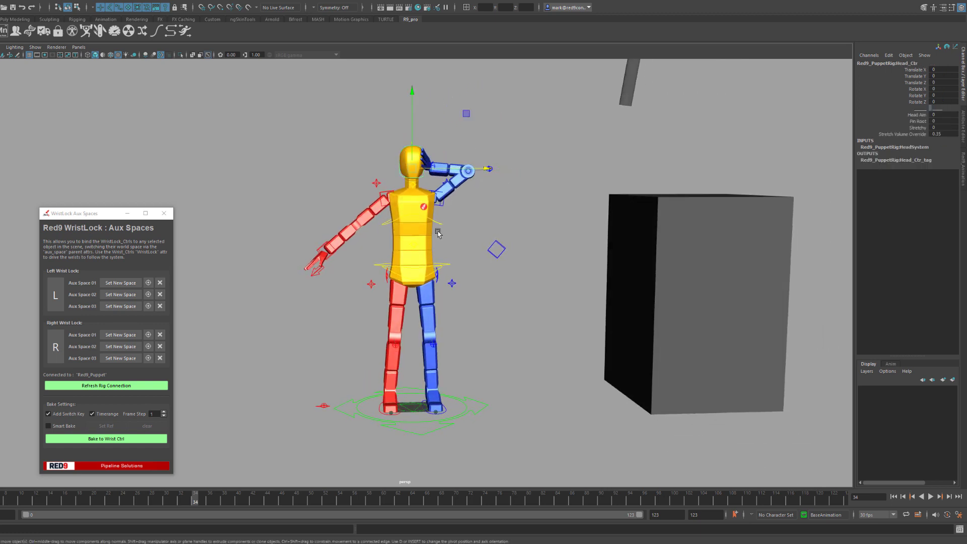
pyautogui.keyDown('alt'); pyautogui.moveTo(401, 150); pyautogui.dragTo(463, 150, button='right'); pyautogui.keyUp('alt')
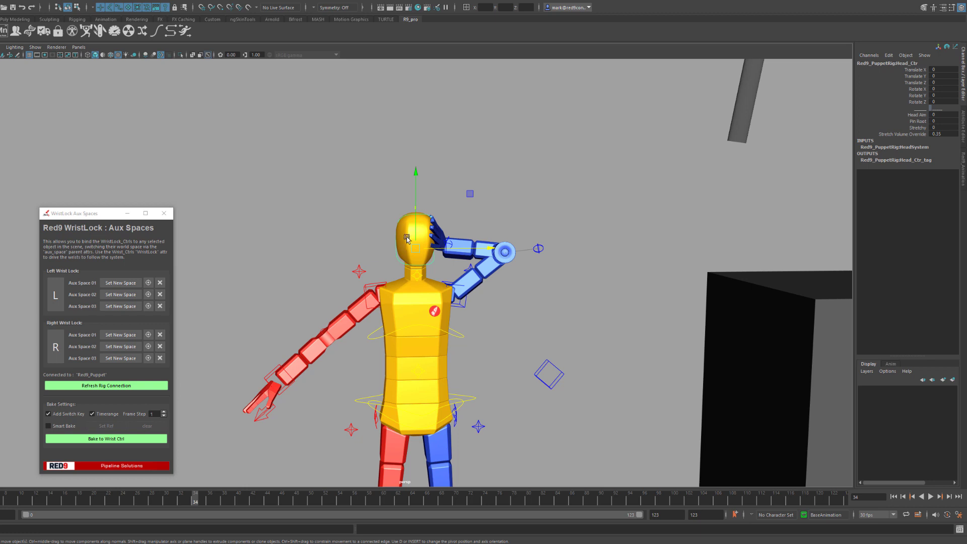
pyautogui.click(56, 298)
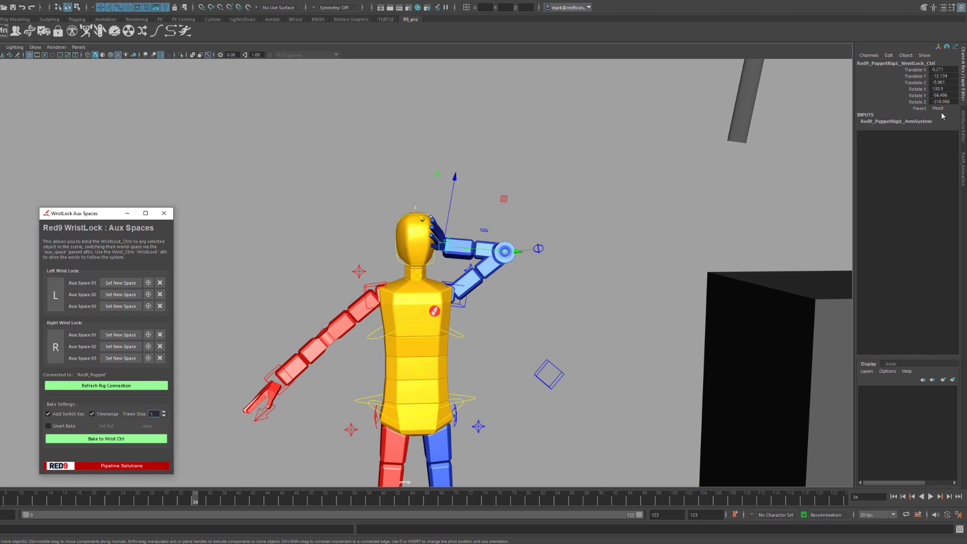
pyautogui.click(427, 252)
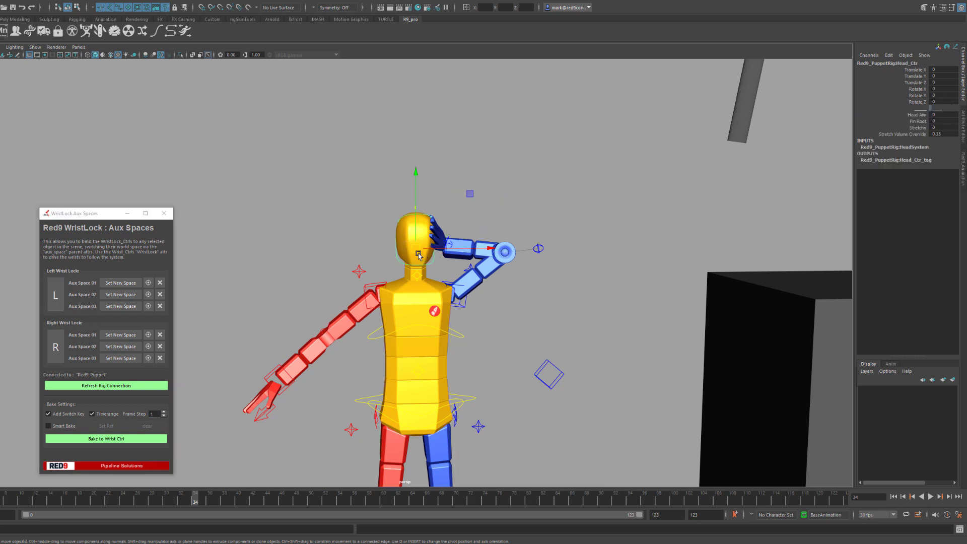
pyautogui.moveTo(432, 253); pyautogui.dragTo(418, 238, button='middle')
pyautogui.hotkey('ctrl', 'z')
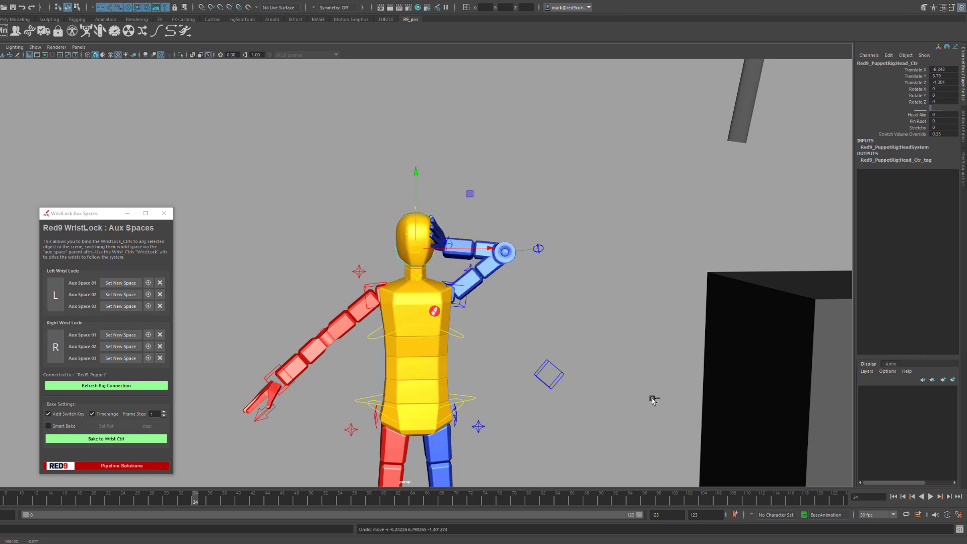
# Set the left wrist control's Wrist Lock to 0 and switch the left WristLock control's Parent to Hips
pyautogui.click(558, 363)
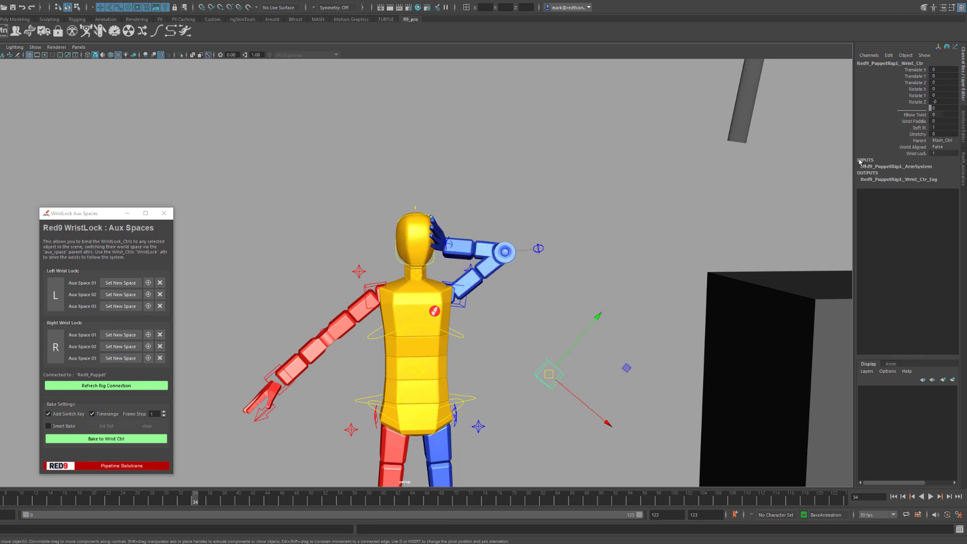
pyautogui.click(914, 153)
pyautogui.moveTo(633, 227); pyautogui.dragTo(611, 224, button='middle')
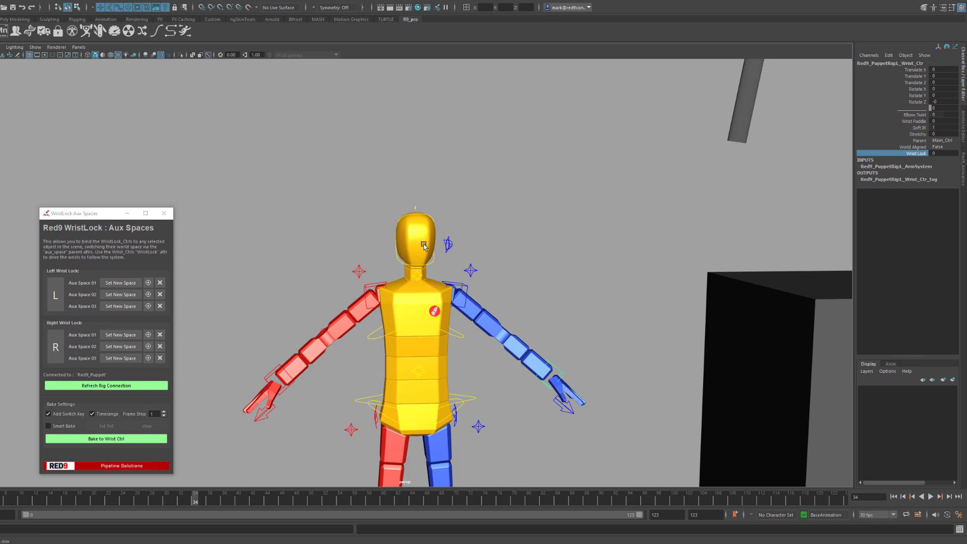
pyautogui.click(448, 244)
pyautogui.click(938, 108)
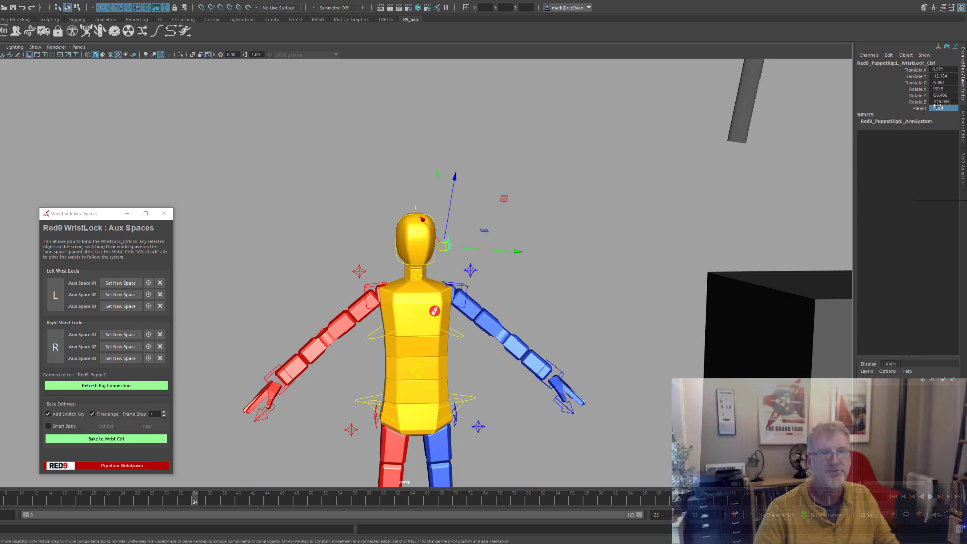
pyautogui.click(938, 139)
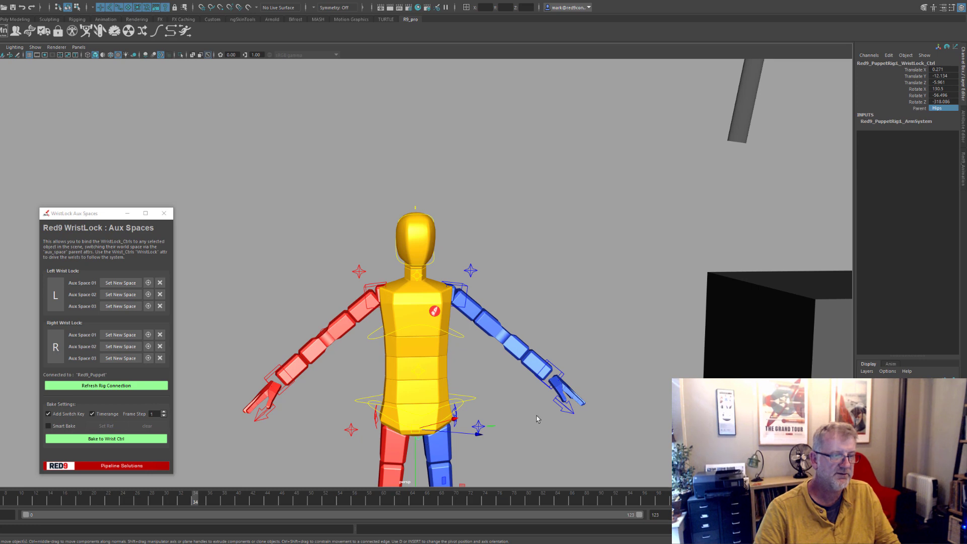
# Blend the left wrist control's Wrist Lock up and back to 0 to test the Hips space
pyautogui.click(548, 371)
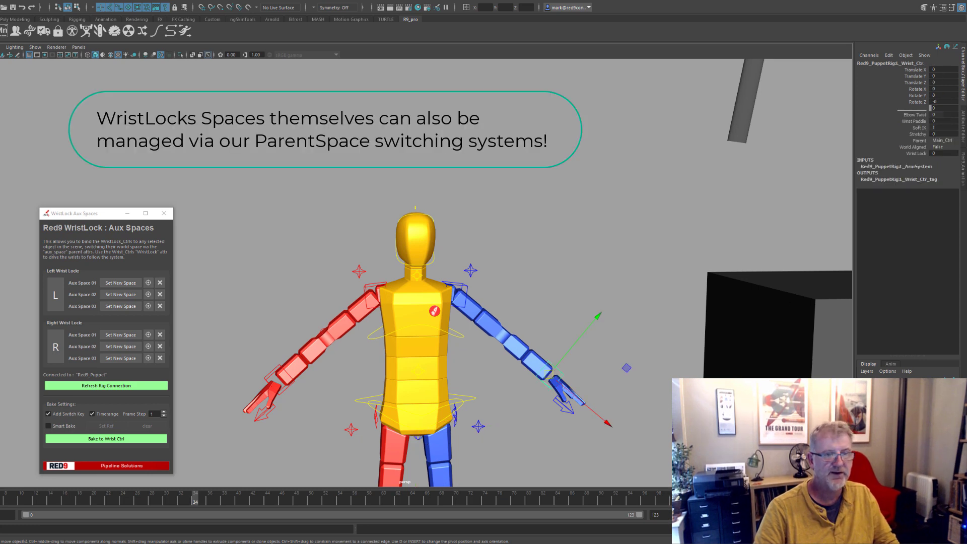
pyautogui.click(915, 154)
pyautogui.moveTo(500, 213); pyautogui.dragTo(382, 247, button='middle')
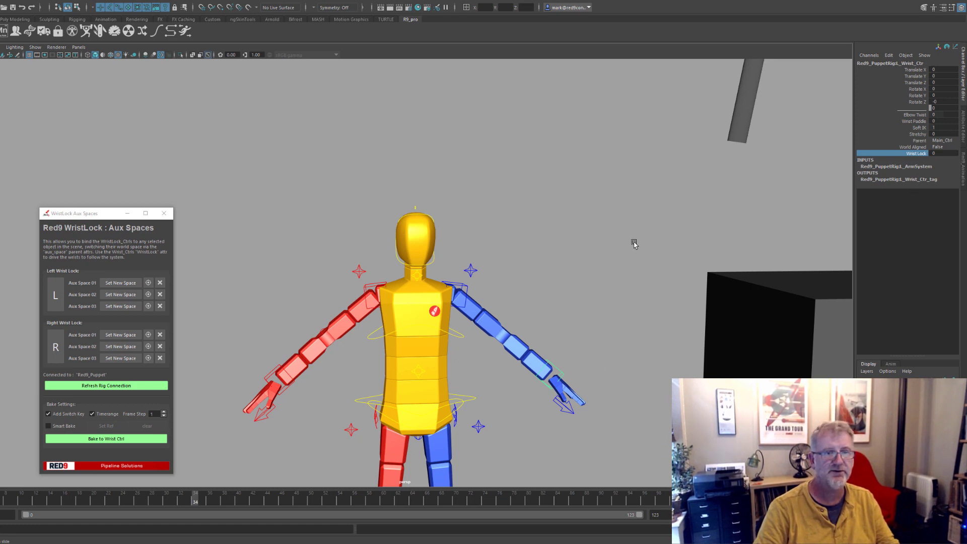
pyautogui.moveTo(634, 243); pyautogui.dragTo(338, 269, button='middle')
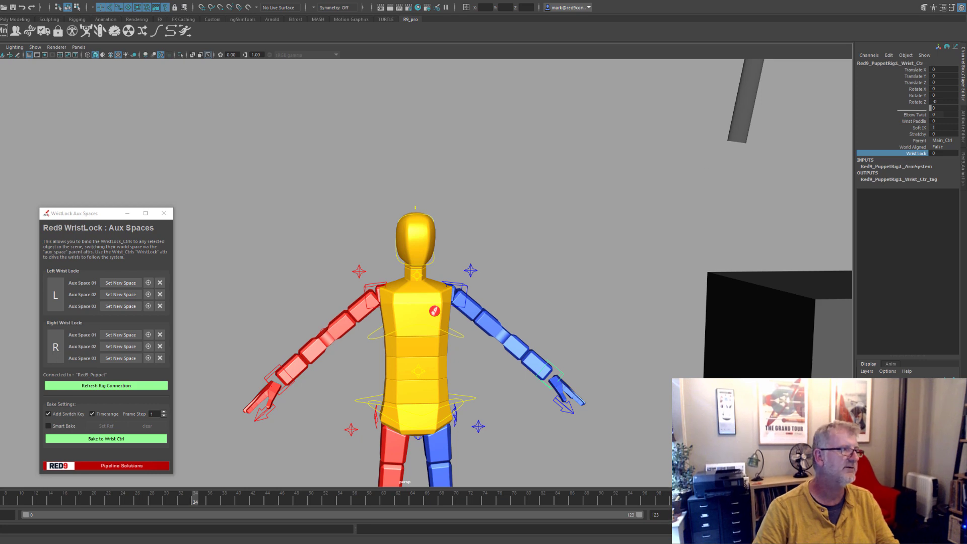
# Create a polygon sphere at the puppet's feet and scale it uniformly to about 11.5
pyautogui.click(20, 20)
pyautogui.click(0, 32)
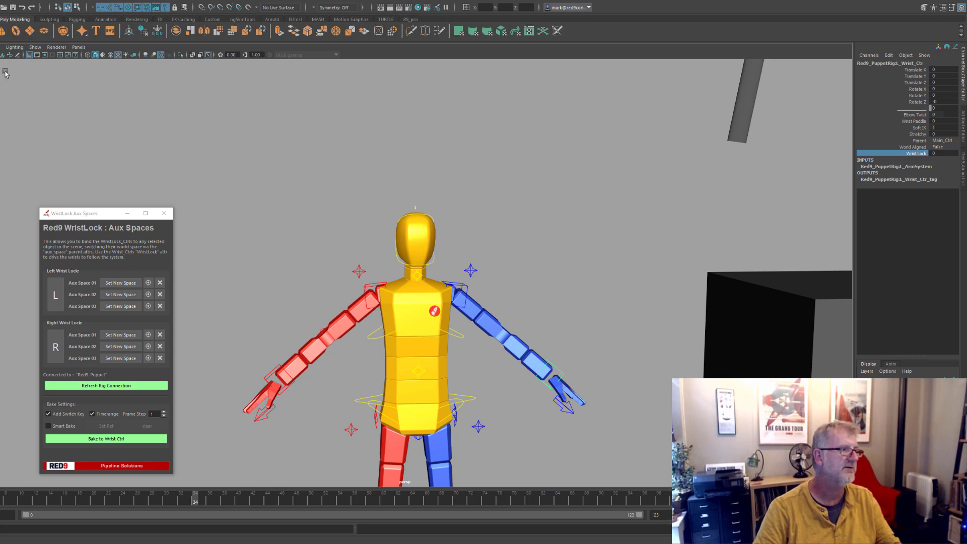
pyautogui.scroll(-7, 377, 334)
pyautogui.scroll(1, 377, 334)
pyautogui.press('r')
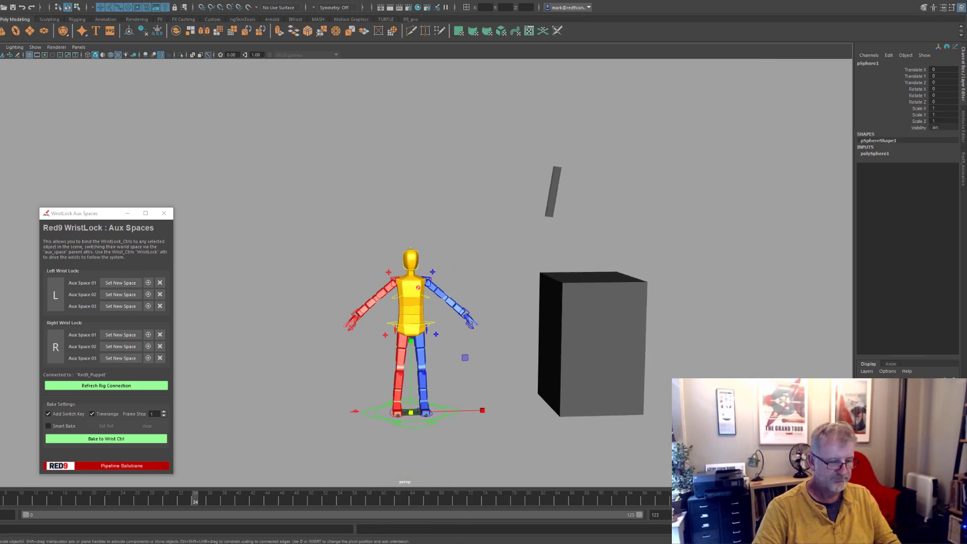
pyautogui.moveTo(411, 412); pyautogui.dragTo(415, 393)
pyautogui.press('w')
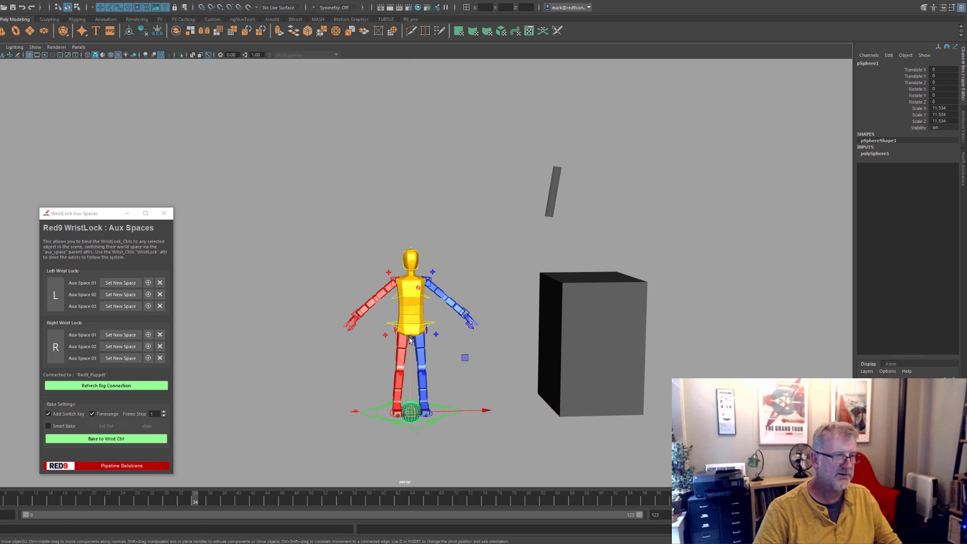
# Place the sphere in front of the puppet's torso at about Y 120.9, Z 33.6 and reduce its scale to about 8.9
pyautogui.moveTo(411, 337); pyautogui.dragTo(413, 227)
pyautogui.moveTo(416, 302)
pyautogui.keyDown('alt'); pyautogui.mouseDown()
pyautogui.moveTo(409, 313)
pyautogui.moveTo(418, 319)
pyautogui.mouseUp(); pyautogui.keyUp('alt')
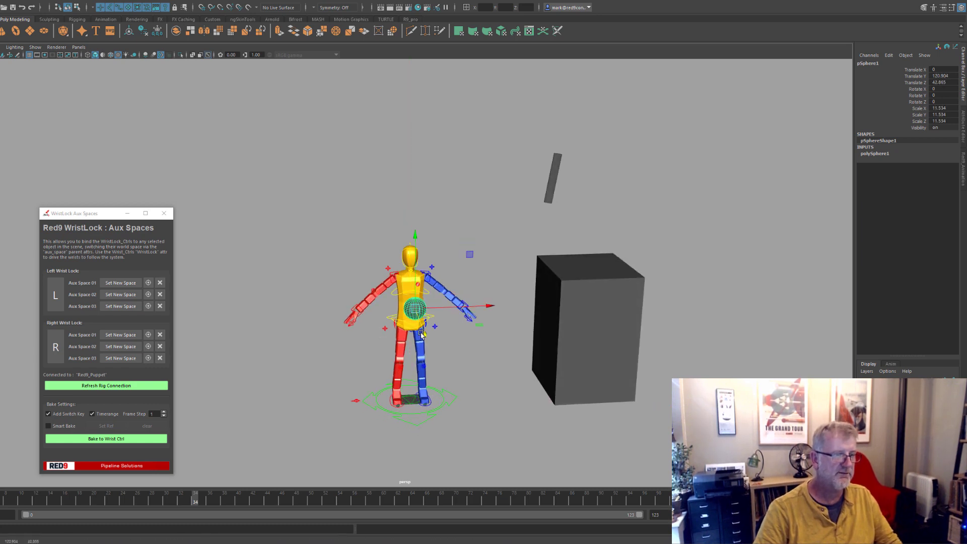
pyautogui.scroll(7, 422, 327)
pyautogui.keyDown('alt'); pyautogui.moveTo(441, 401); pyautogui.dragTo(410, 376); pyautogui.keyUp('alt')
pyautogui.press('r')
pyautogui.keyDown('alt'); pyautogui.moveTo(409, 377); pyautogui.dragTo(486, 377); pyautogui.keyUp('alt')
pyautogui.press('w')
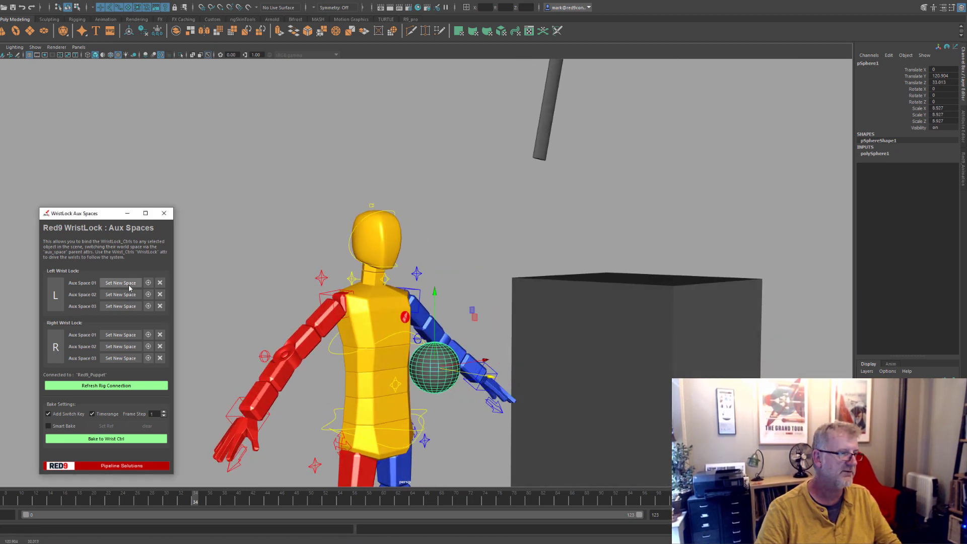
# Set the sphere as left Aux Space 01 with Snap to New Target and pose the left WristLock control so the hand rests on the sphere
pyautogui.click(113, 283)
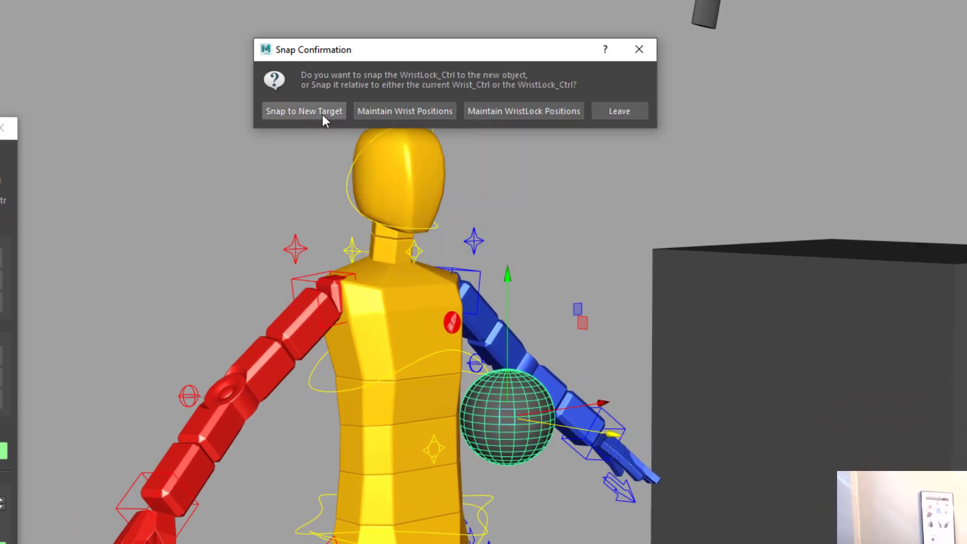
pyautogui.click(309, 111)
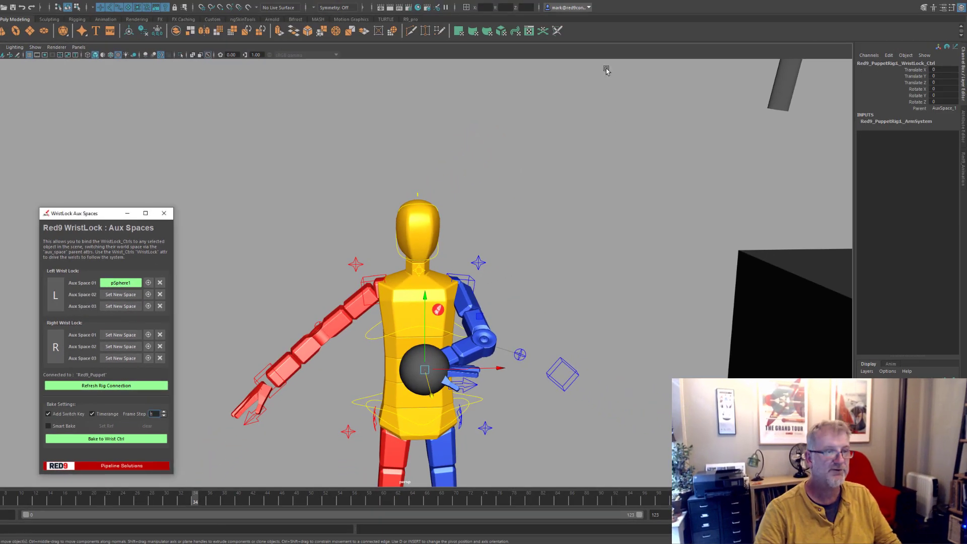
pyautogui.press('e')
pyautogui.moveTo(487, 352); pyautogui.dragTo(489, 403)
pyautogui.moveTo(474, 324); pyautogui.dragTo(430, 357)
pyautogui.press('w')
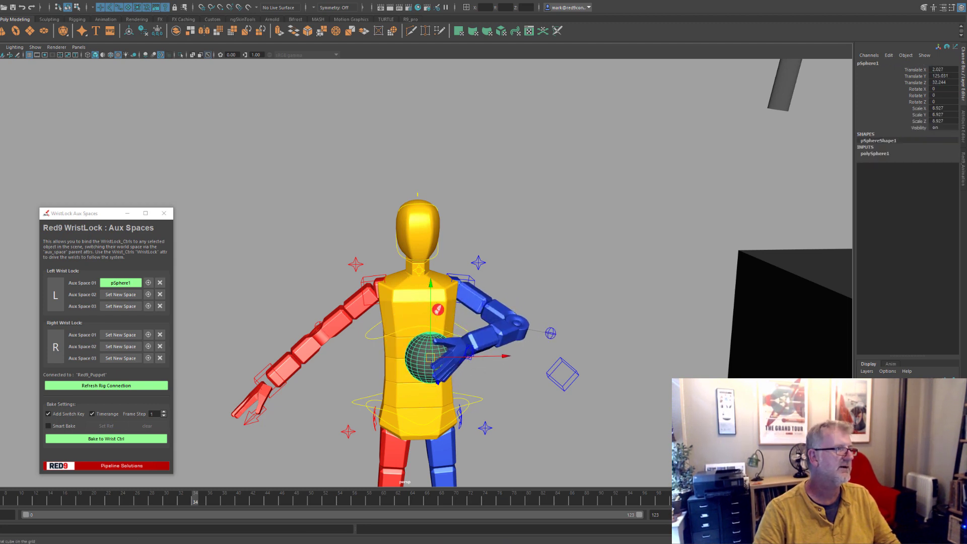
# Create a polygon cube, scale it uniformly to about 23.6 and raise it to torso height at about Y 120.5
pyautogui.click(0, 31)
pyautogui.scroll(-8, 470, 355)
pyautogui.press('e')
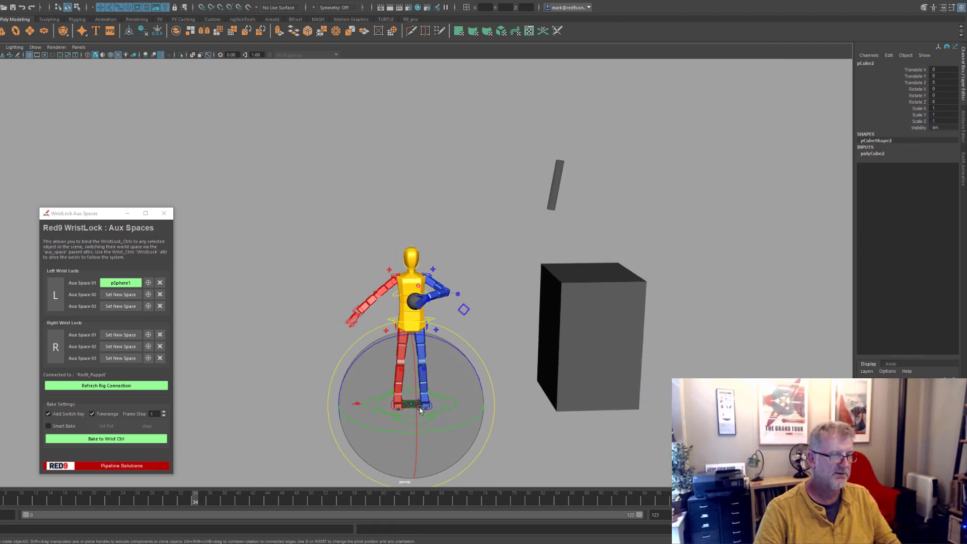
pyautogui.press('r')
pyautogui.moveTo(415, 410); pyautogui.dragTo(428, 272)
pyautogui.press('w')
pyautogui.keyDown('alt'); pyautogui.moveTo(457, 237); pyautogui.dragTo(470, 244); pyautogui.keyUp('alt')
pyautogui.keyDown('alt'); pyautogui.moveTo(470, 244); pyautogui.dragTo(508, 272, button='right'); pyautogui.keyUp('alt')
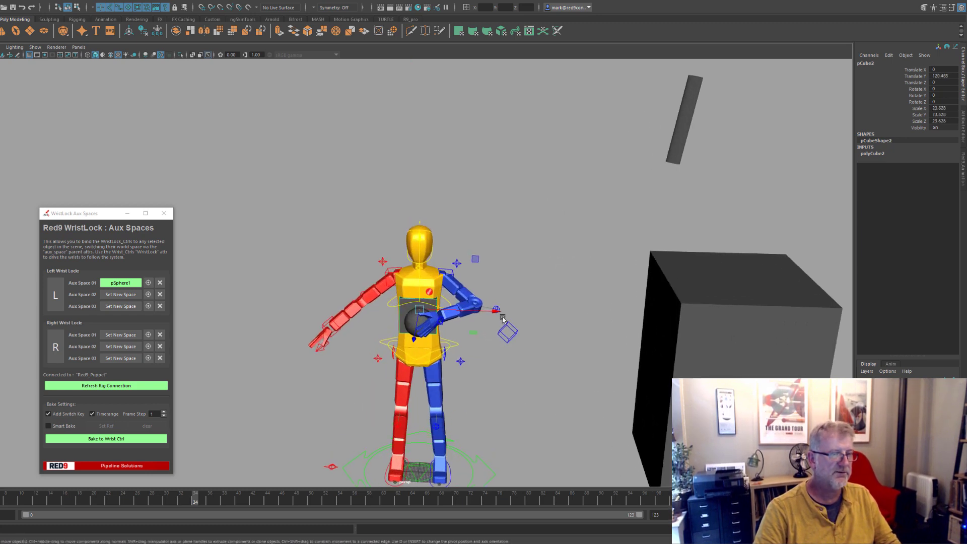
# Shrink the cube to a scale of about 12.6 and place it beside the sphere at about X 19.3, Z 37.6
pyautogui.moveTo(496, 311); pyautogui.dragTo(526, 312)
pyautogui.press('e')
pyautogui.press('r')
pyautogui.moveTo(450, 310); pyautogui.dragTo(452, 324)
pyautogui.keyDown('alt'); pyautogui.moveTo(619, 308); pyautogui.dragTo(740, 308, button='right'); pyautogui.keyUp('alt')
pyautogui.press('w')
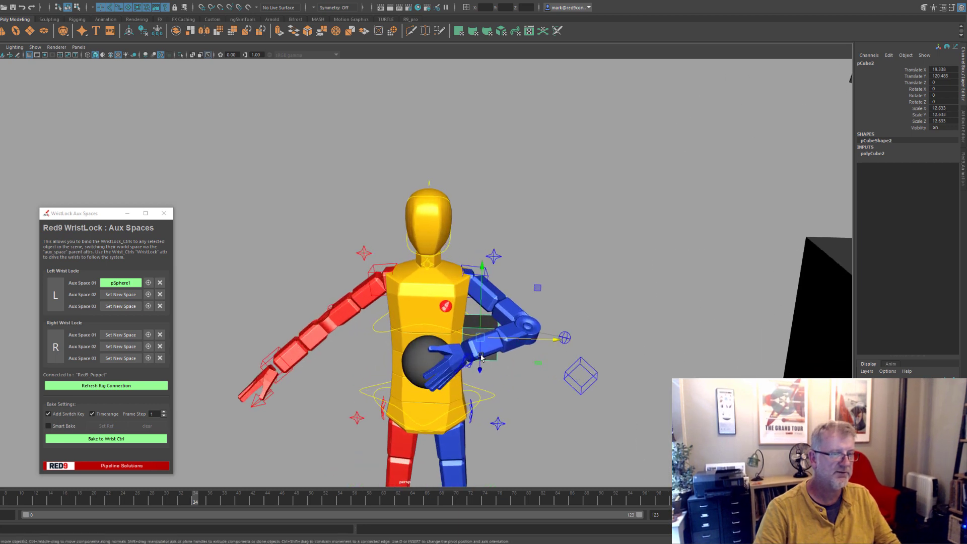
pyautogui.moveTo(479, 364); pyautogui.dragTo(480, 407)
# Set the cube as left Aux Space 02, snap the WristLock control to it, and pose the control so the hand rests against the cube's side
pyautogui.click(135, 297)
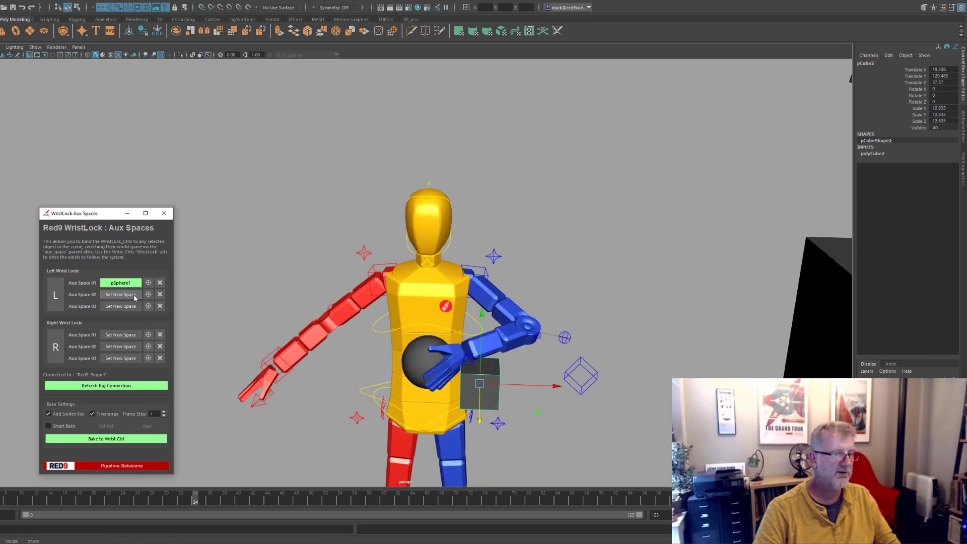
pyautogui.click(363, 274)
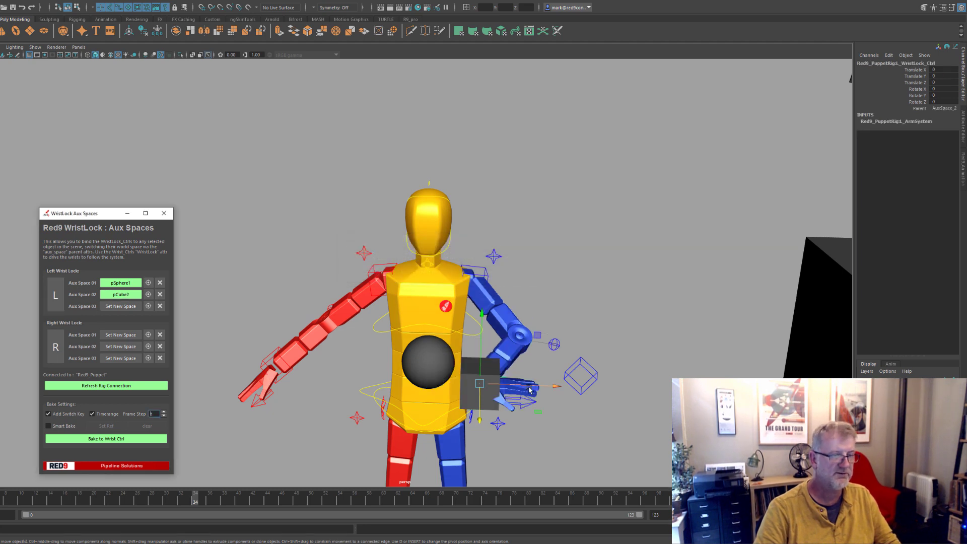
pyautogui.middleClick(607, 86)
pyautogui.press('e')
pyautogui.moveTo(524, 374); pyautogui.dragTo(498, 375)
pyautogui.press('w')
# Move the cube and the sphere slightly to test which one the left hand follows, and reselect the left WristLock control
pyautogui.click(468, 370)
pyautogui.click(436, 366)
pyautogui.moveTo(430, 363)
pyautogui.mouseDown()
pyautogui.moveTo(433, 371)
pyautogui.moveTo(428, 359)
pyautogui.mouseUp()
pyautogui.hotkey('ctrl', 'z')
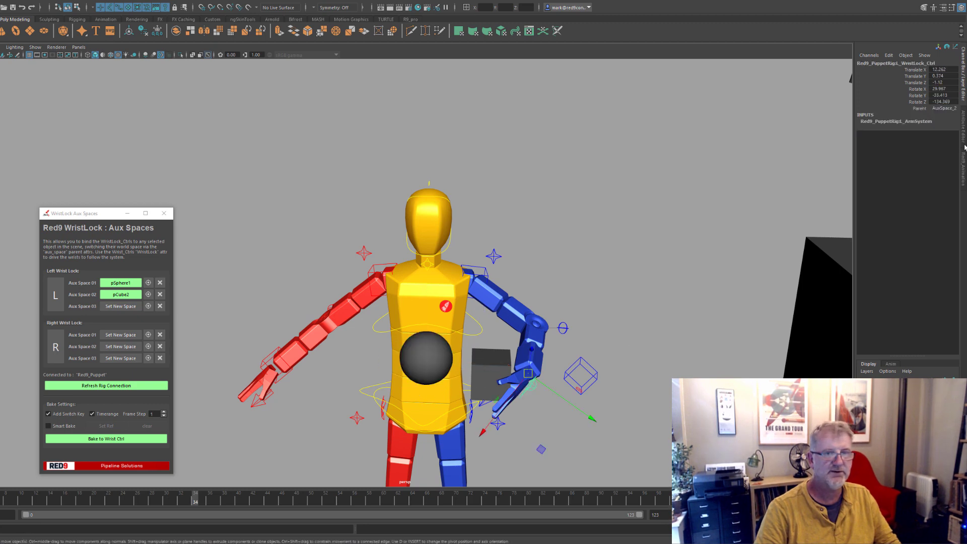
# Switch the left WristLock control's Parent to AuxSpace_1 and move the sphere slightly to test that the hand follows it
pyautogui.click(944, 108)
pyautogui.click(939, 182)
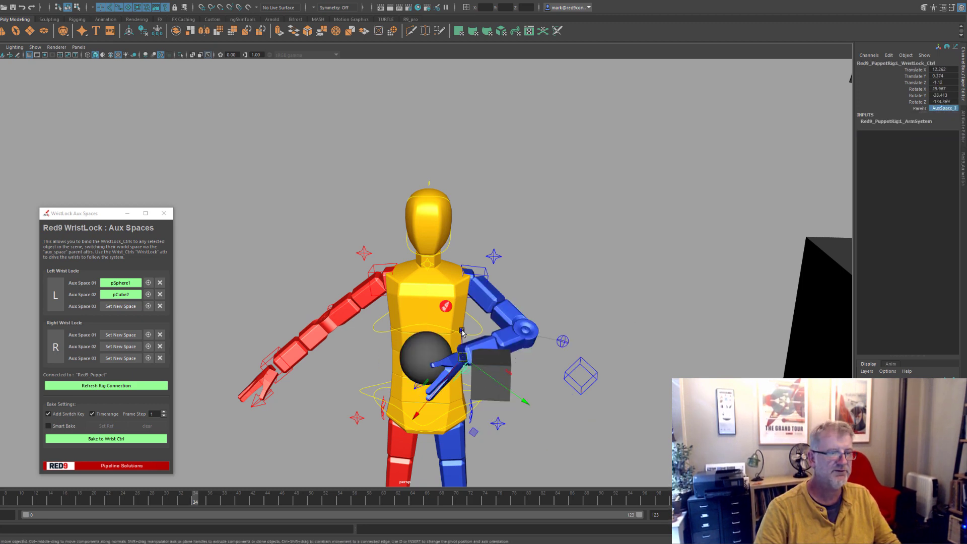
pyautogui.click(436, 348)
pyautogui.moveTo(426, 355)
pyautogui.mouseDown()
pyautogui.moveTo(461, 350)
pyautogui.moveTo(417, 361)
pyautogui.mouseUp()
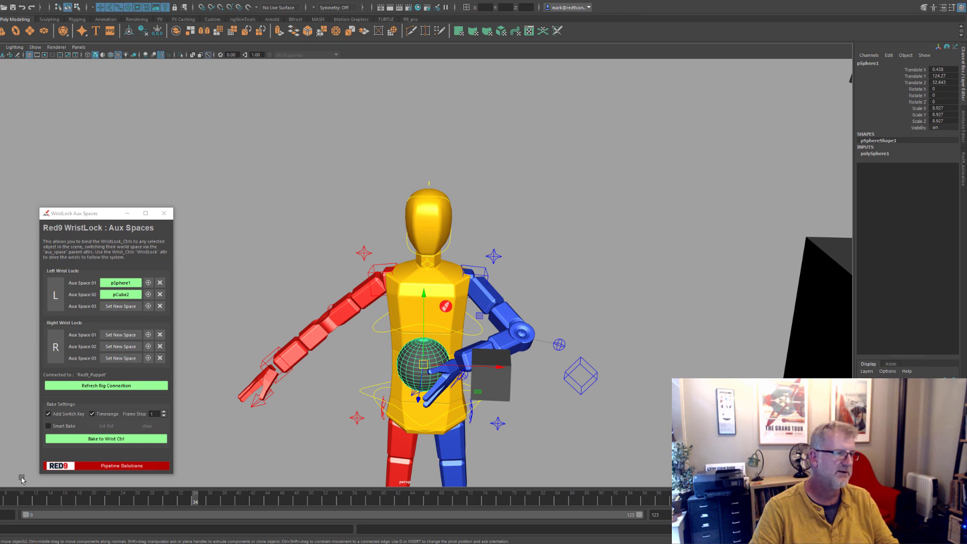
pyautogui.moveTo(106, 216); pyautogui.dragTo(86, 125)
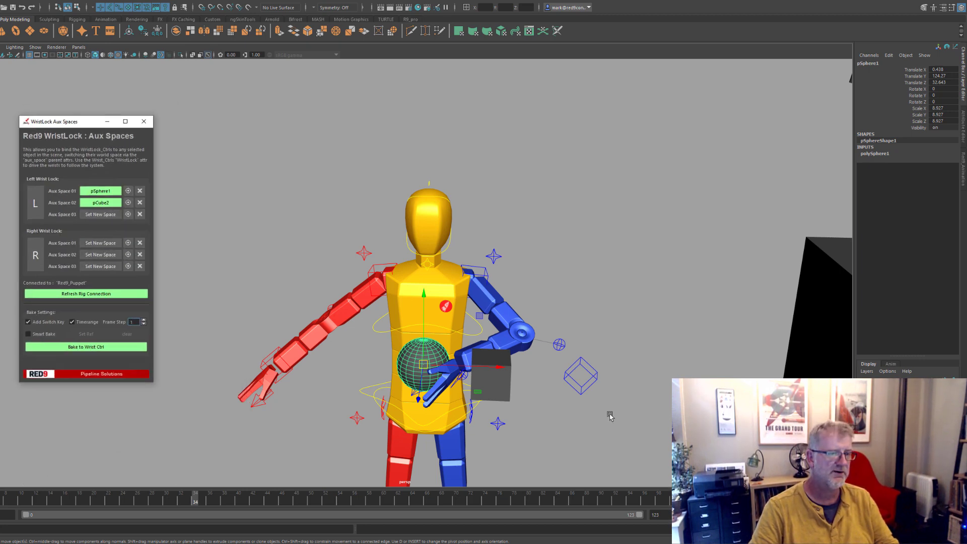